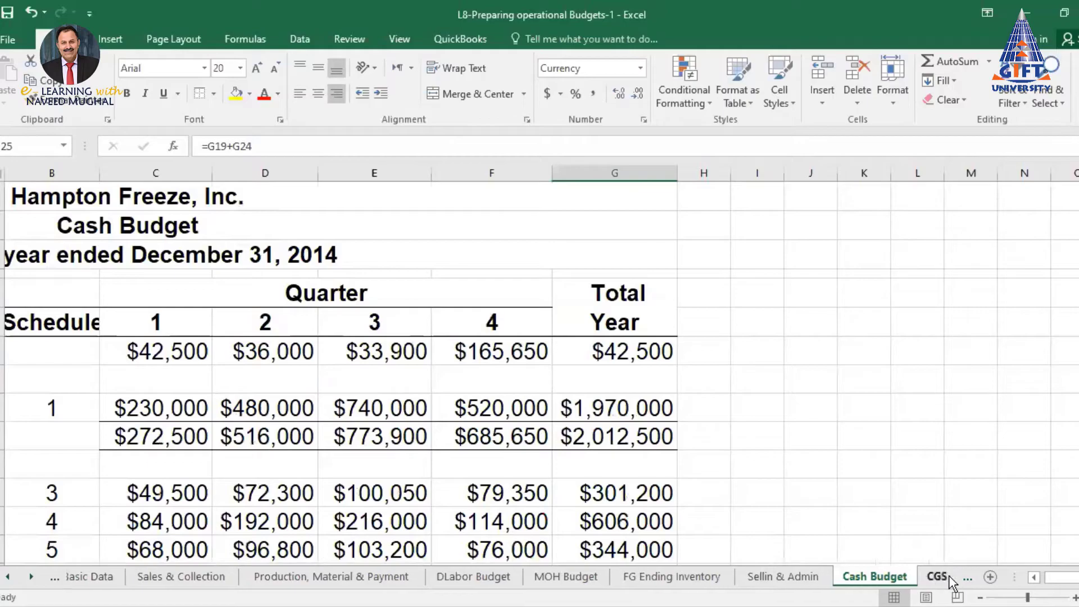
Switch from the Cash Budget to the Income Statement sheet and find the Sales Revenue row.
click(947, 579)
click(919, 575)
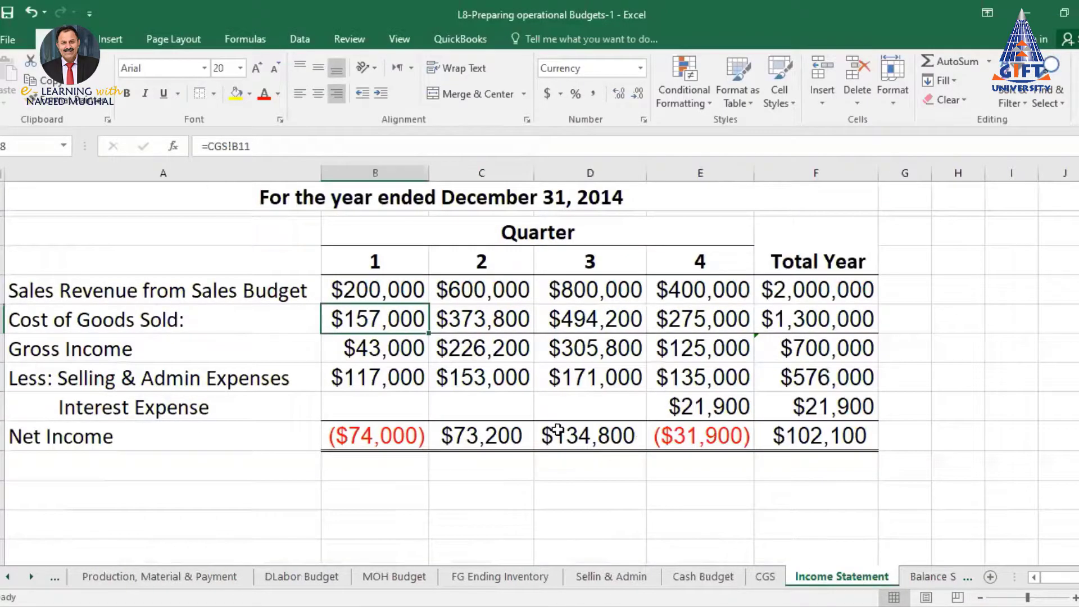
scroll(557, 430, up, 1)
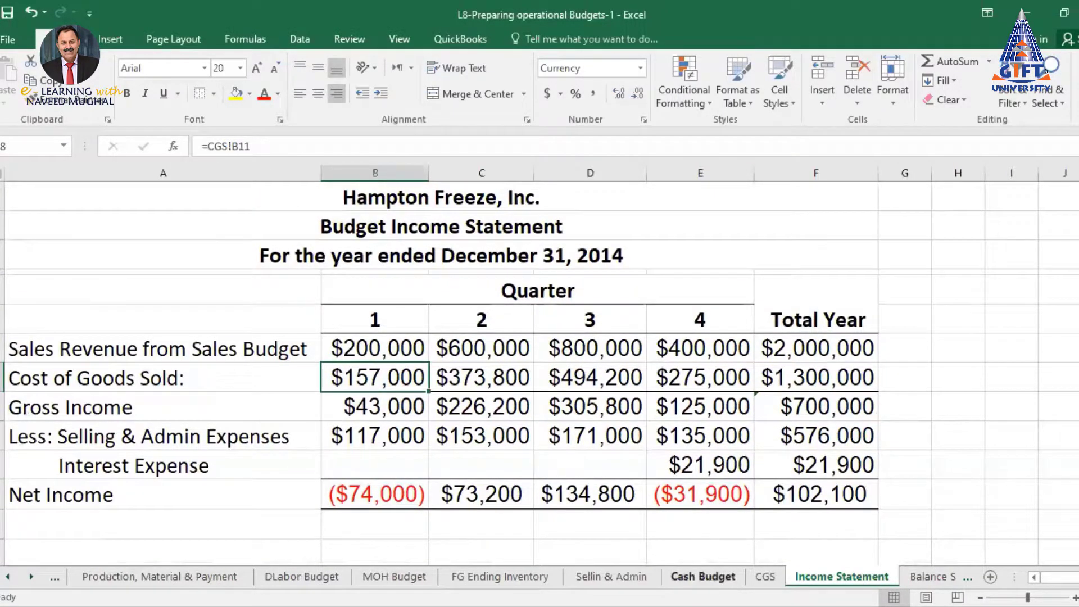
click(141, 355)
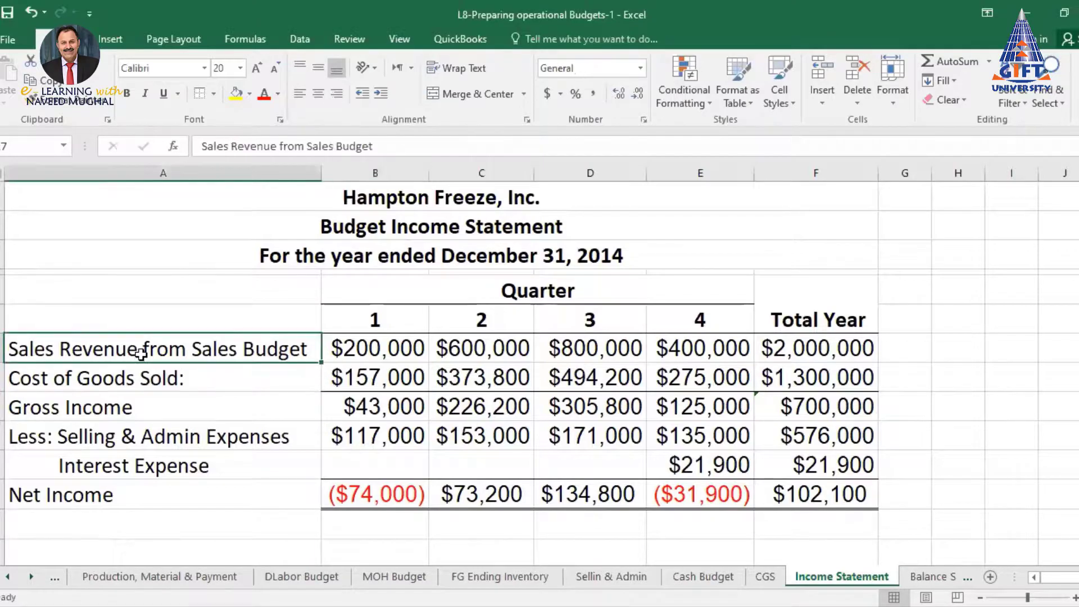
Link quarter 1 sales revenue to the Sales & Collection total sales of $200,000.
click(373, 352)
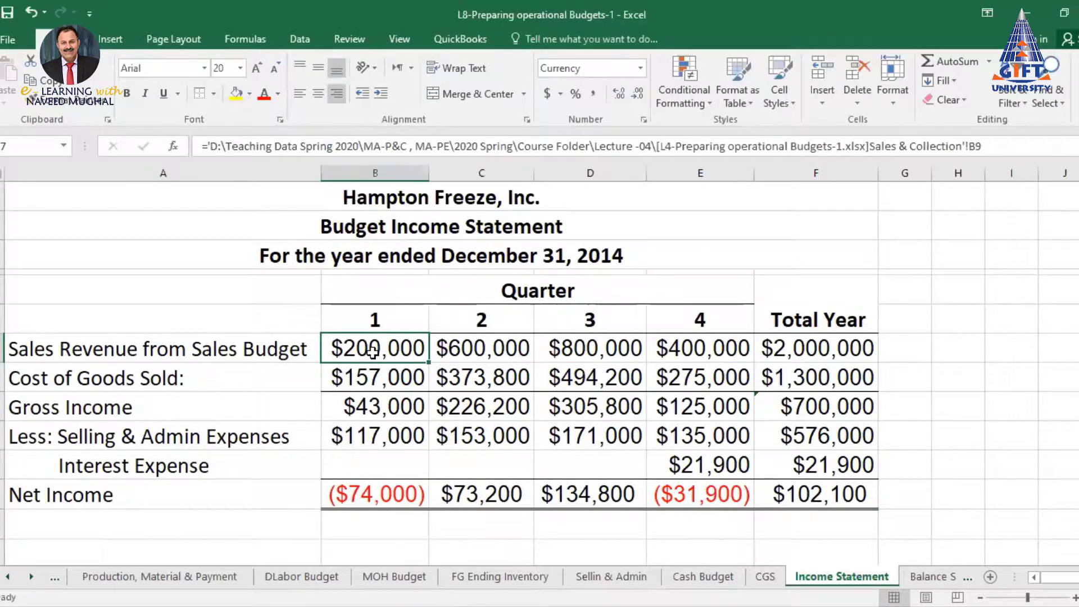
text(=)
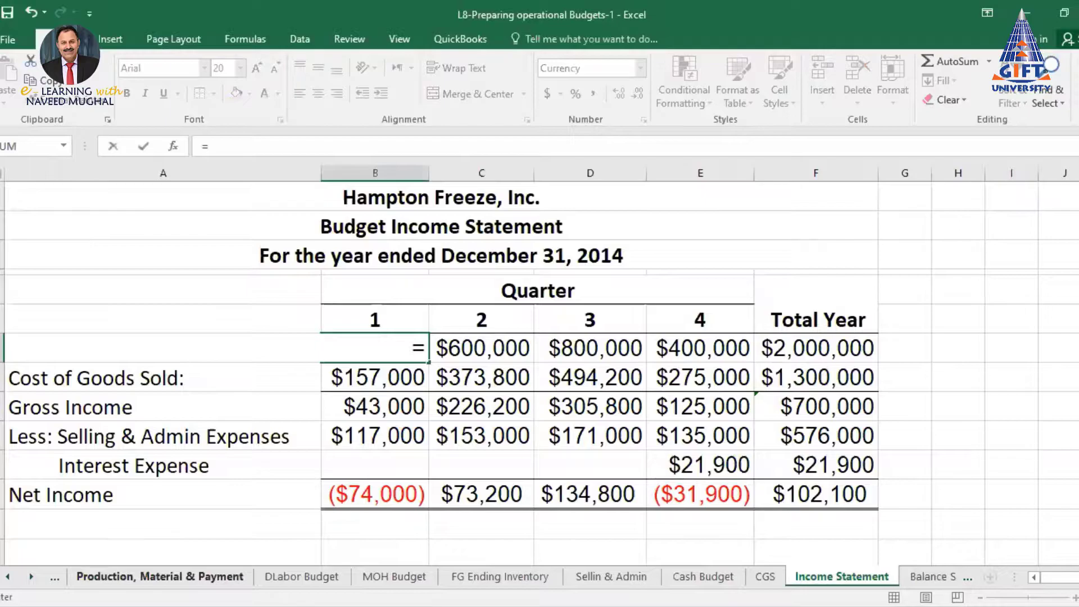
click(7, 577)
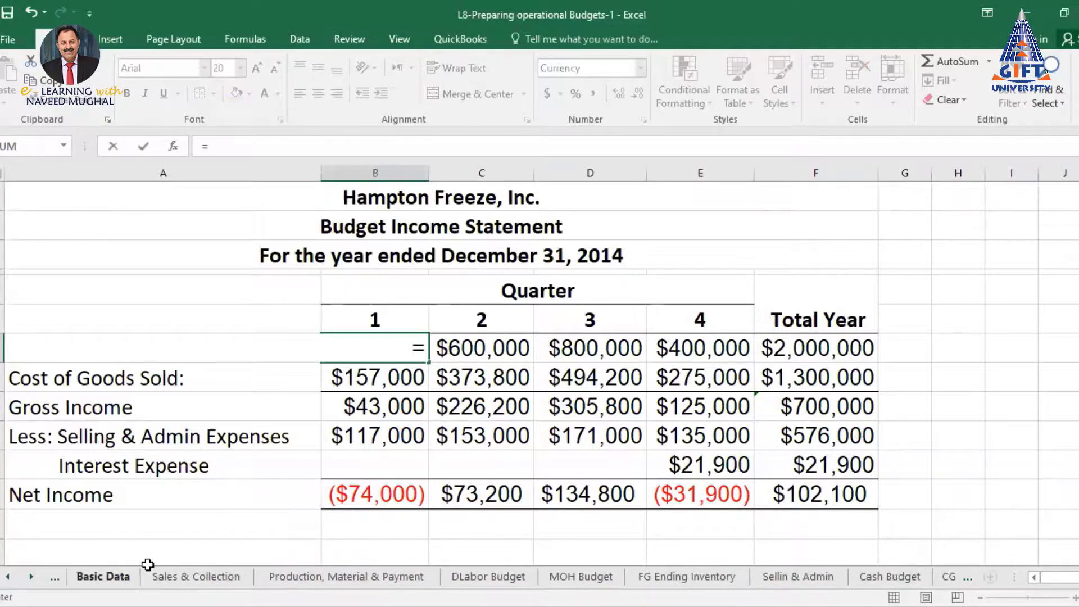
click(193, 577)
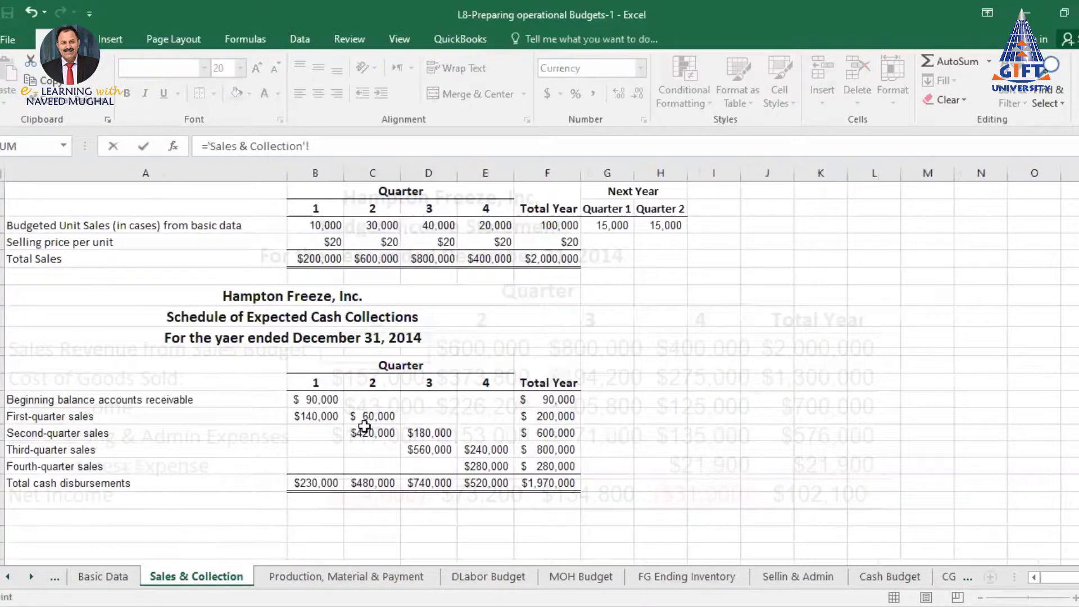
click(320, 259)
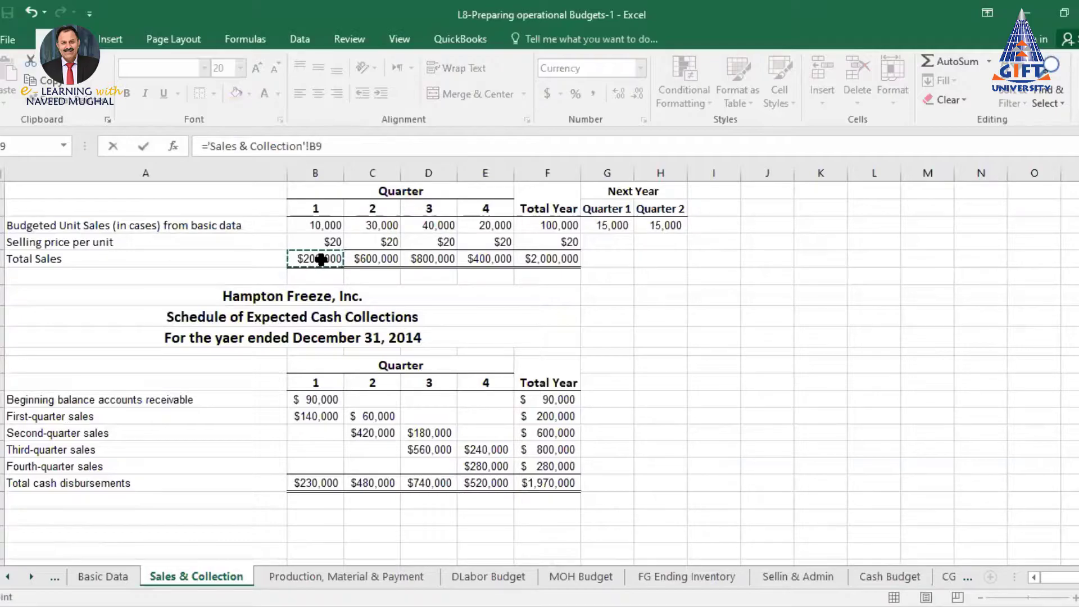
key(Return)
Copy the sales link across quarters 2–4 and AutoSum the Total Year to $2,000,000.
click(408, 346)
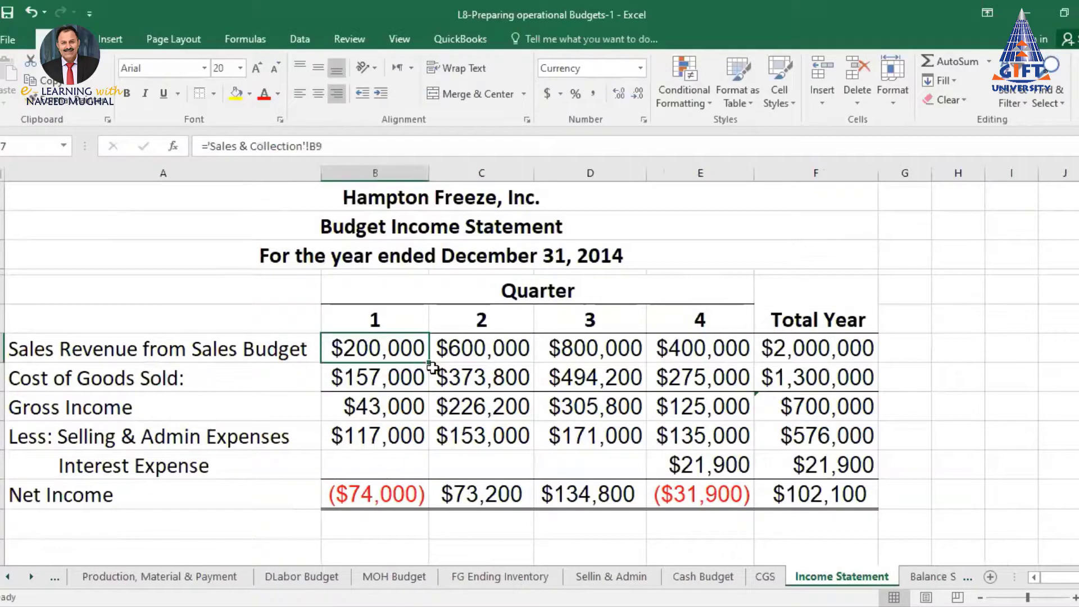
drag(429, 362, 709, 347)
click(814, 351)
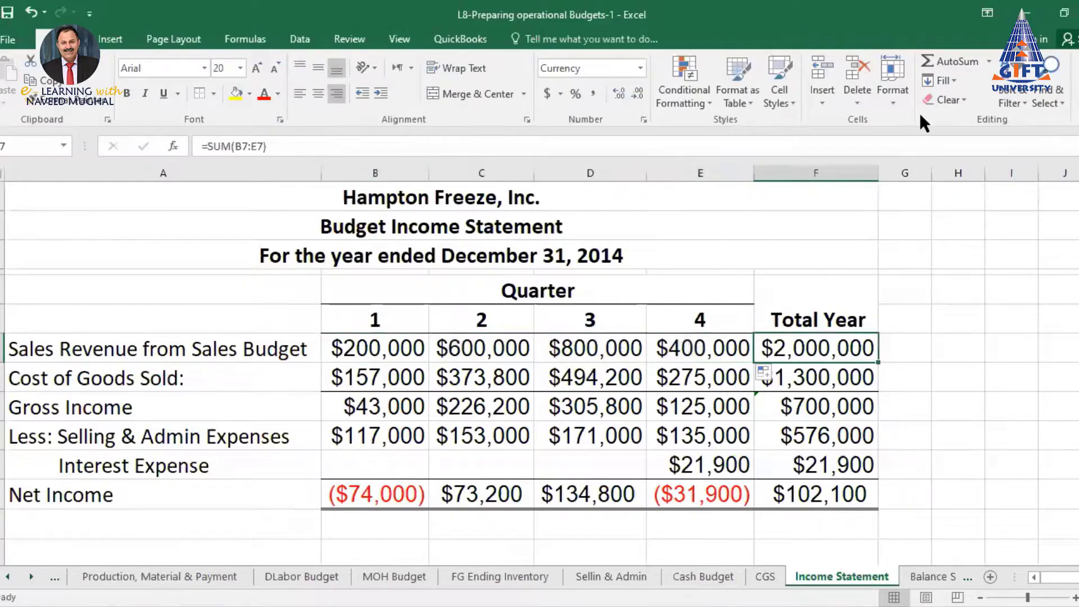
click(943, 64)
key(Return)
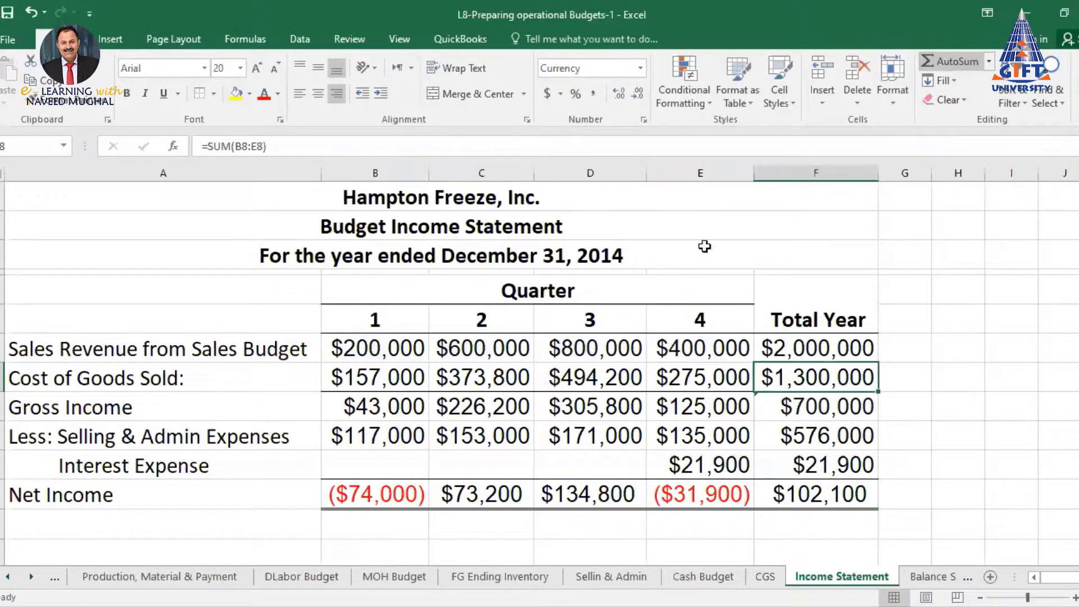
click(396, 377)
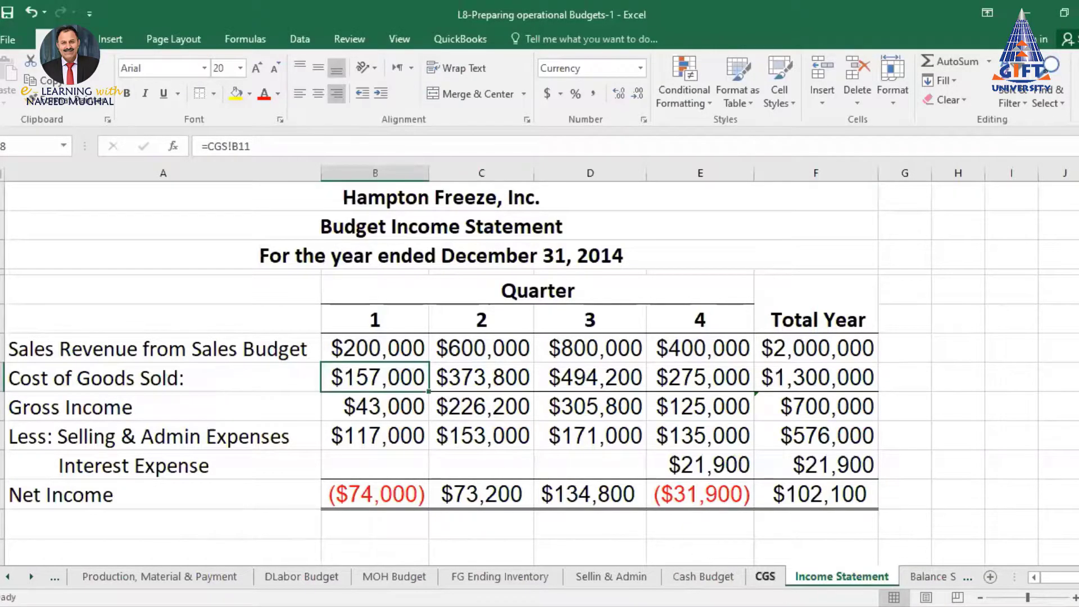
Review the CGS sheet's quarter 1 formulas from beginning inventory down to cost of goods sold.
click(765, 577)
scroll(356, 365, up, 2)
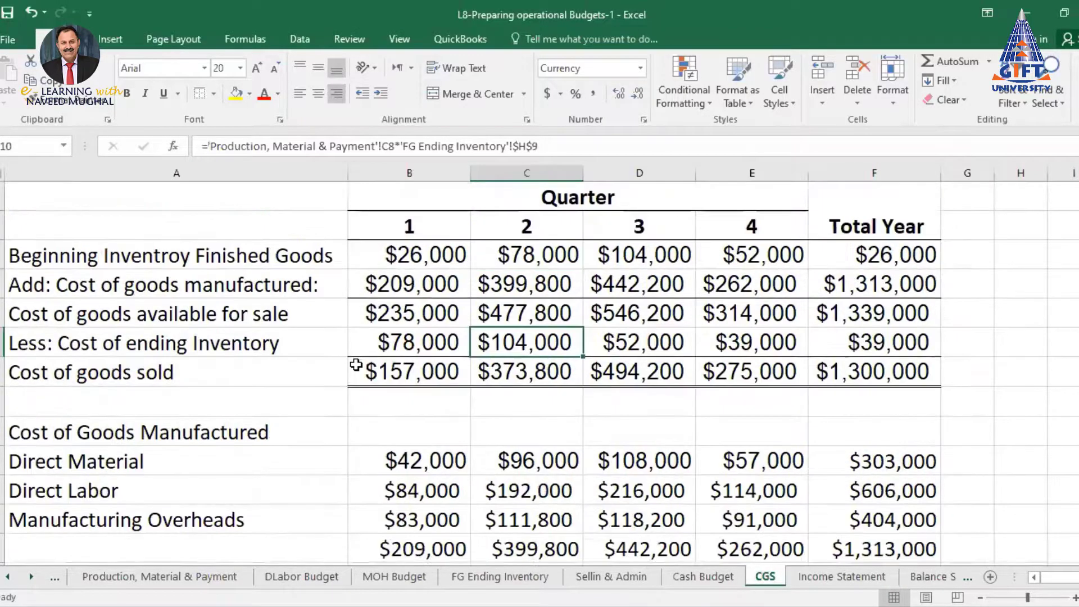
scroll(357, 366, up, 1)
scroll(357, 366, up, 1)
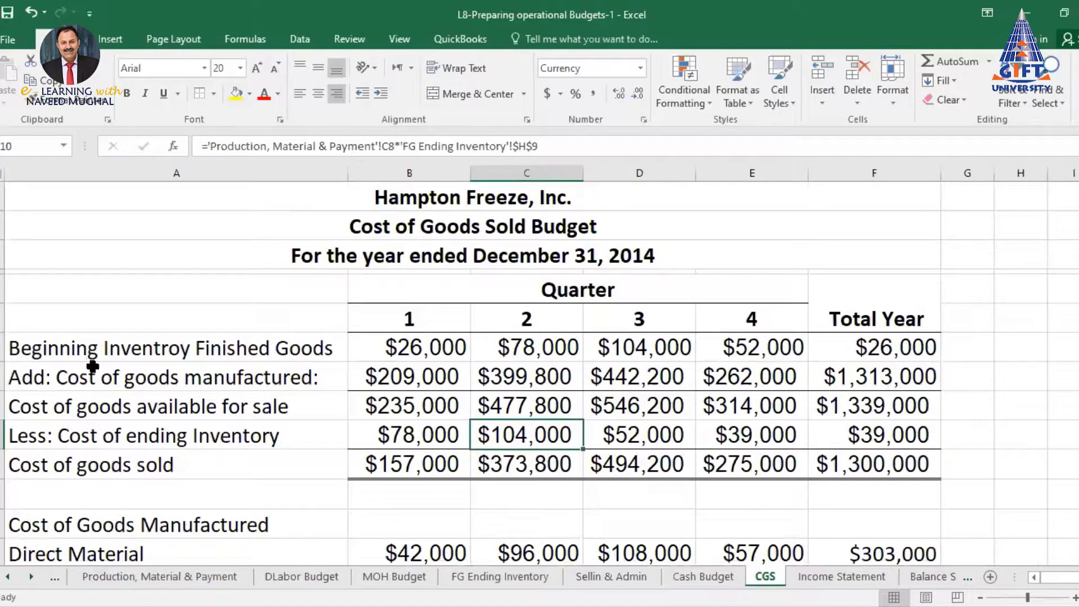
click(411, 346)
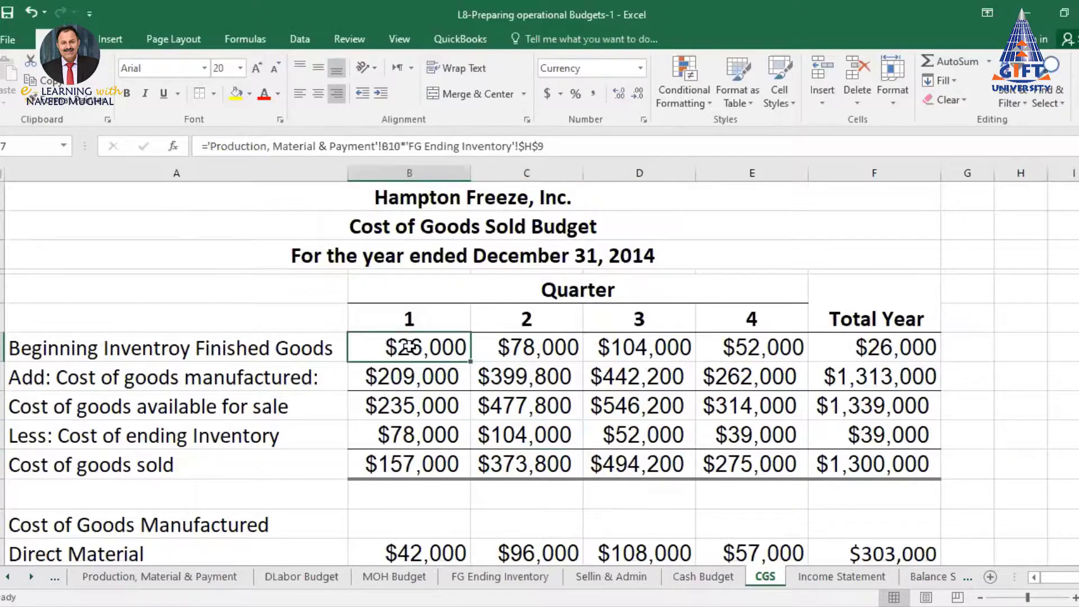
click(396, 378)
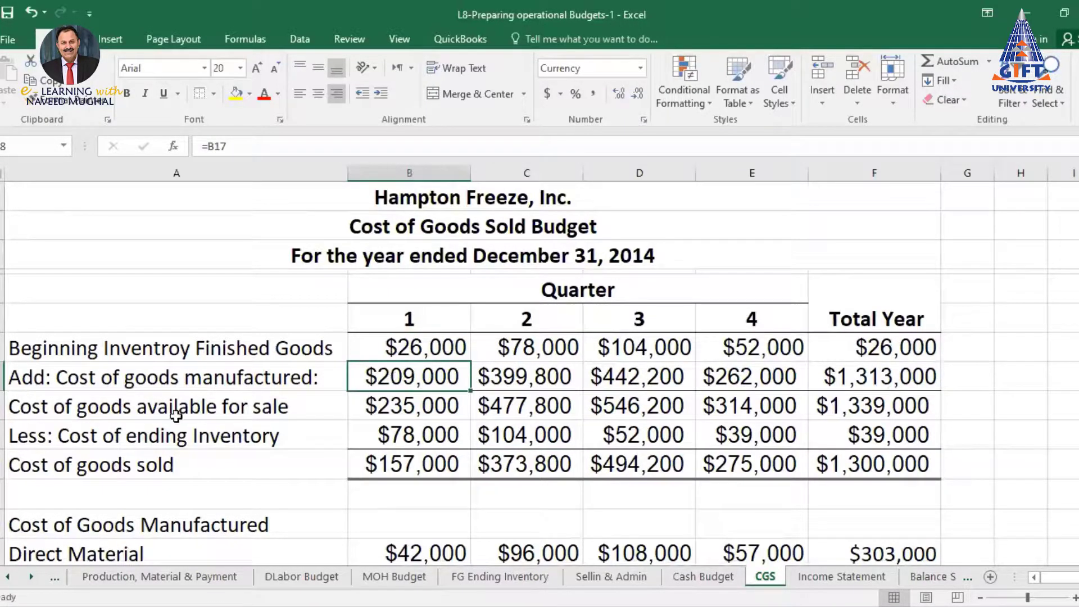
click(199, 408)
click(430, 406)
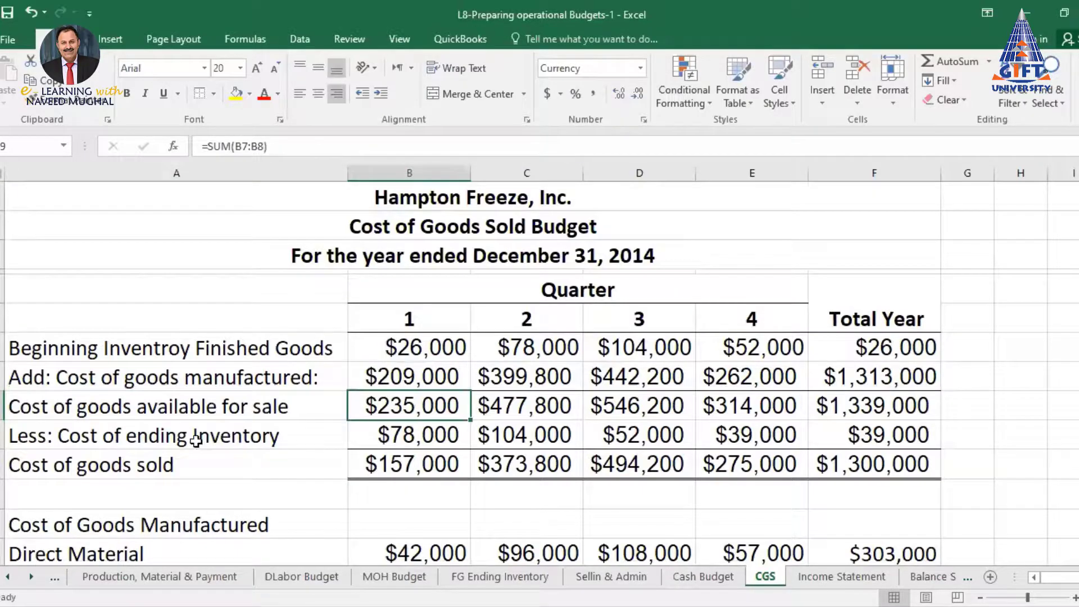
click(133, 437)
click(386, 430)
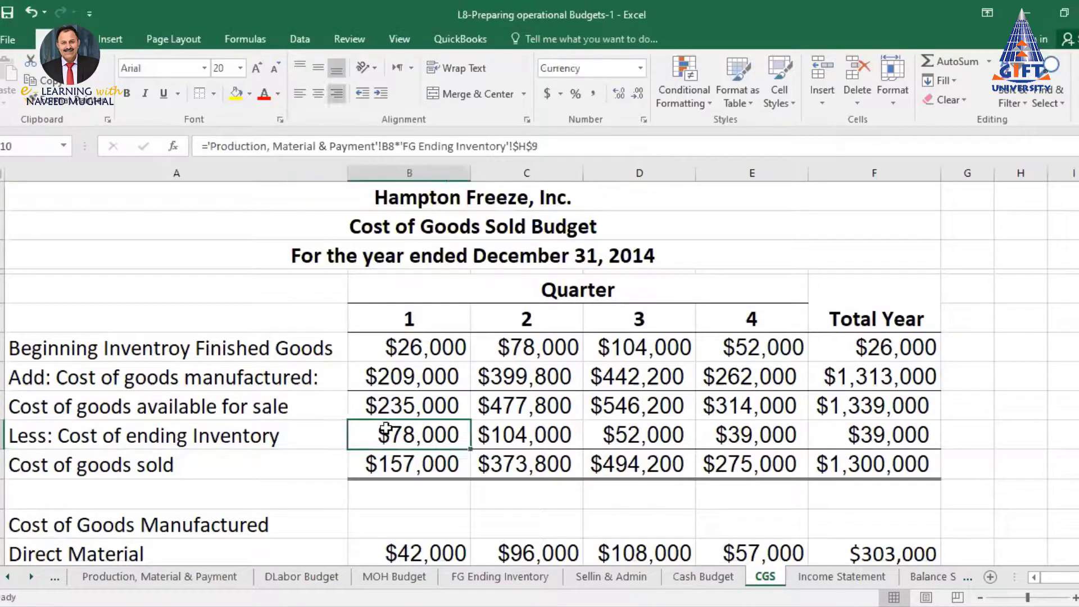
click(193, 473)
click(405, 465)
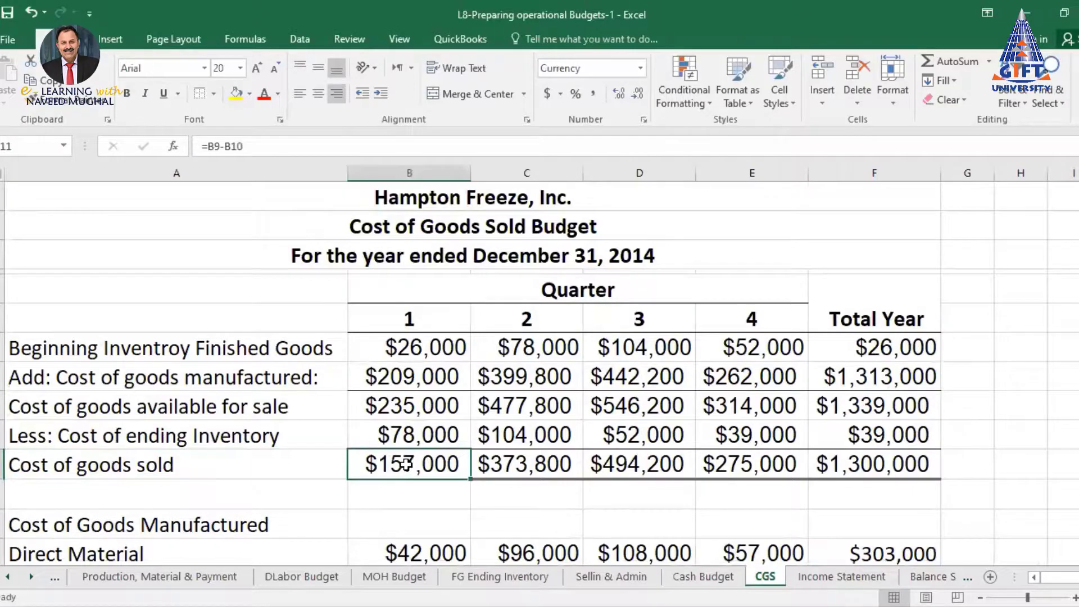
Compare the CGS sheet with the Income Statement, ending on CGS quarter 1 beginning inventory.
click(823, 576)
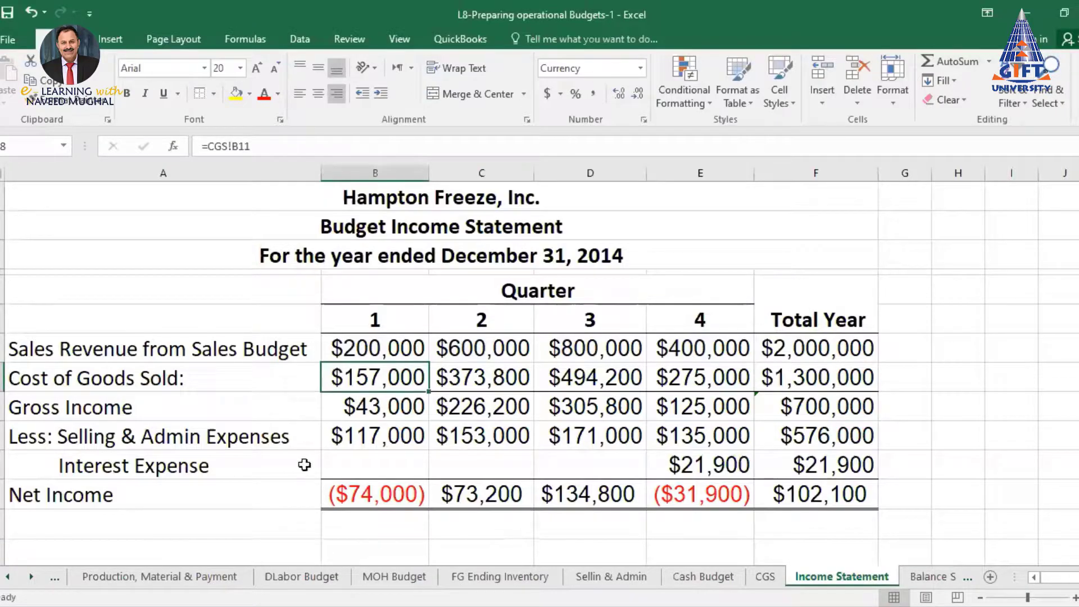
click(765, 577)
click(817, 579)
click(761, 579)
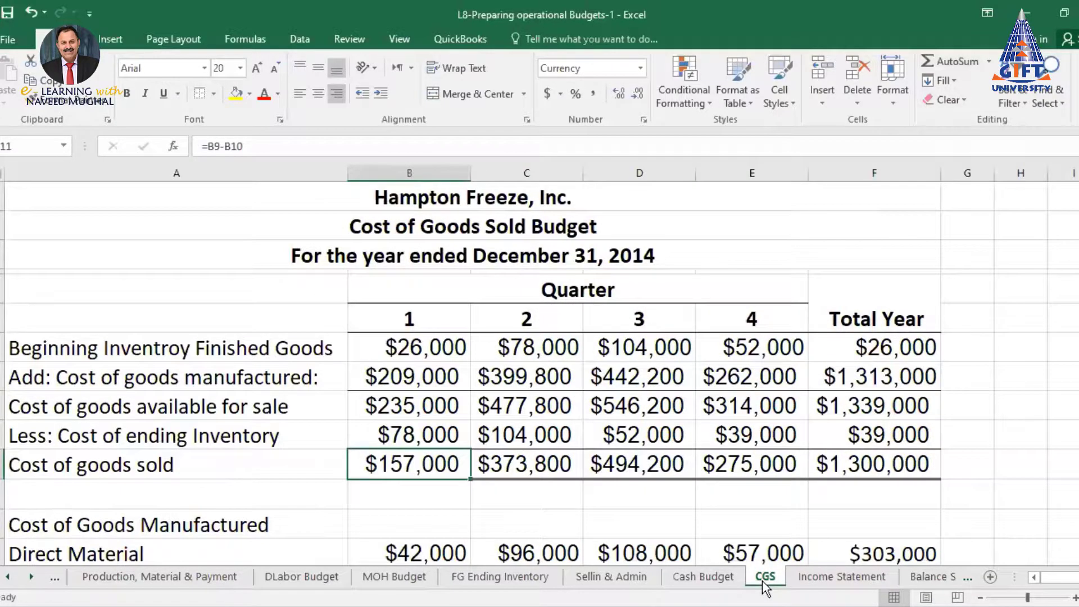
click(807, 572)
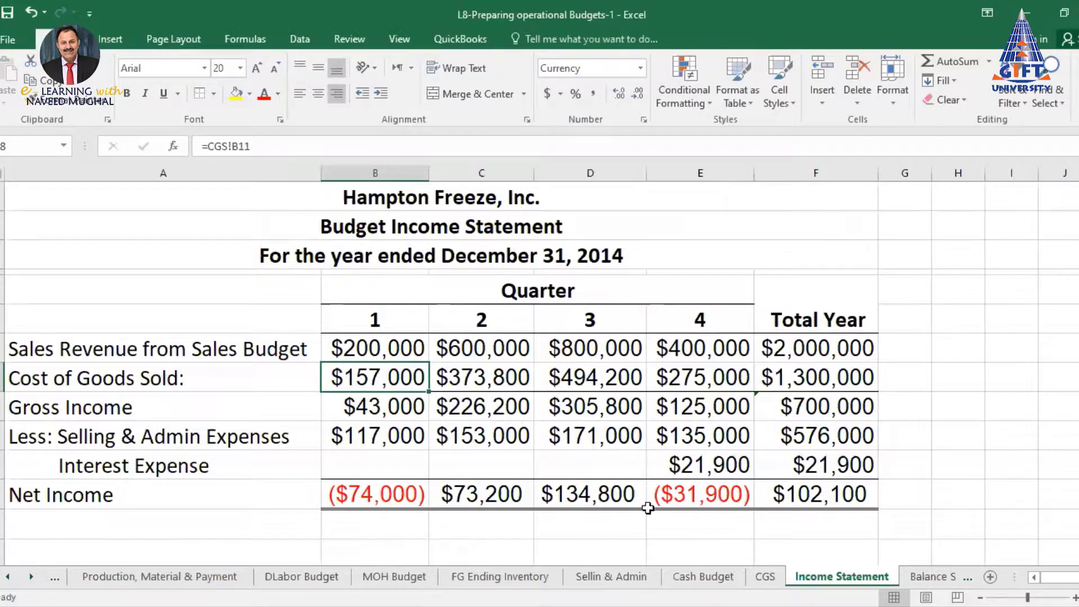
click(766, 578)
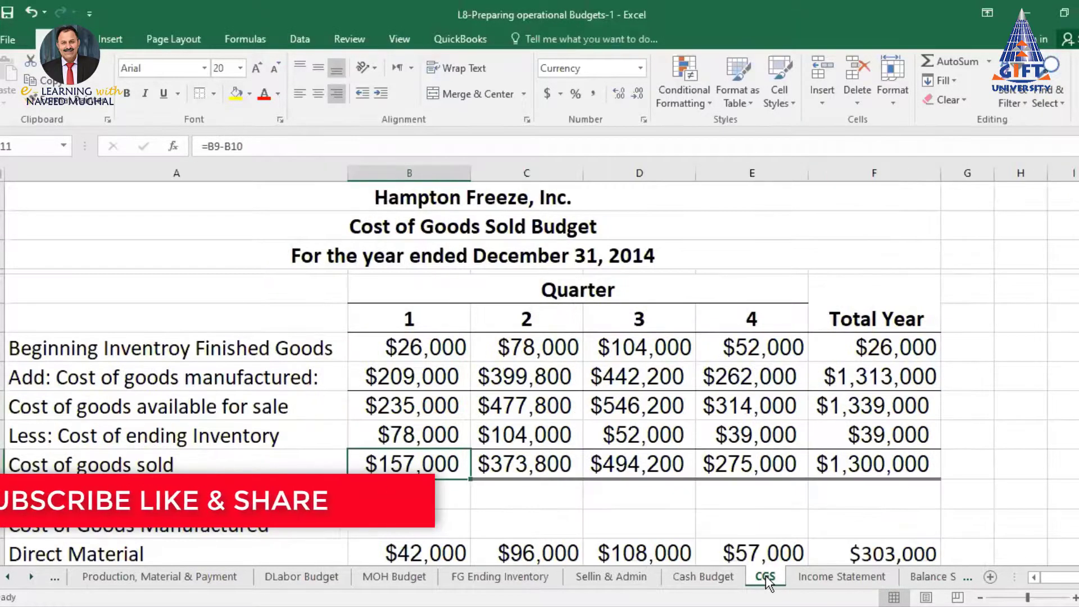
click(819, 578)
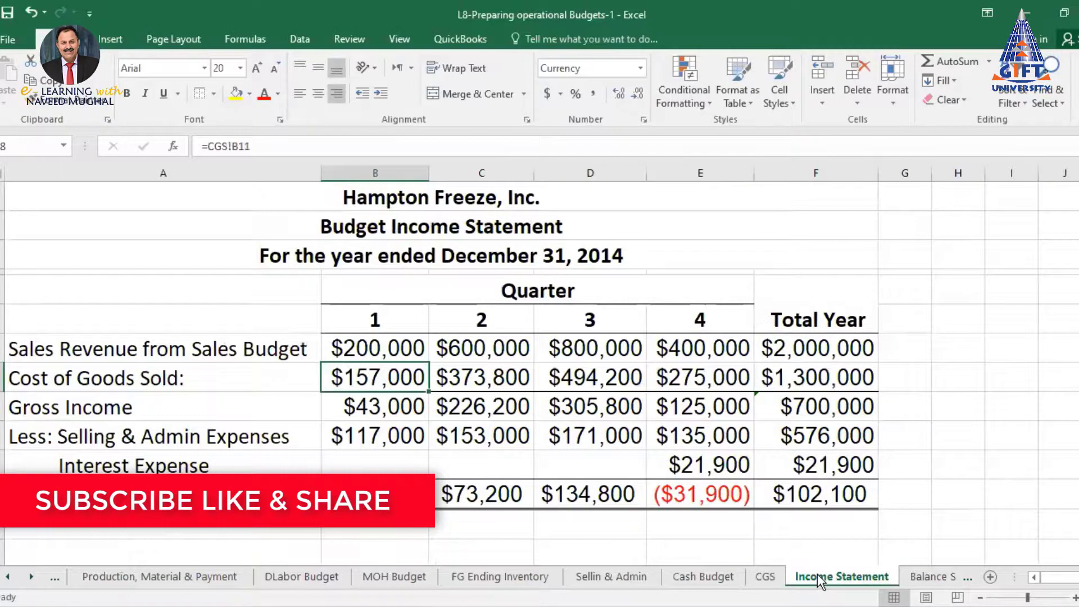
click(765, 578)
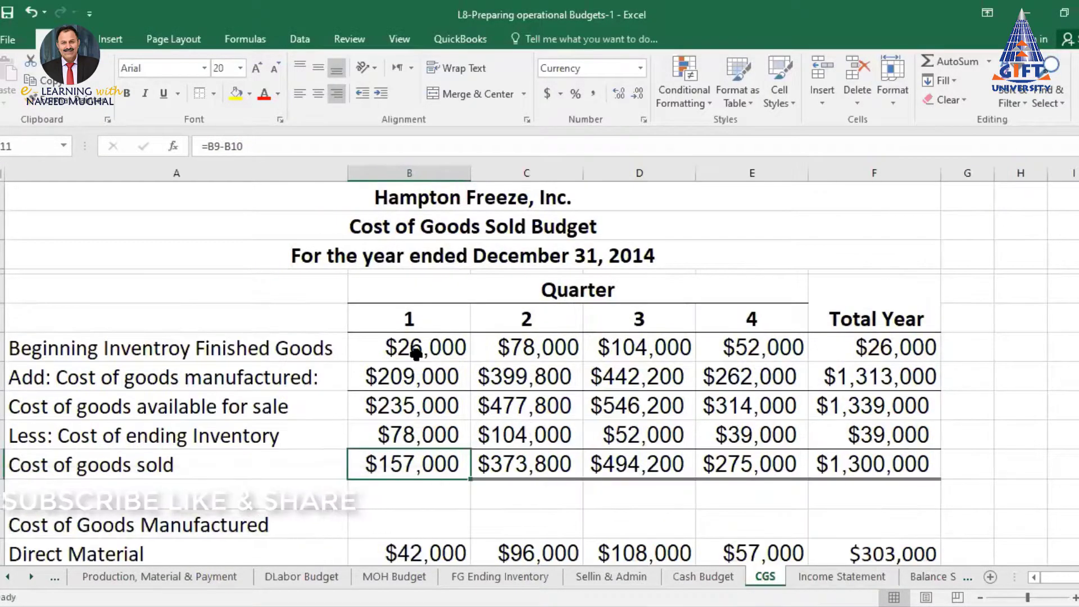
click(414, 352)
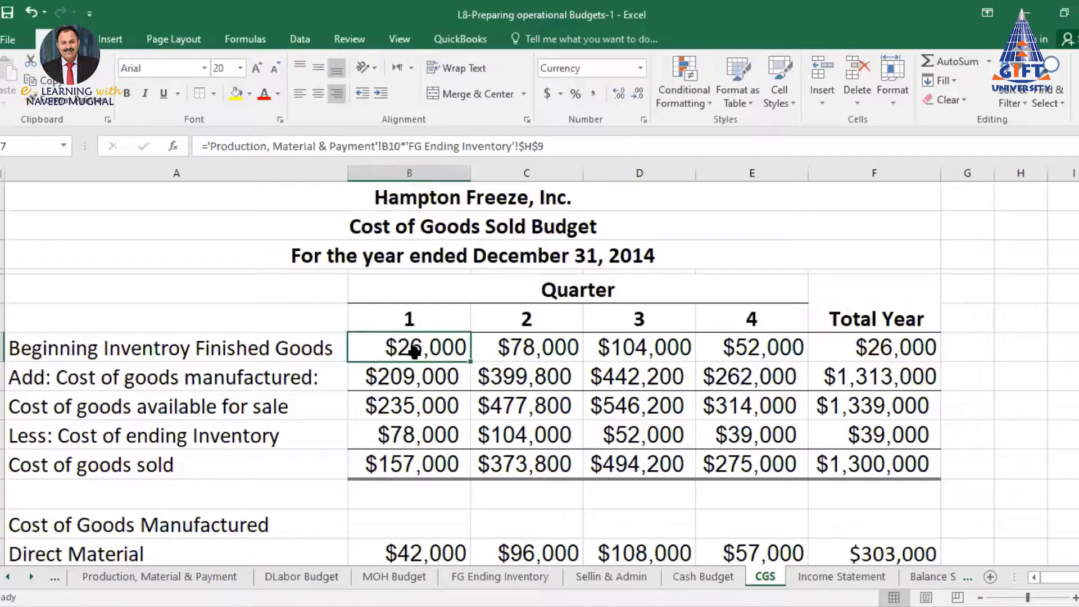
Start the beginning inventory formula with the Production sheet's 2,000 beginning finished goods units.
text(=)
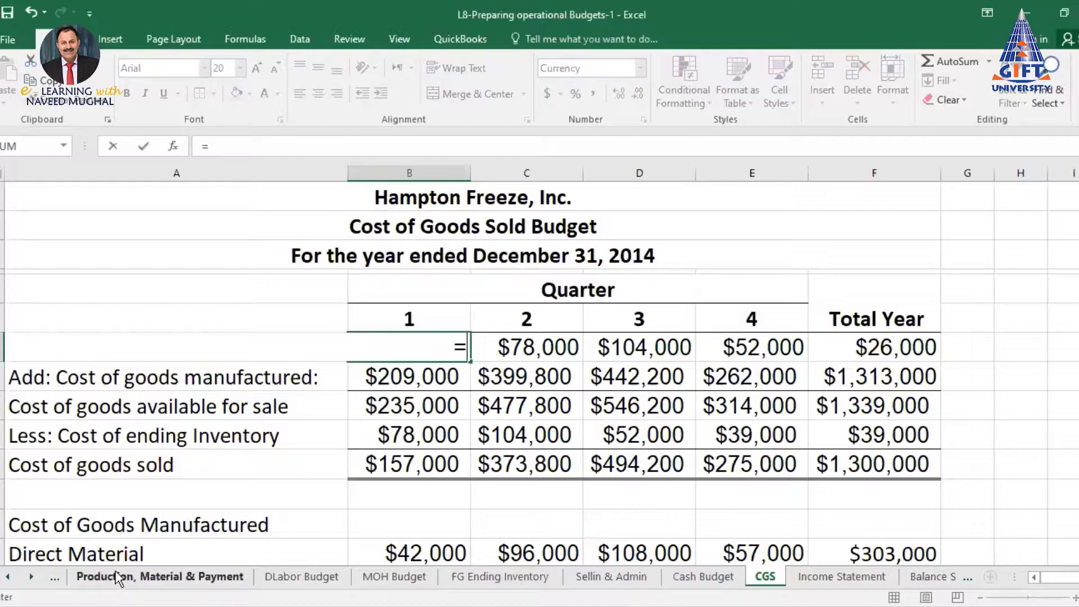
click(117, 575)
scroll(379, 397, up, 1)
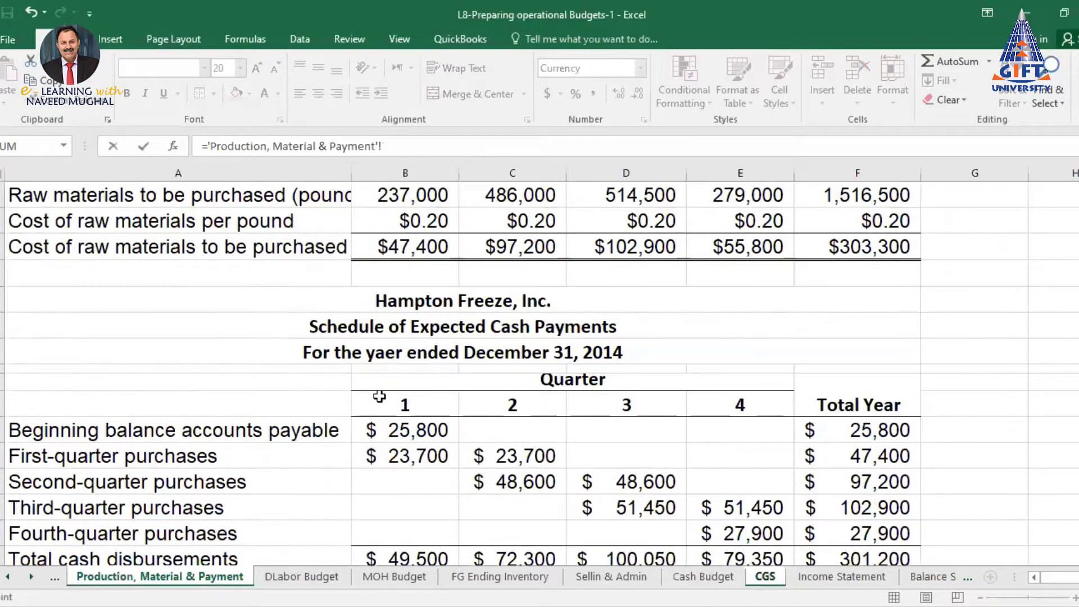
scroll(379, 397, down, 1)
scroll(379, 397, up, 1)
scroll(379, 396, up, 3)
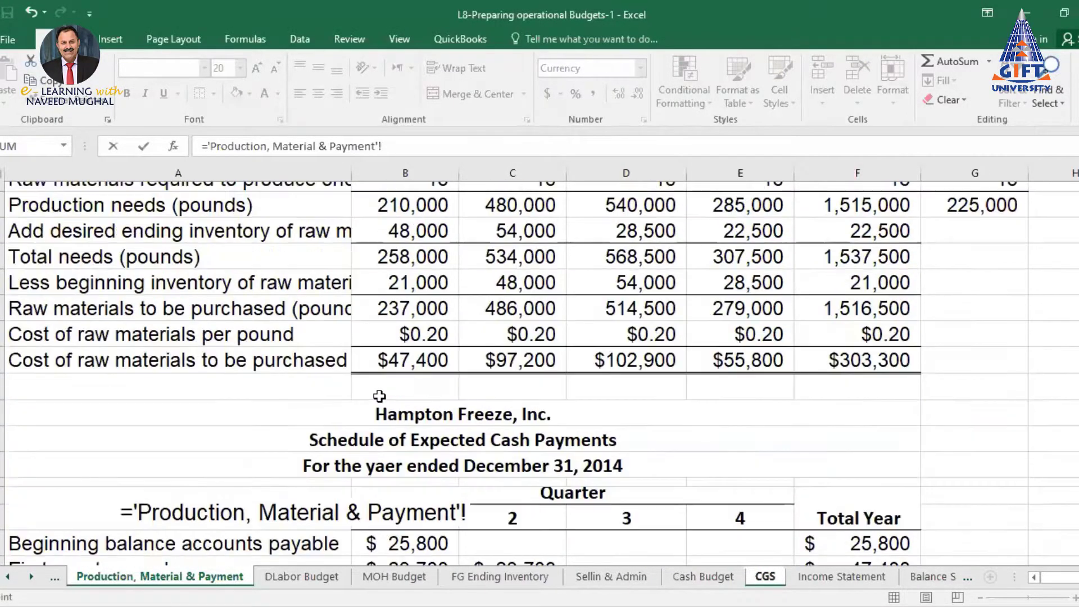
scroll(380, 396, up, 1)
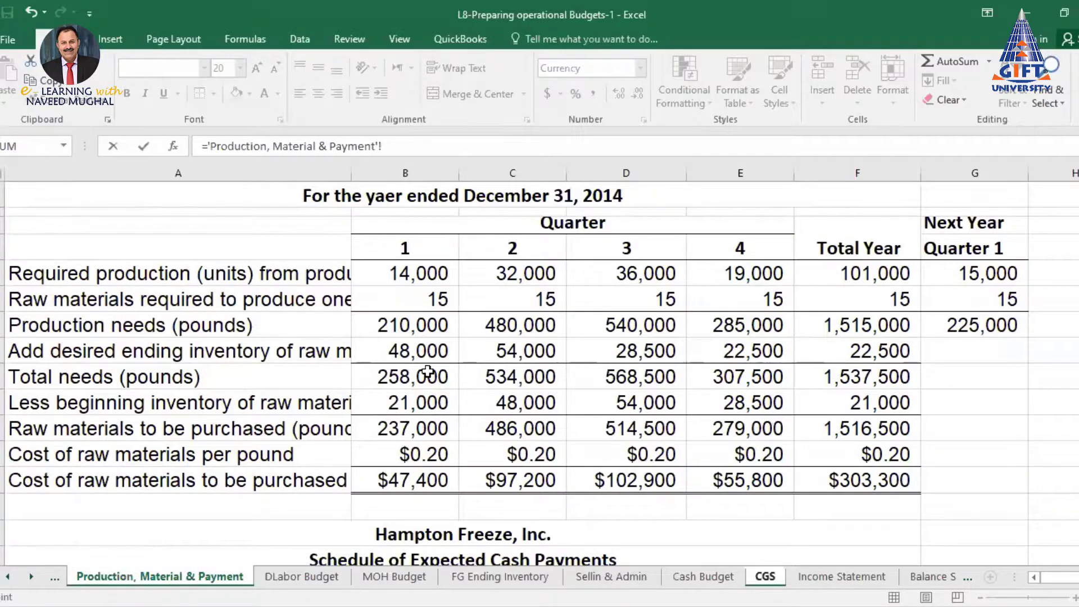
scroll(243, 388, up, 2)
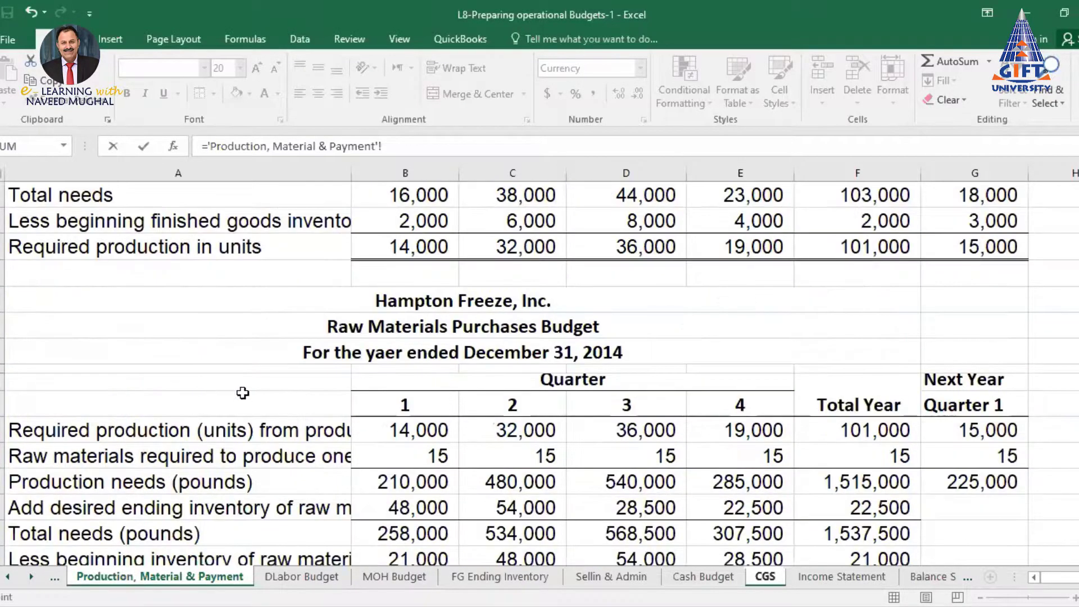
scroll(292, 402, up, 1)
scroll(292, 398, up, 1)
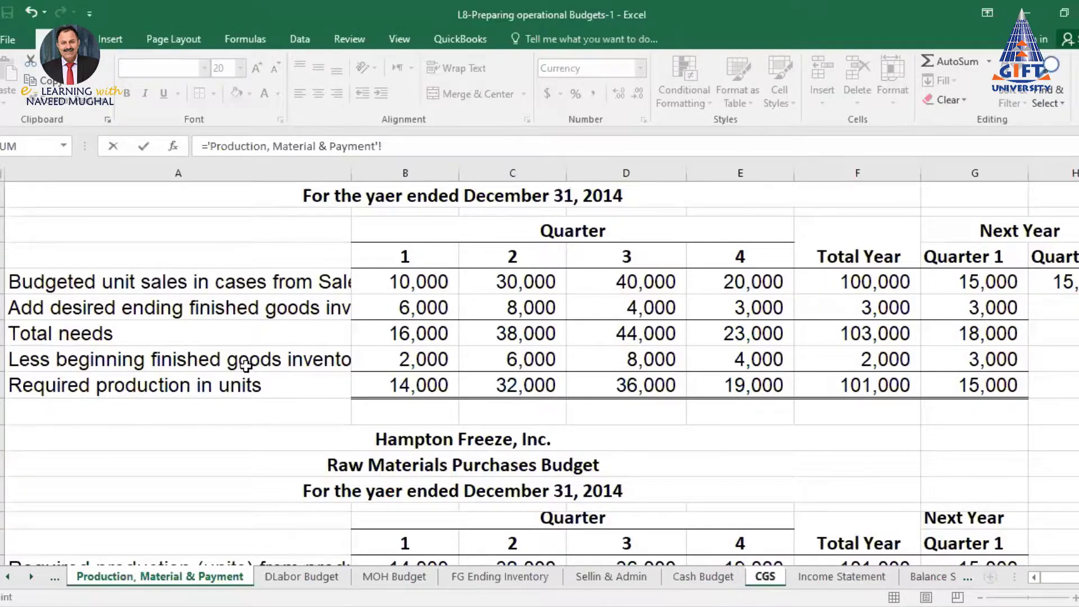
click(411, 358)
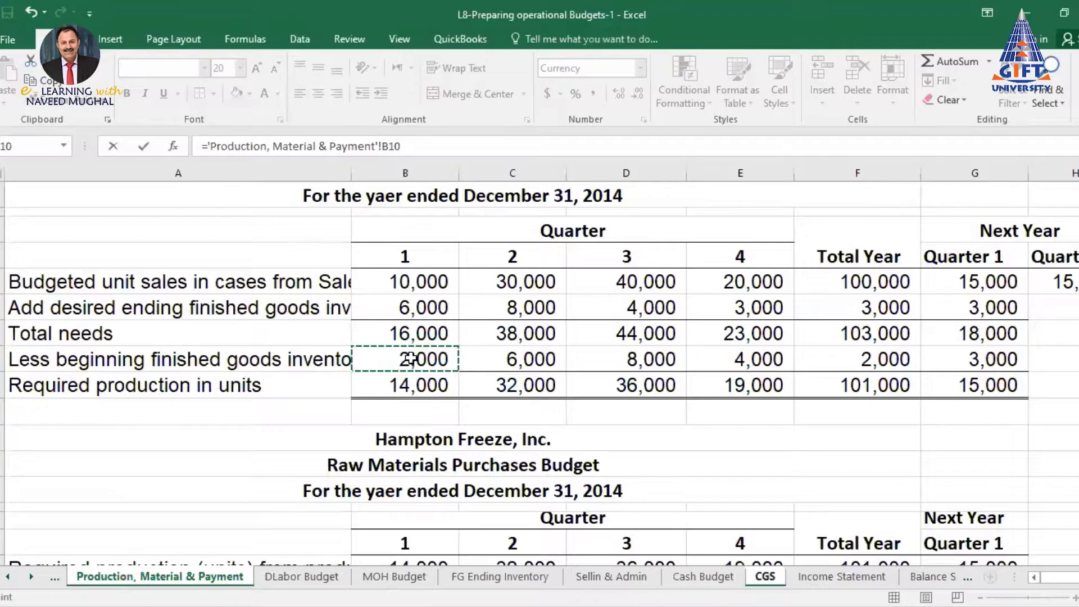
Multiply by the absolute $13 unit product cost in FG Ending Inventory H9, giving $26,000.
click(415, 146)
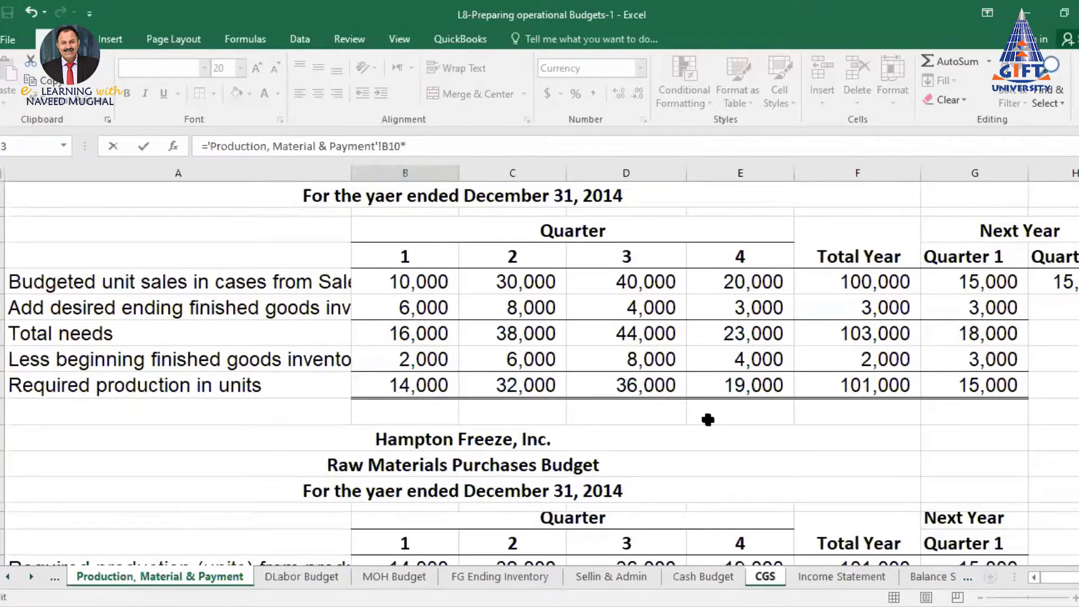
click(509, 577)
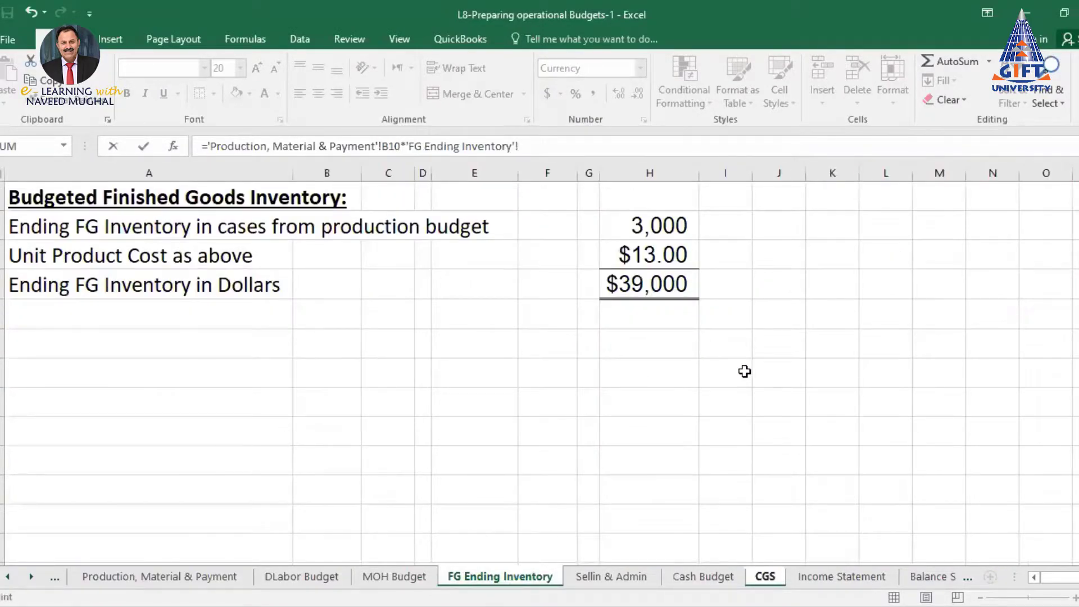
click(788, 357)
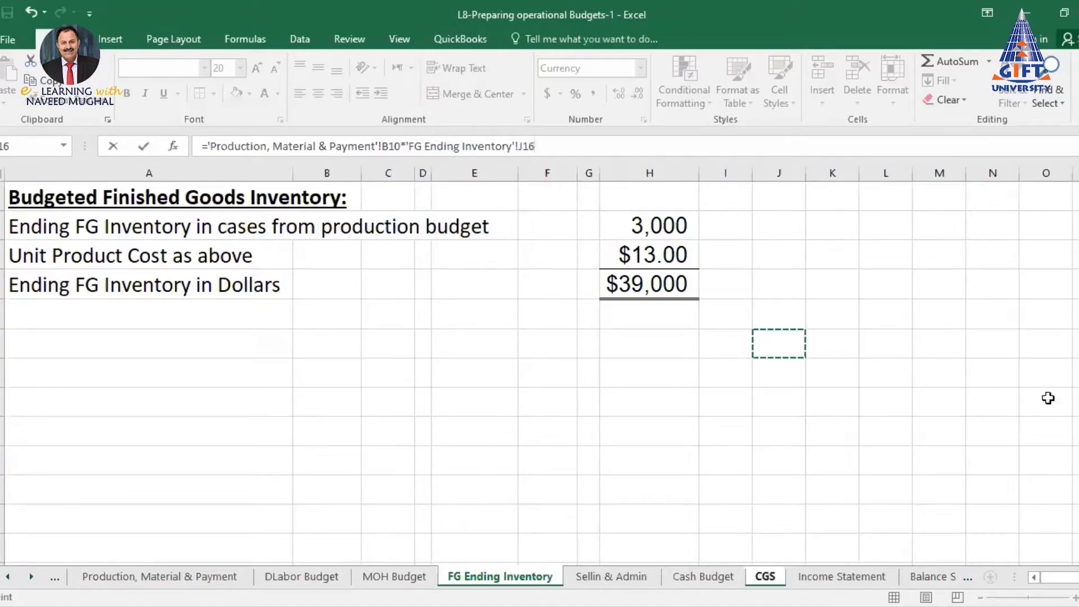
scroll(666, 341, up, 3)
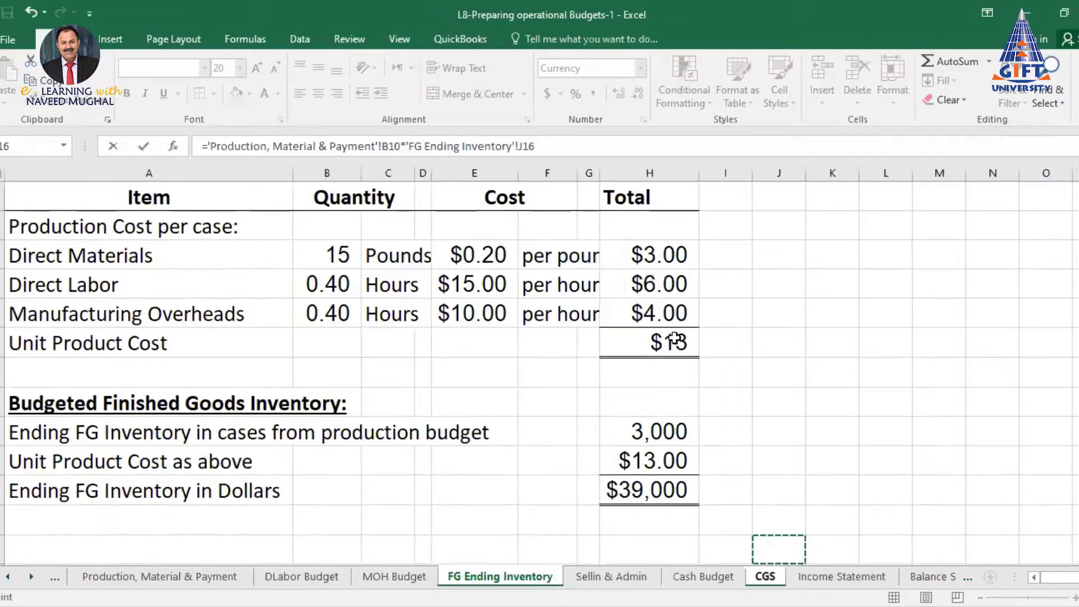
click(666, 341)
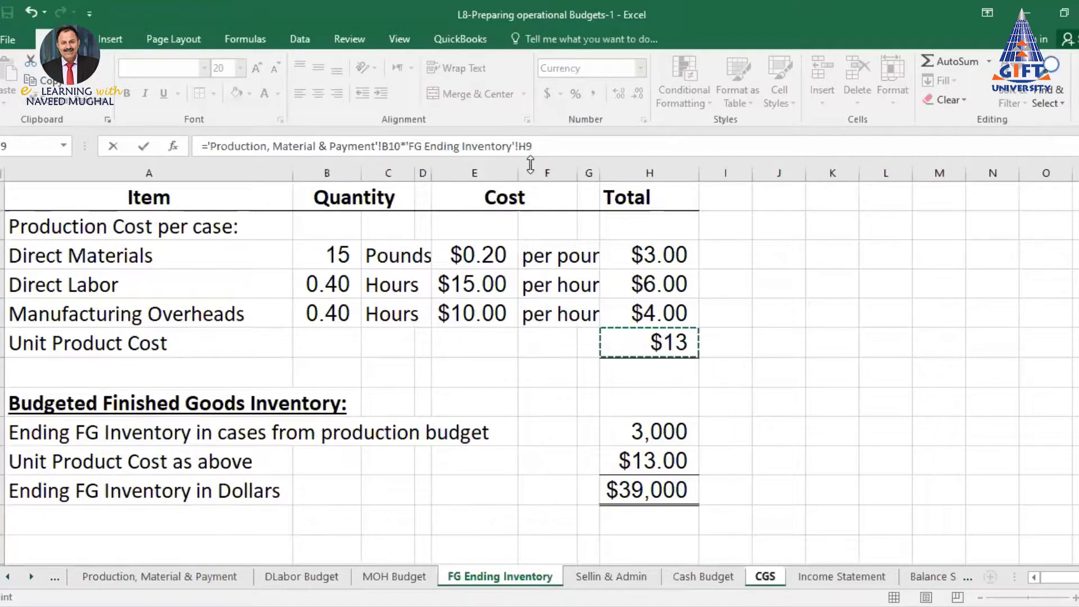
click(527, 144)
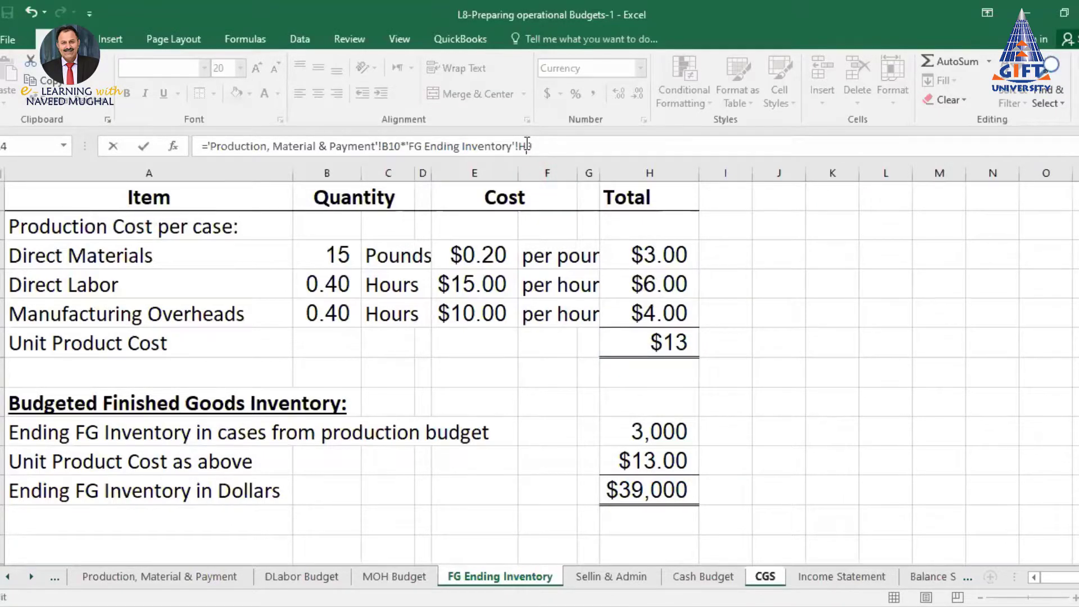
key(F4)
key(Return)
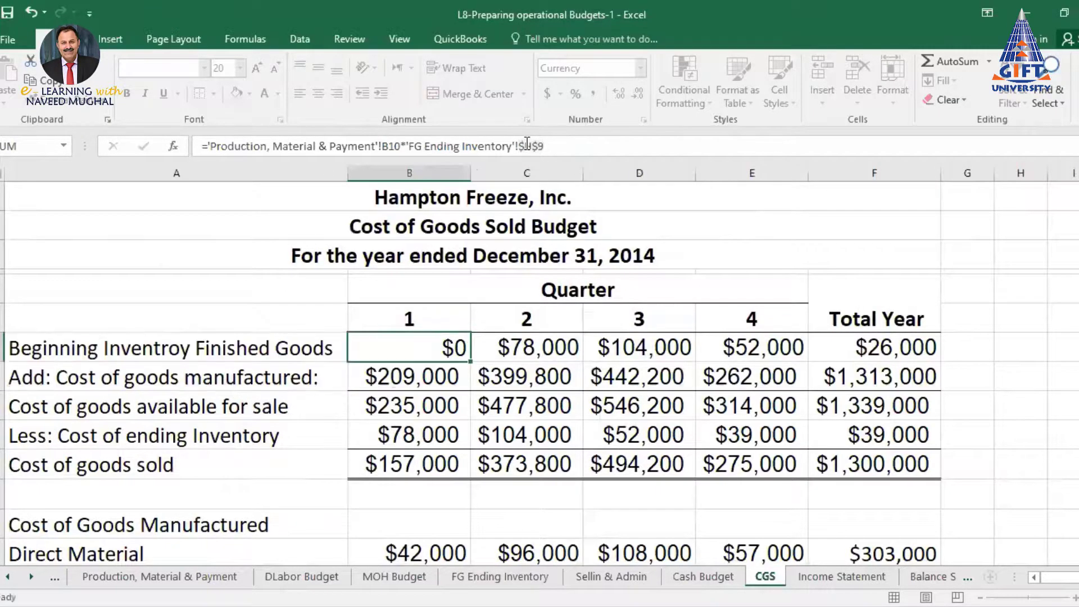
Copy the beginning inventory formula across quarters 2–4.
click(422, 347)
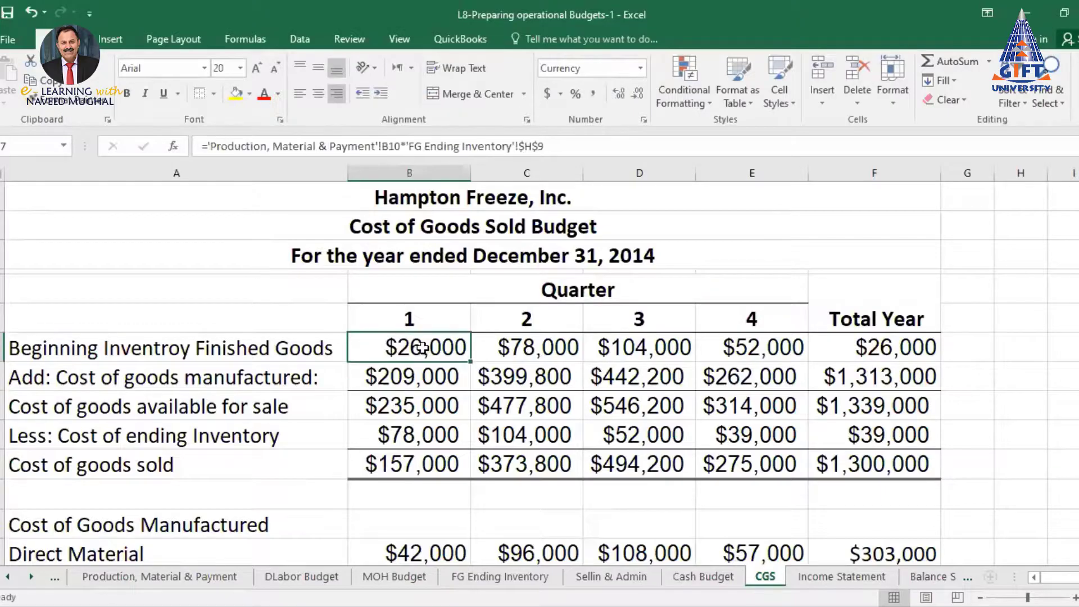
drag(470, 364, 773, 362)
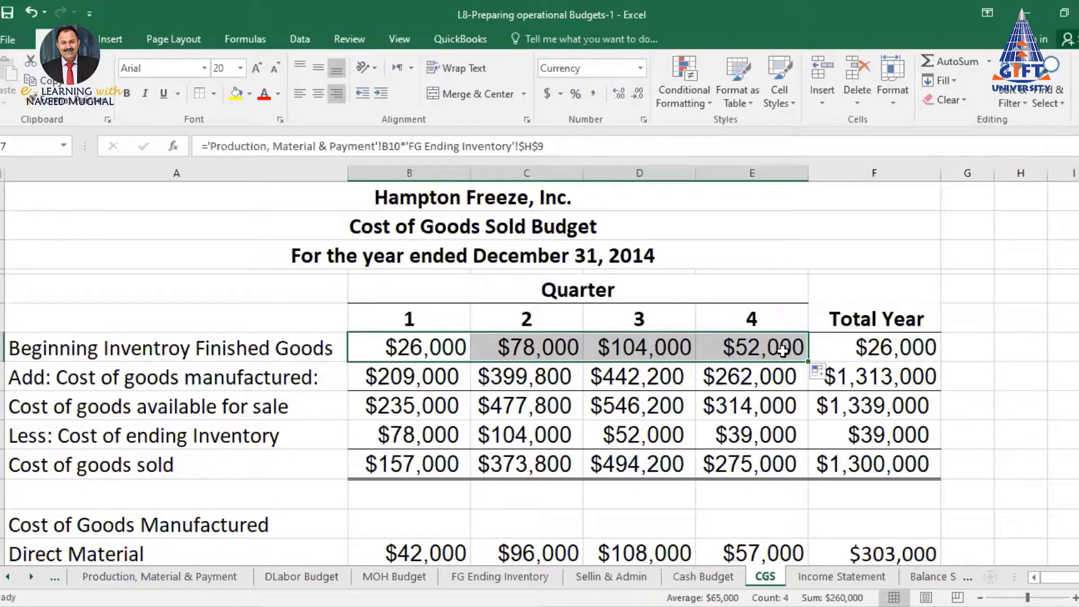
click(174, 379)
click(392, 373)
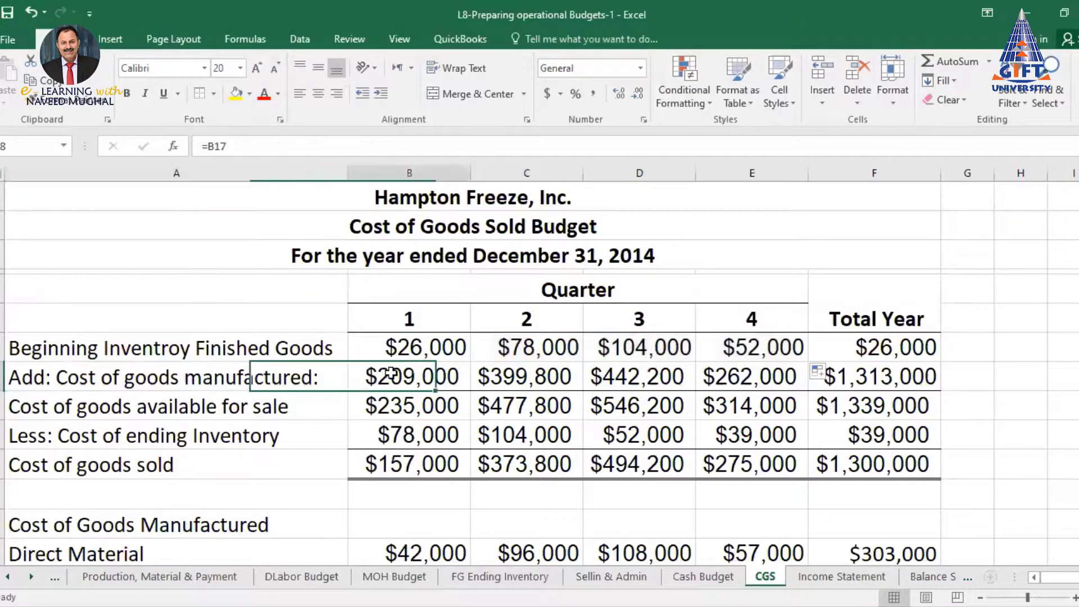
scroll(392, 373, down, 2)
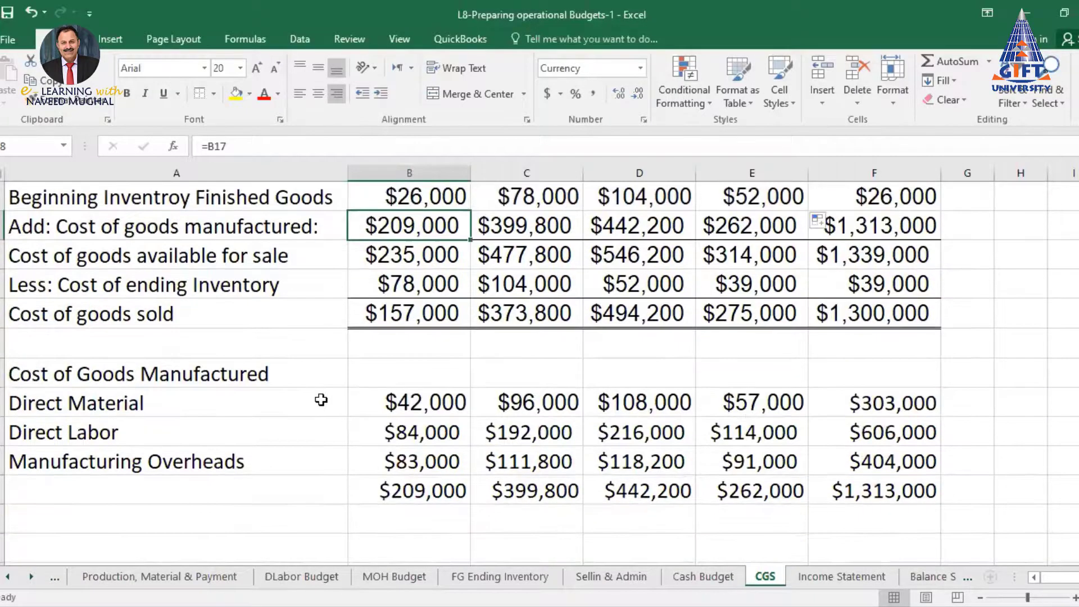
click(101, 406)
click(123, 434)
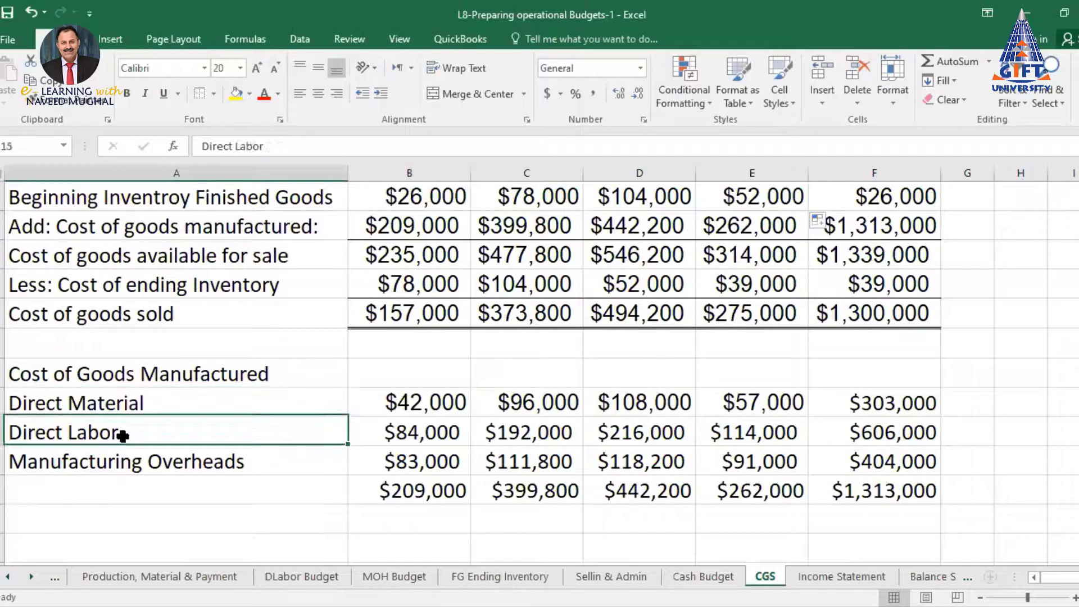
click(148, 461)
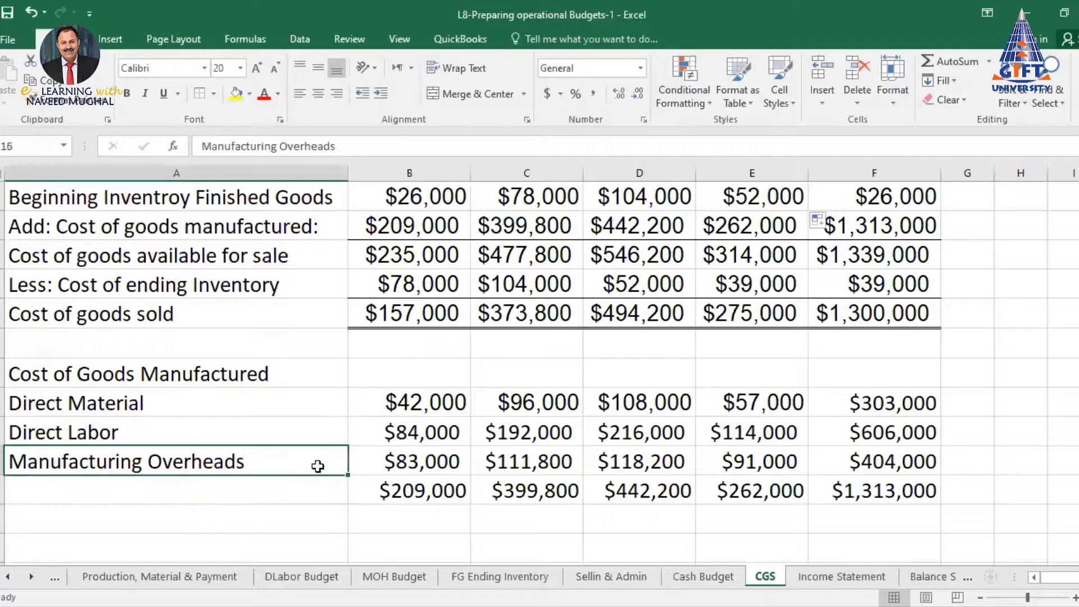
click(390, 470)
click(416, 401)
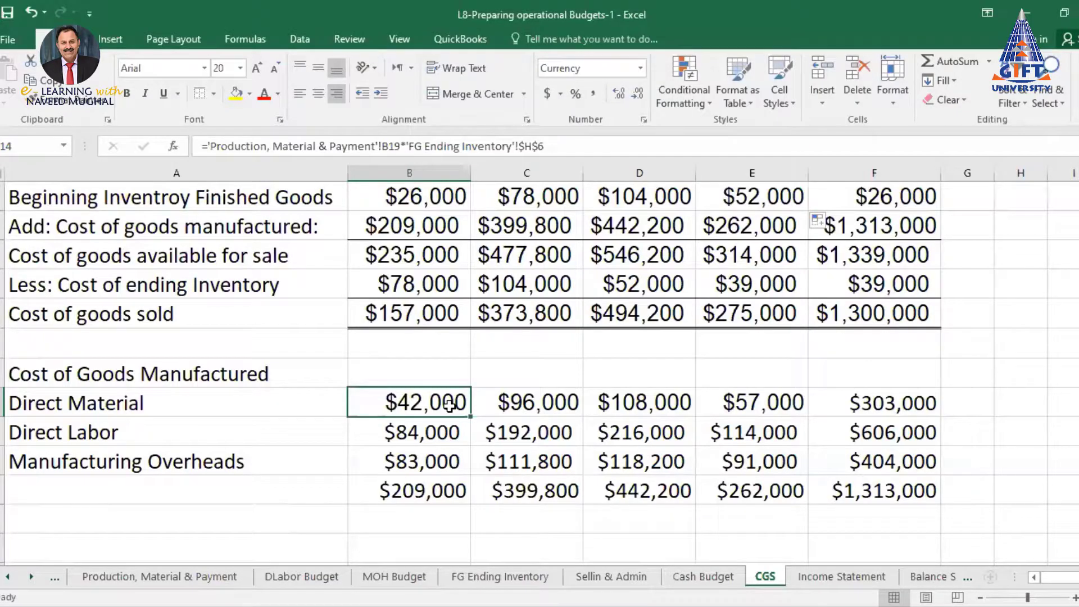
Enter quarter 1 Direct Material as 14,000 production units times the $2.00 material cost per case.
text(=)
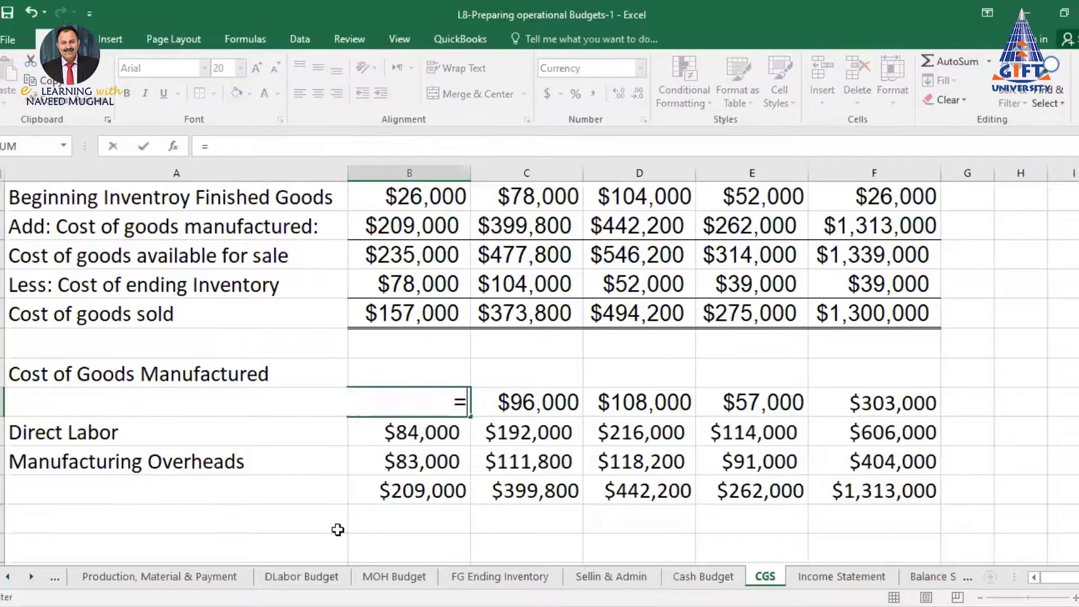
click(188, 577)
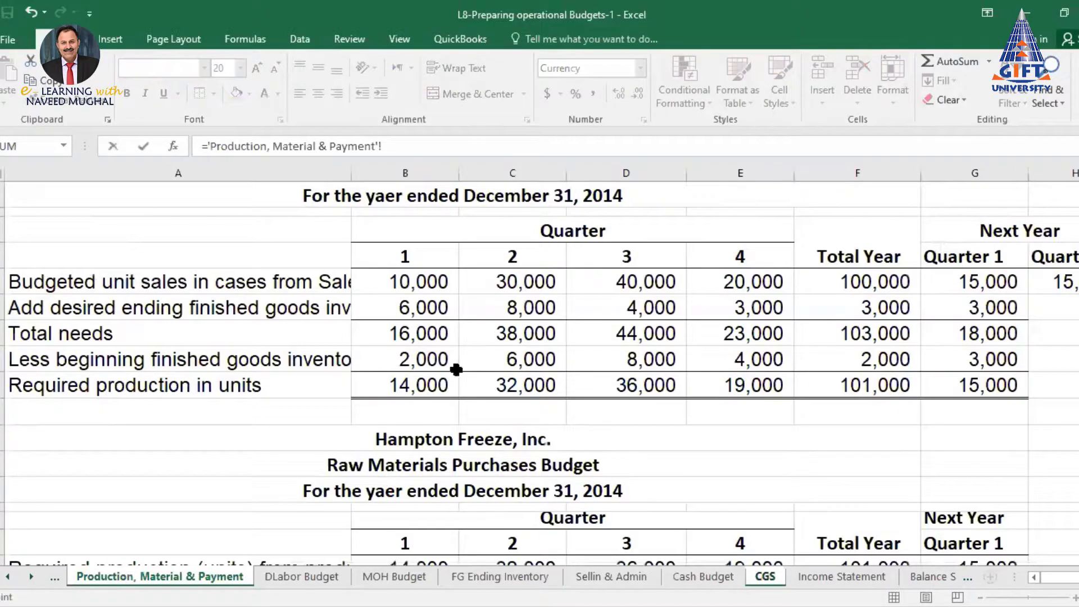
click(422, 385)
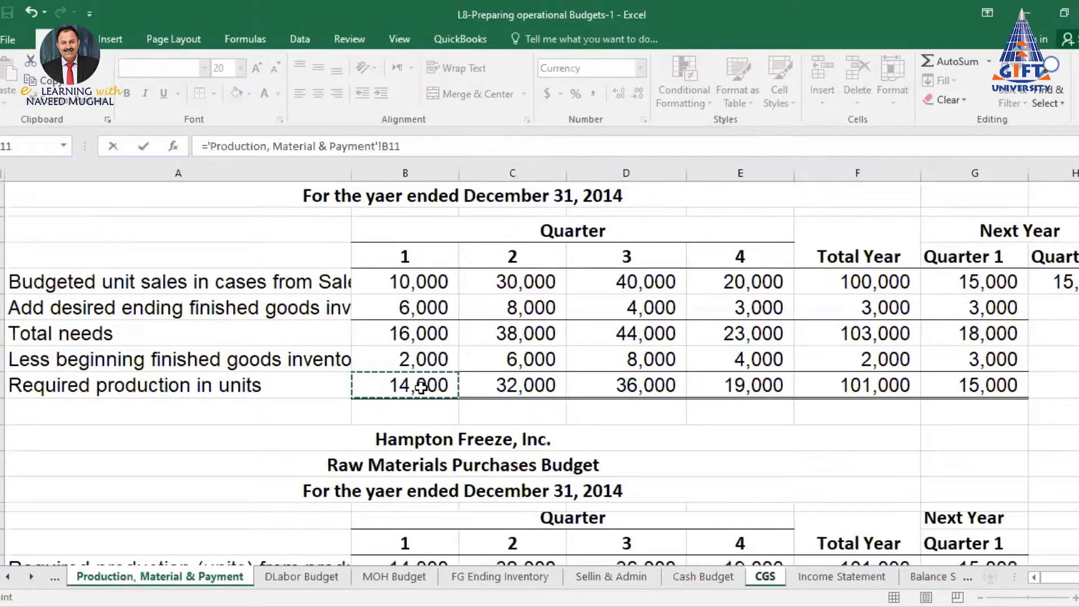
text(*)
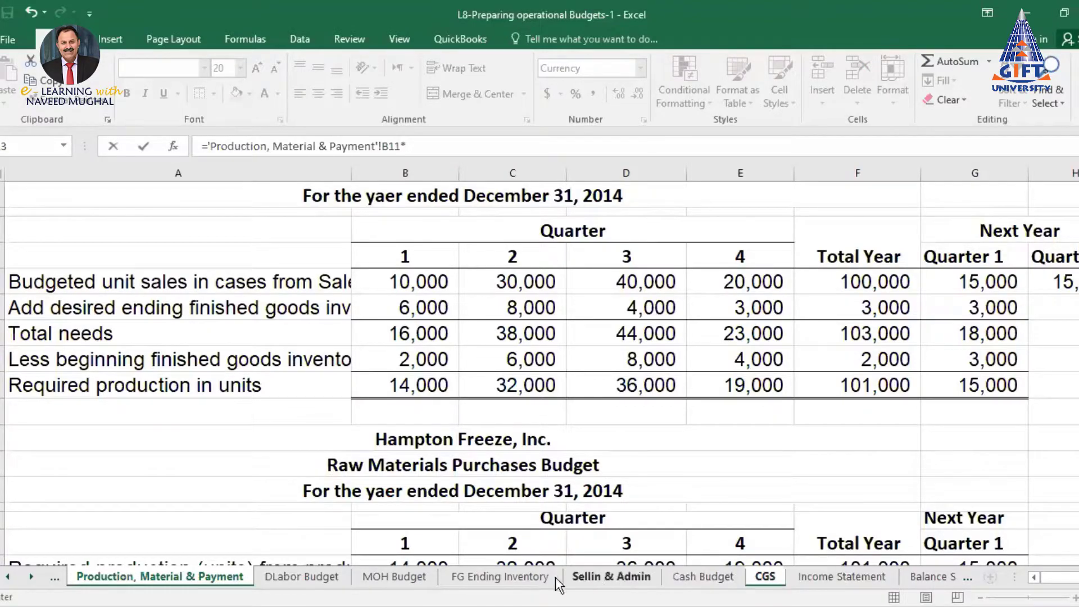
click(503, 578)
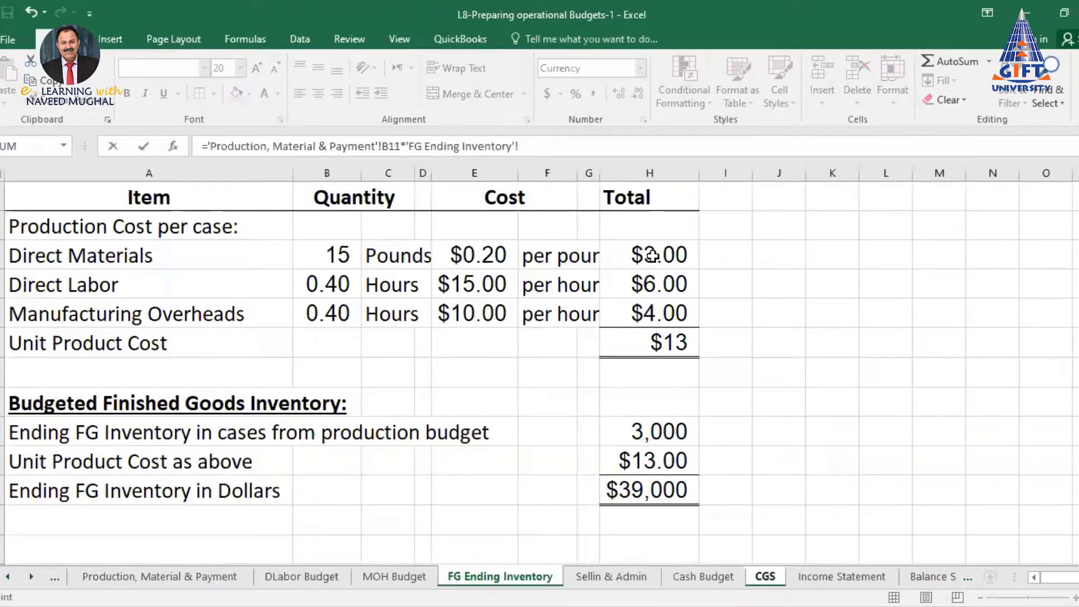
click(651, 255)
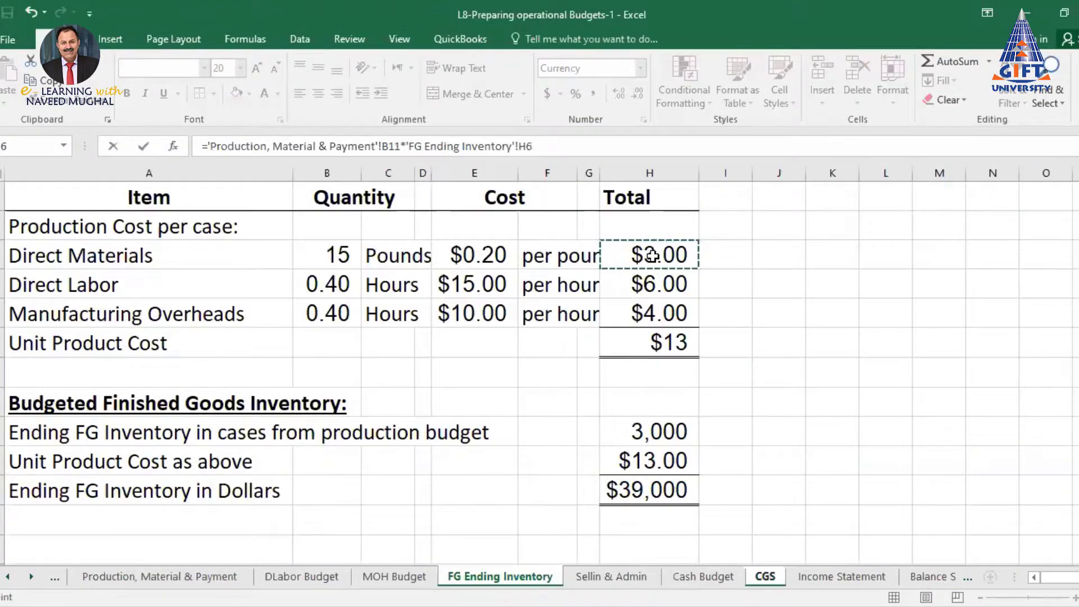
key(Return)
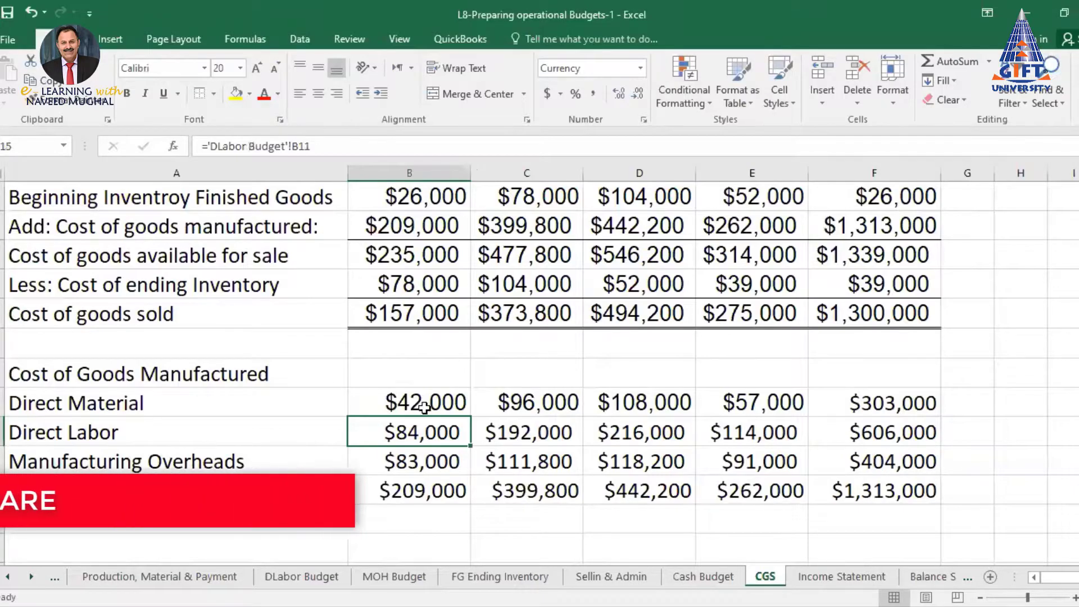
Make the material cost reference absolute and copy Direct Material across all four quarters.
click(423, 407)
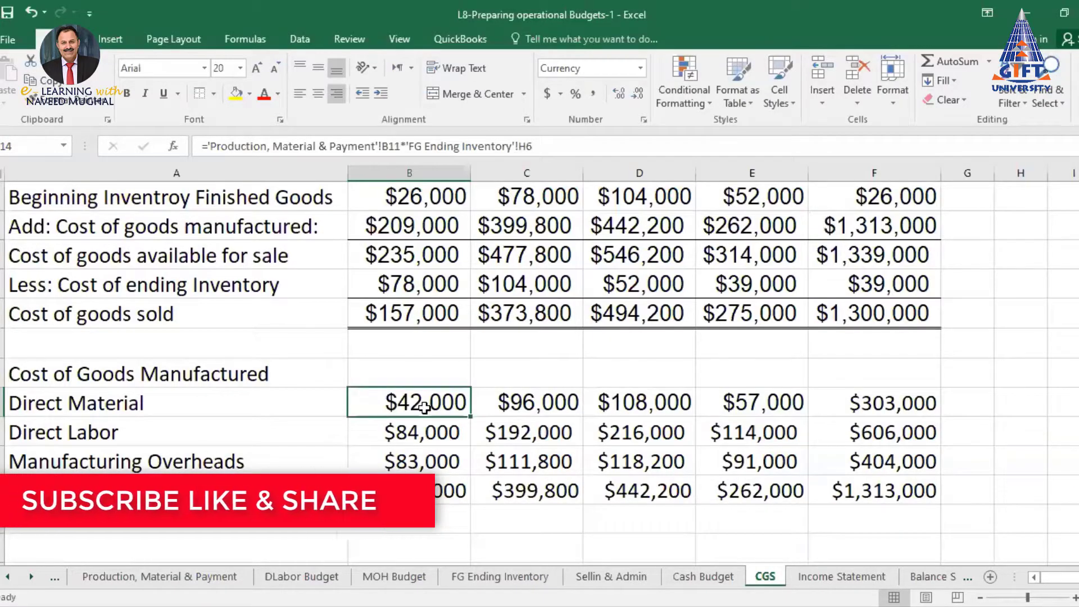
click(525, 148)
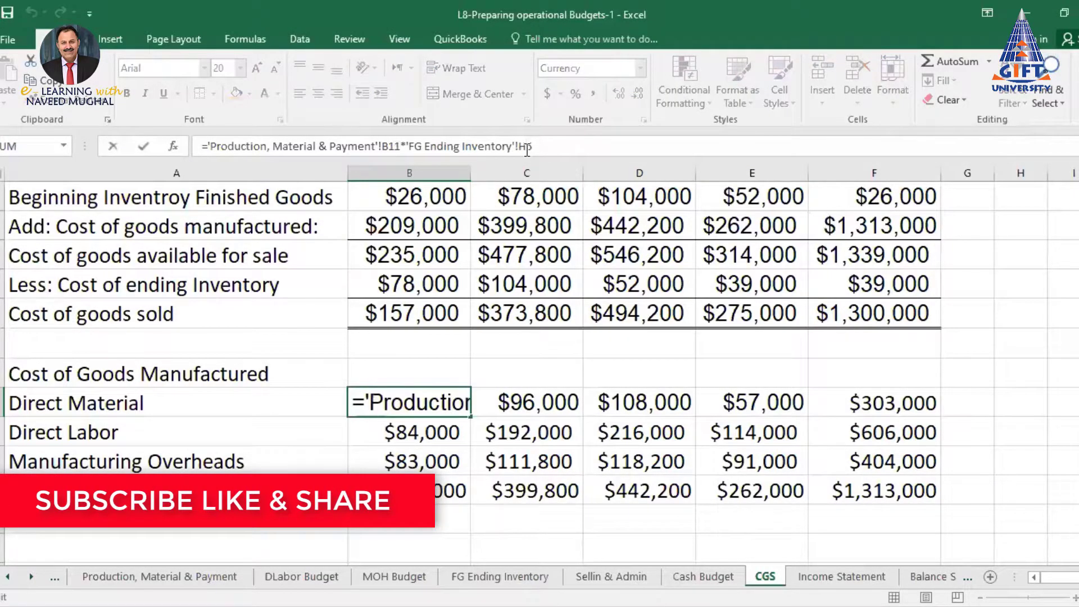
key(F4)
key(Return)
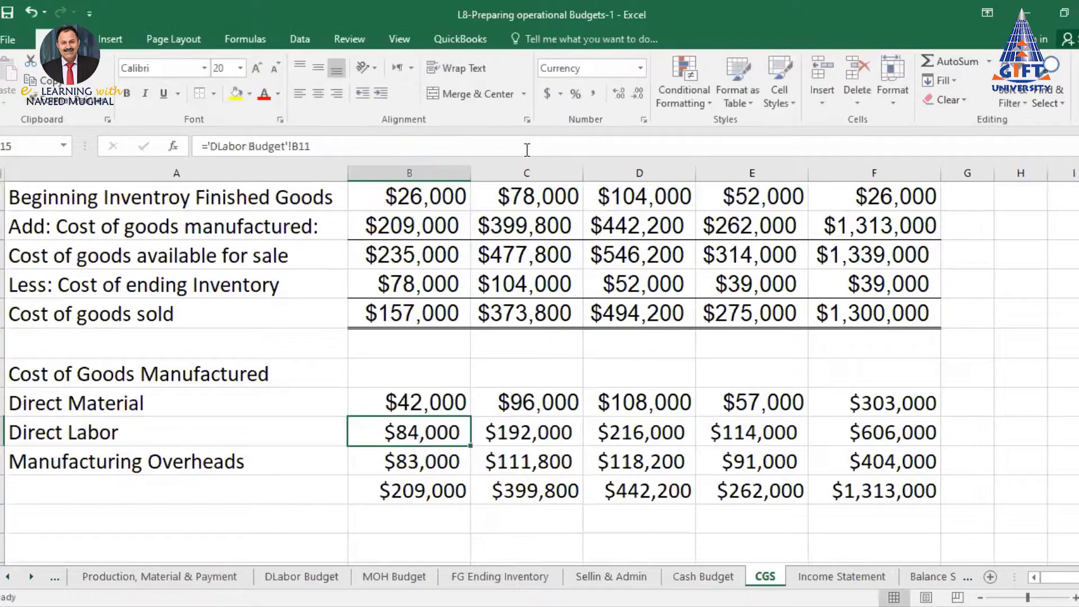
click(433, 400)
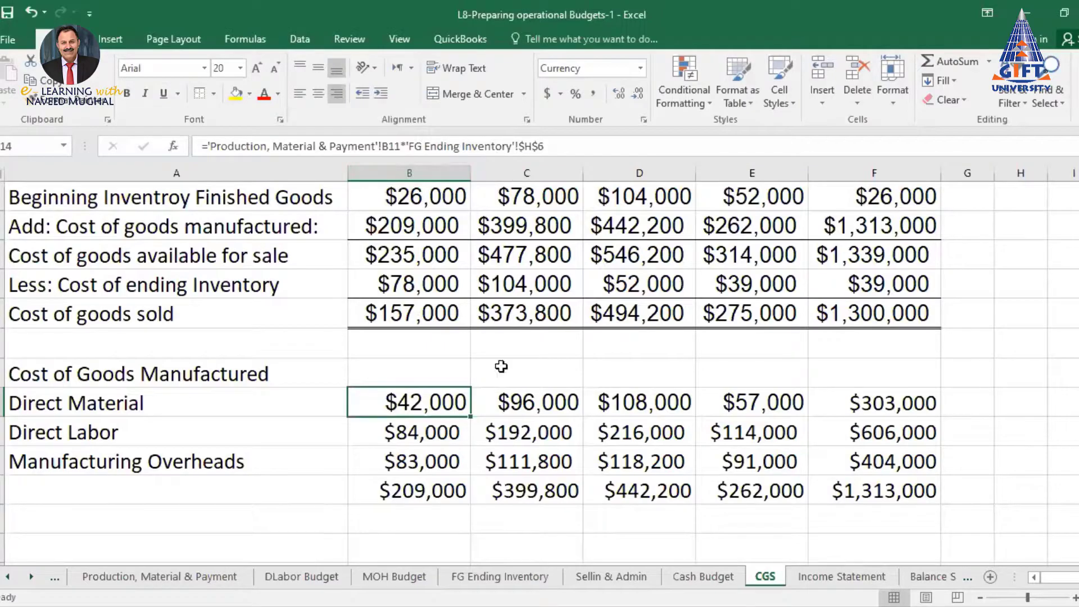
drag(470, 419, 774, 433)
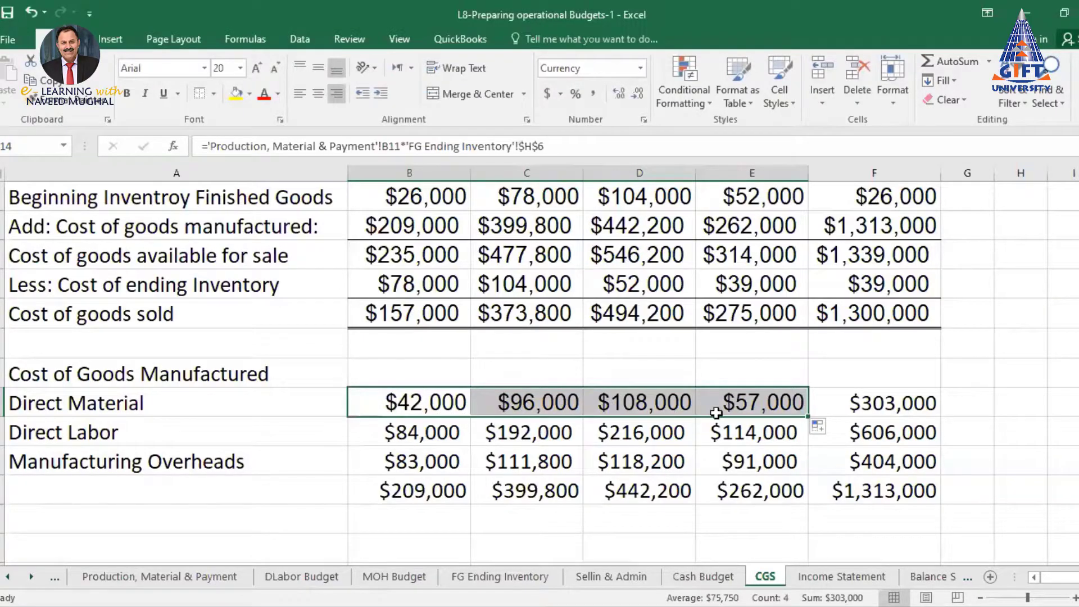
AutoSum the Direct Material yearly total to $303,000.
click(770, 405)
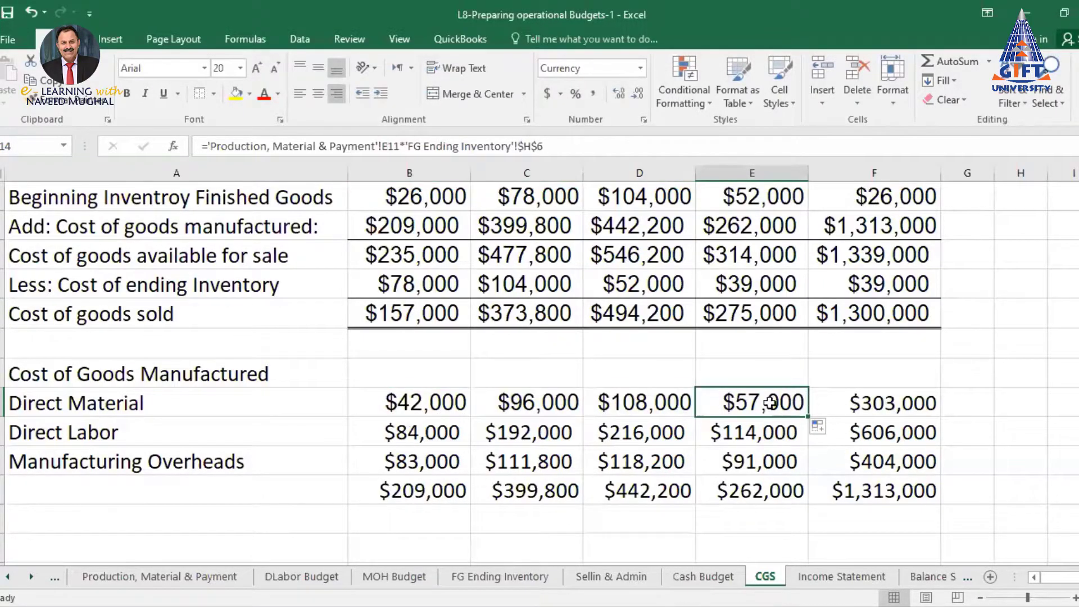
click(869, 403)
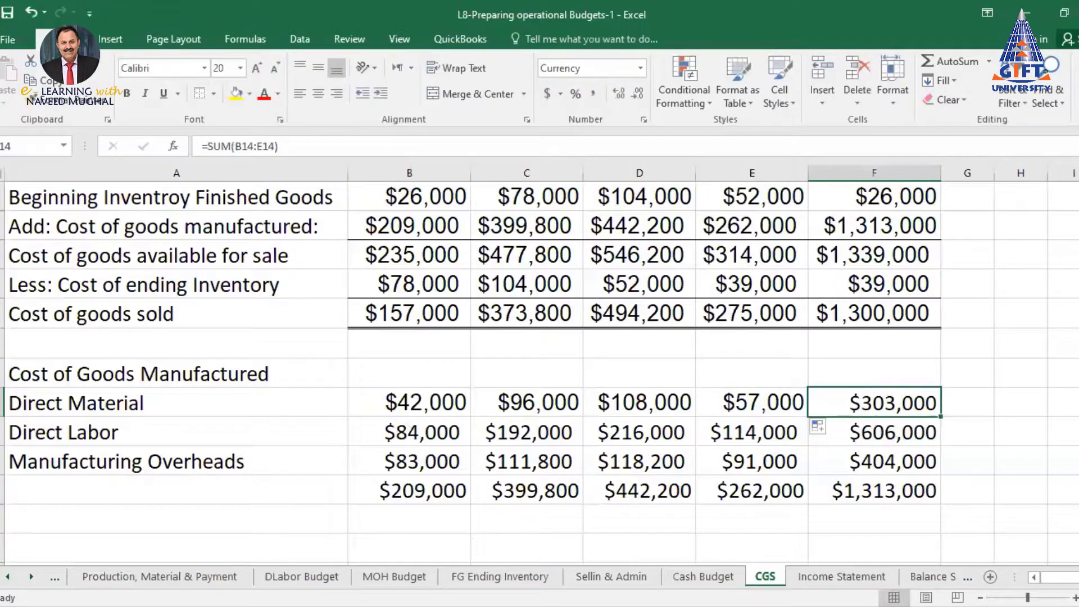
click(959, 59)
key(Return)
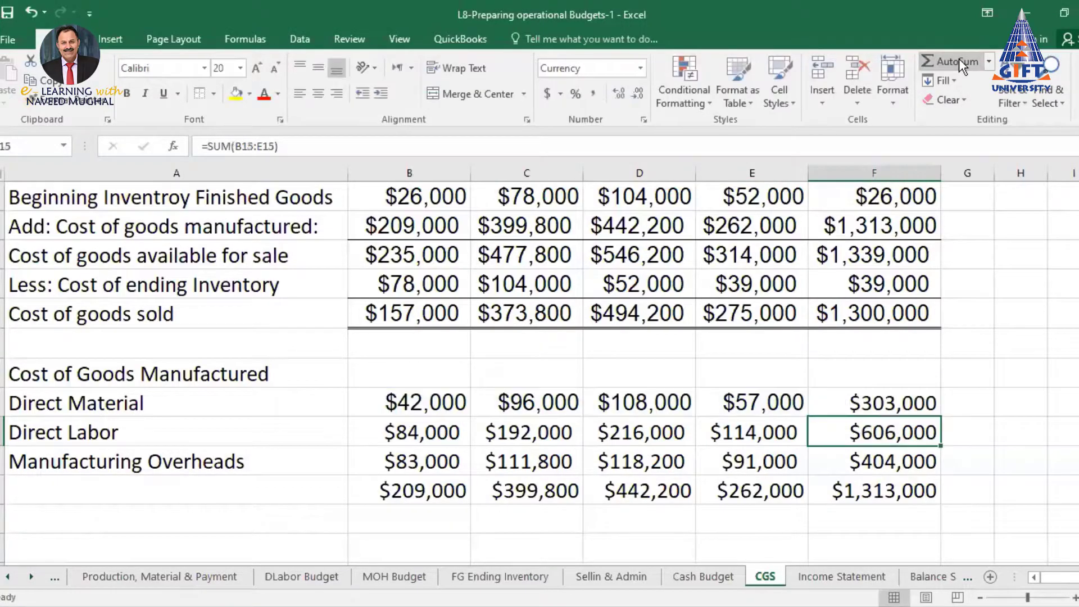
click(899, 404)
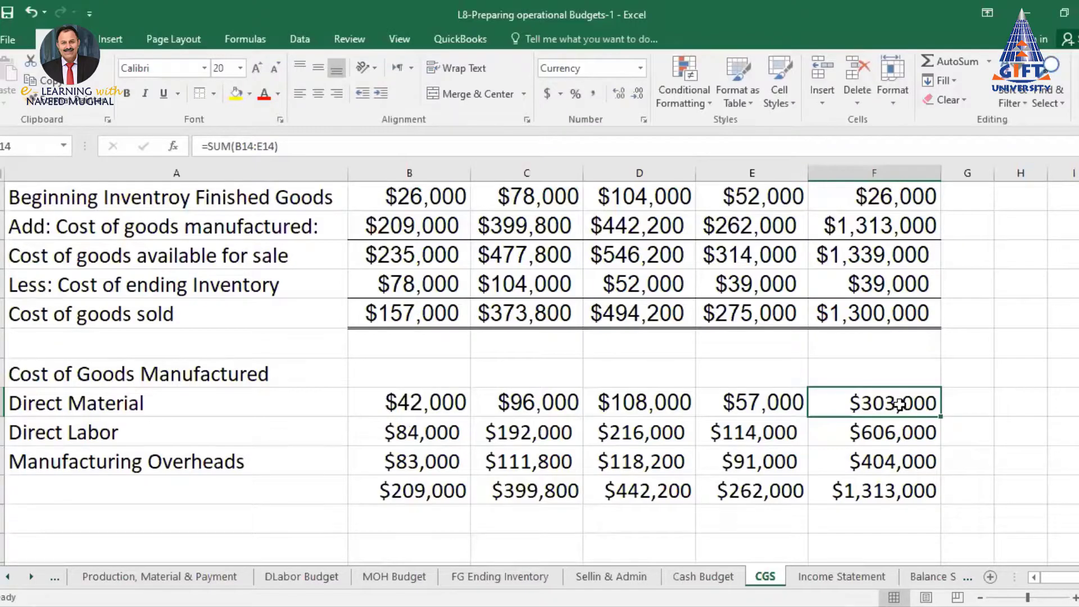
click(415, 437)
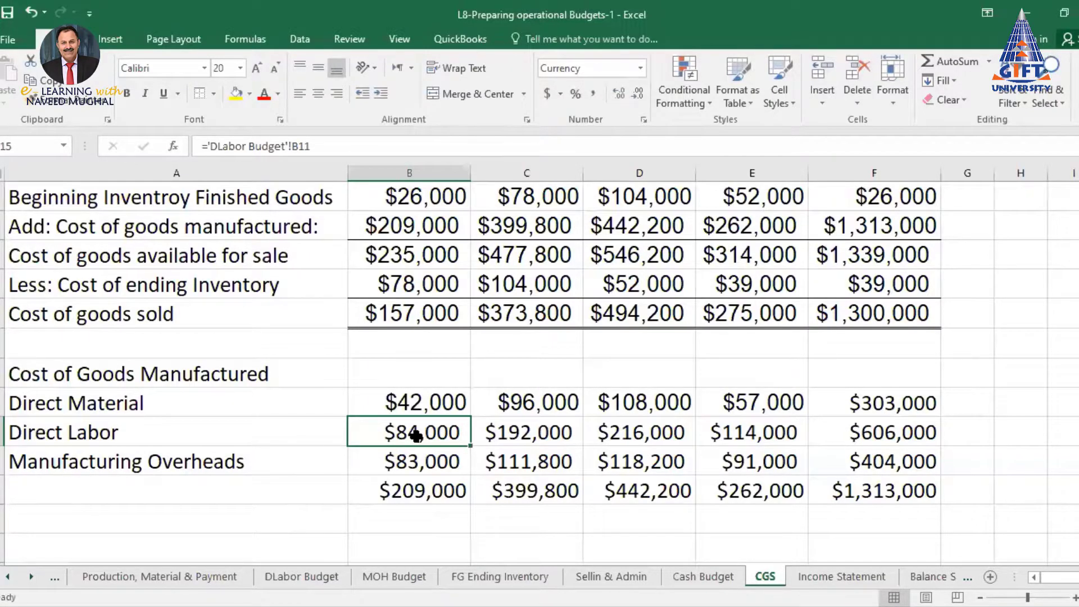
Enter quarter 1 Direct Labor as production units B11 times the FG Ending Inventory H7 labor cost.
double_click(415, 437)
key(Escape)
text(=)
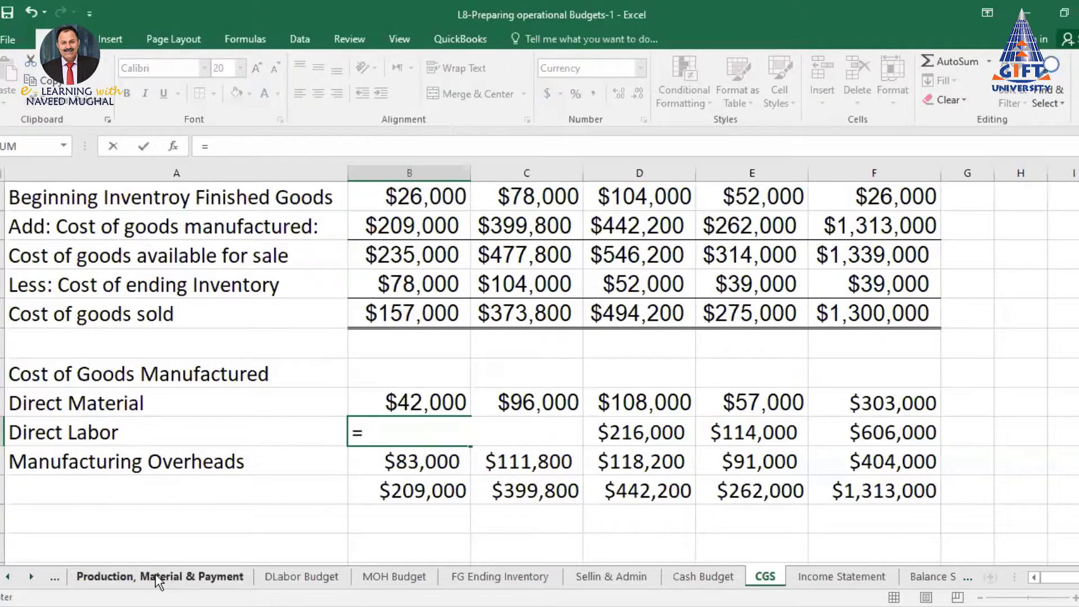
click(160, 576)
click(435, 385)
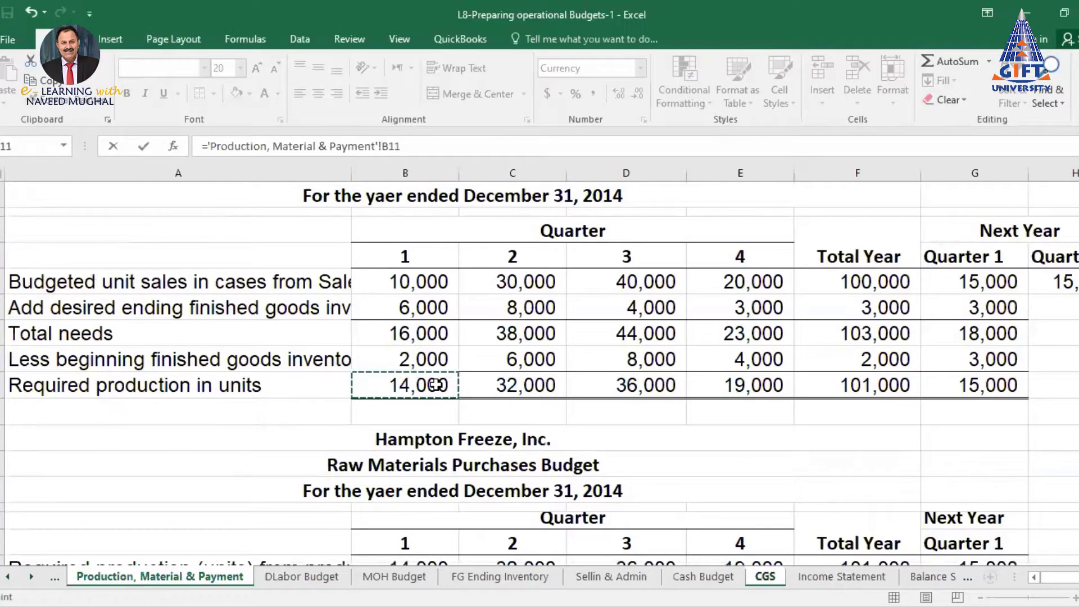
text(*)
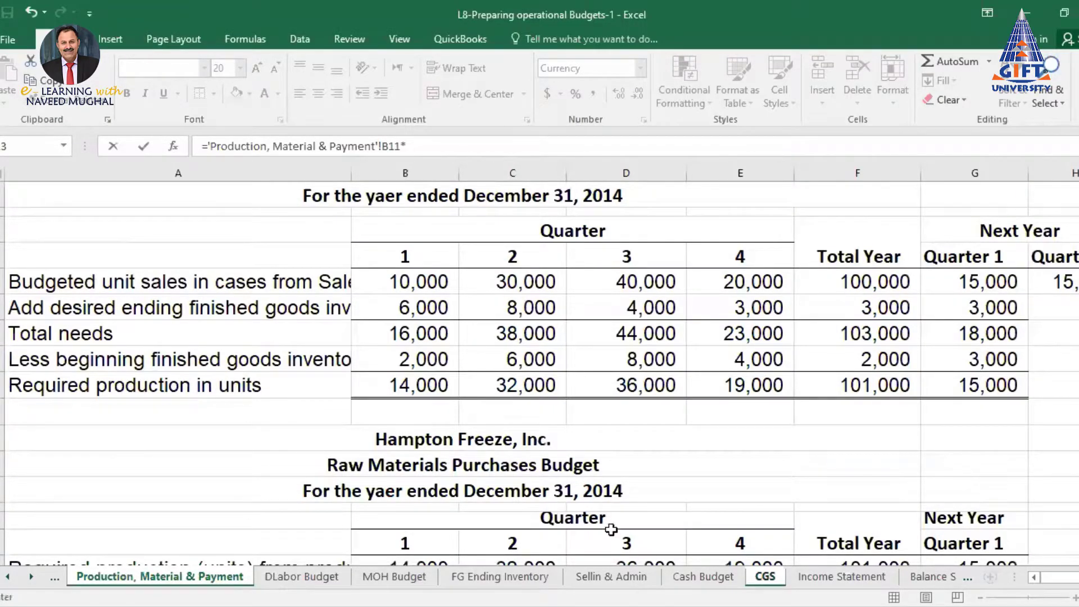
click(492, 576)
click(664, 283)
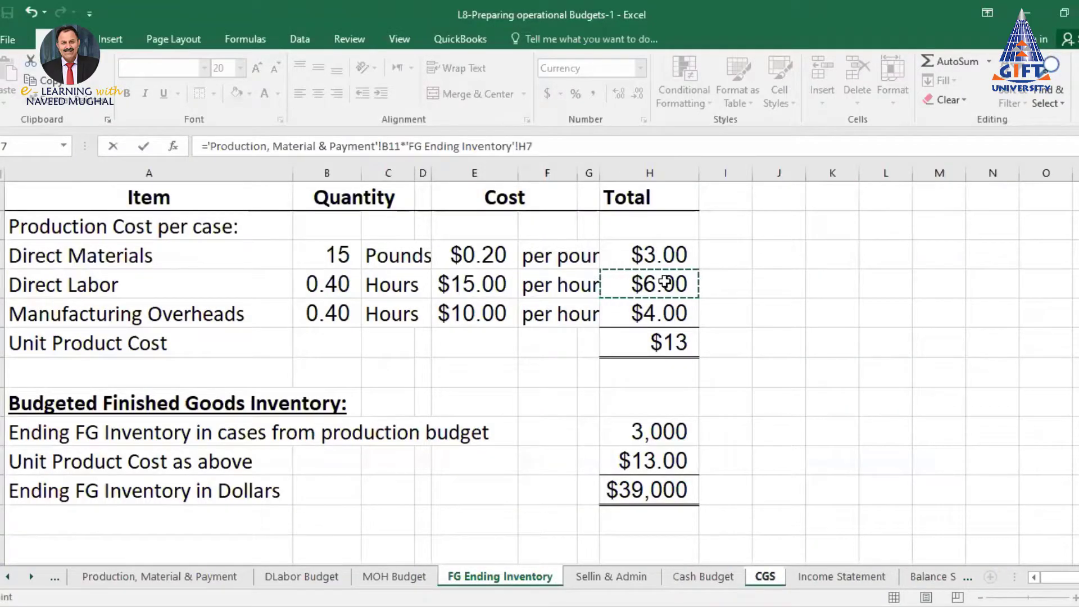
key(Return)
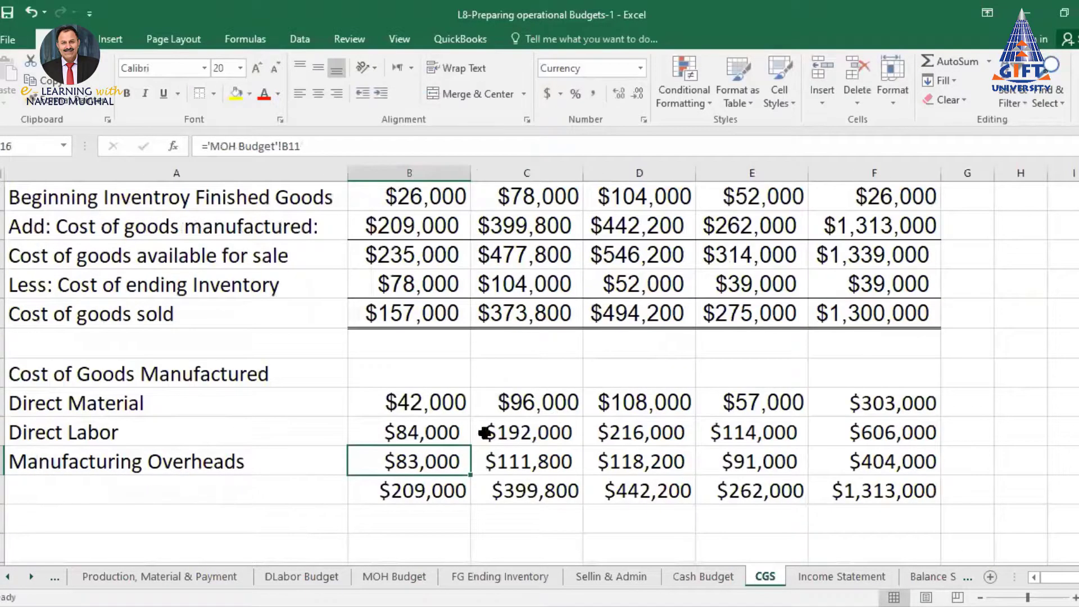
Make the labor cost reference $H$7 and copy Direct Labor across all four quarters.
click(434, 437)
click(527, 147)
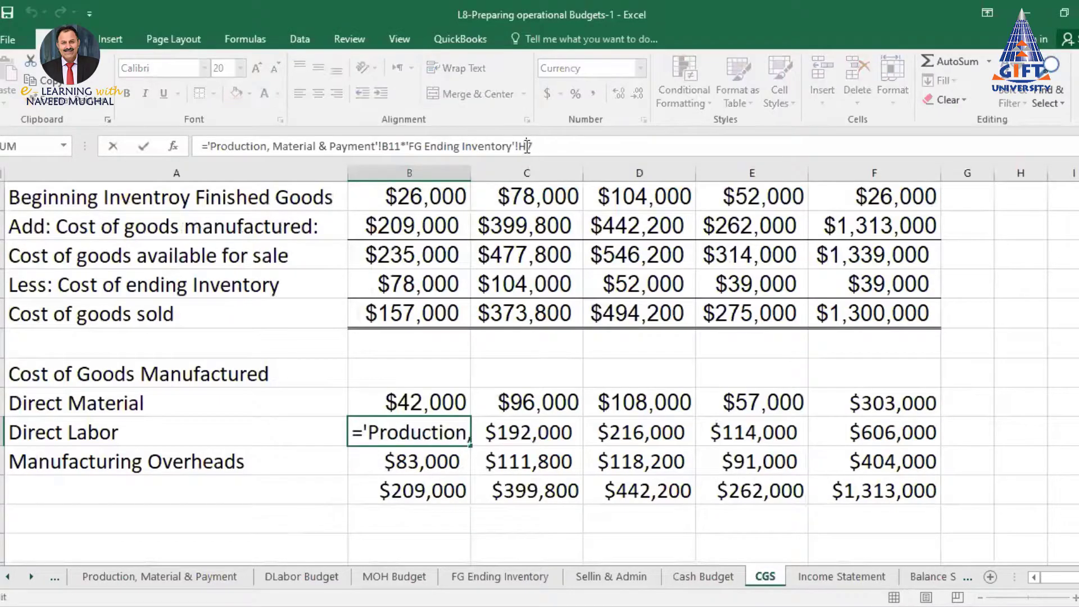
key(F4)
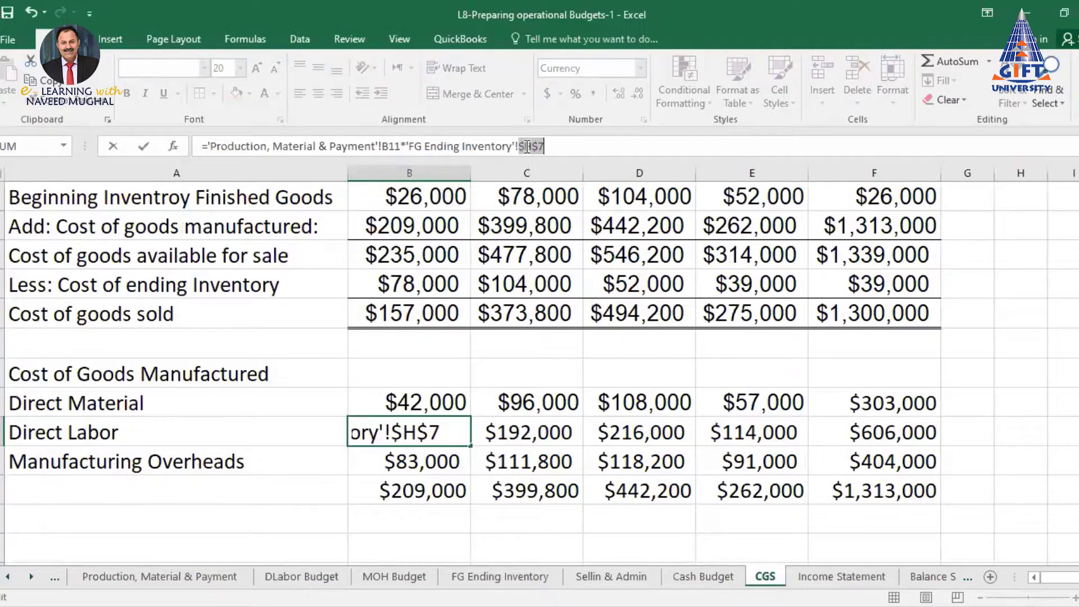
key(Return)
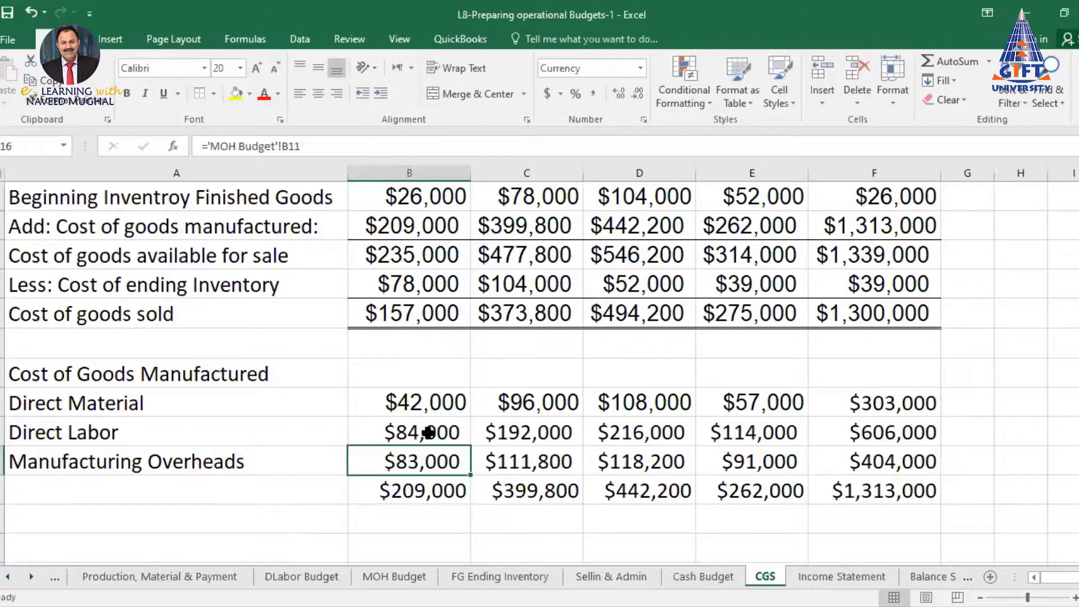
click(429, 432)
mouse_move(470, 447)
mouse_down()
mouse_move(771, 439)
mouse_move(783, 409)
mouse_up()
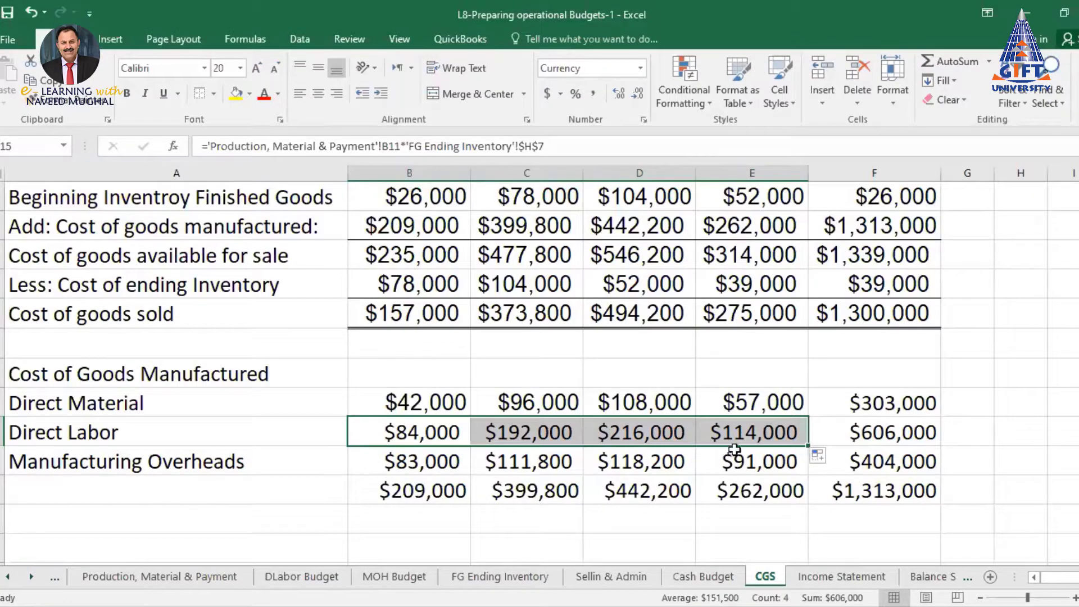
click(426, 462)
text(=)
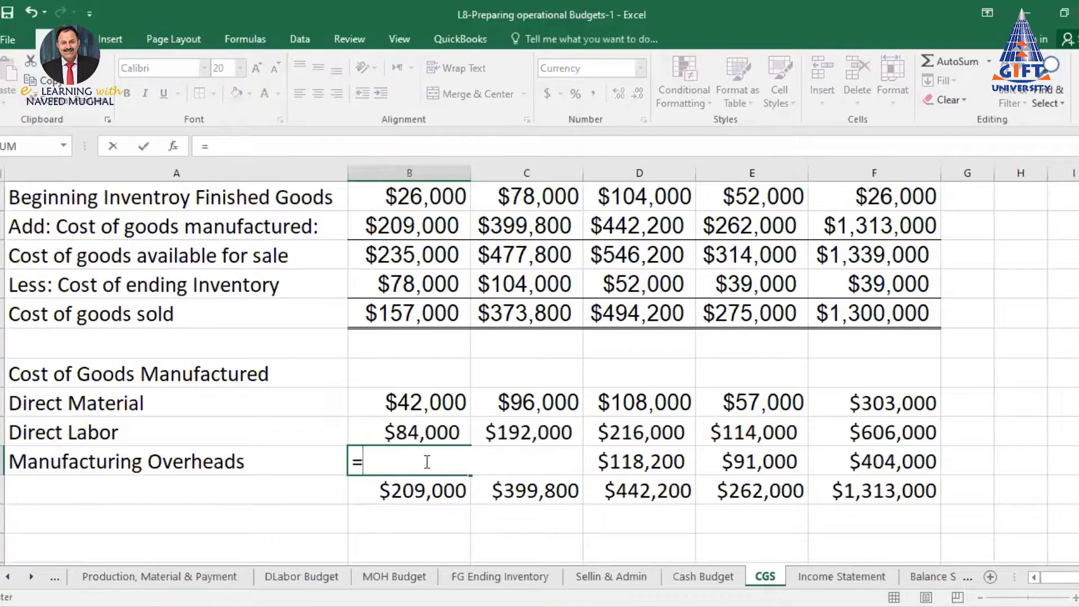
Link quarter 1 Manufacturing Overheads to the MOH Budget total and copy it across all quarters.
click(391, 584)
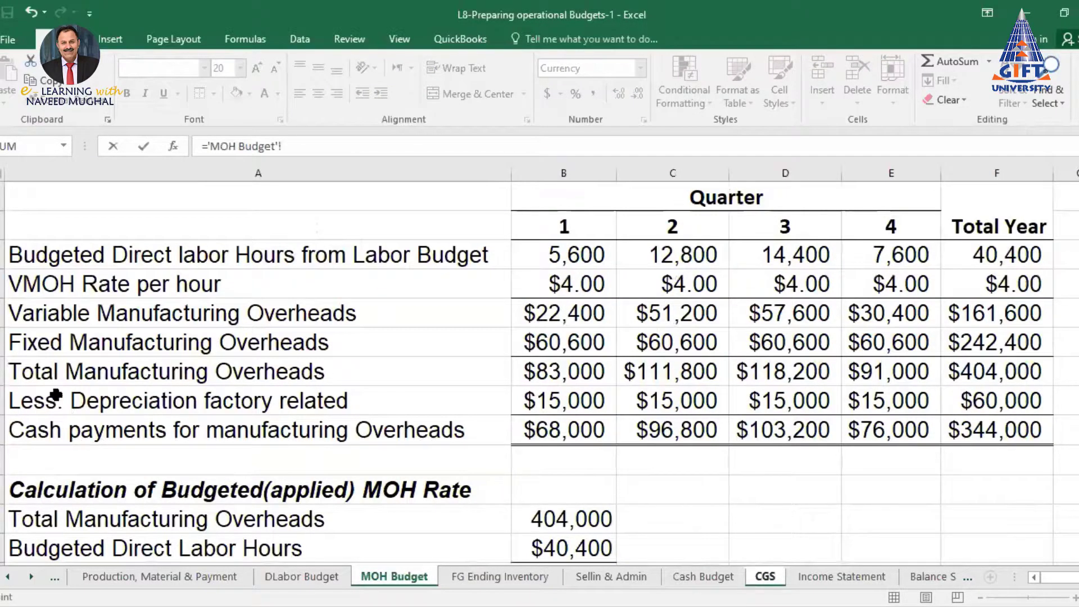
click(557, 374)
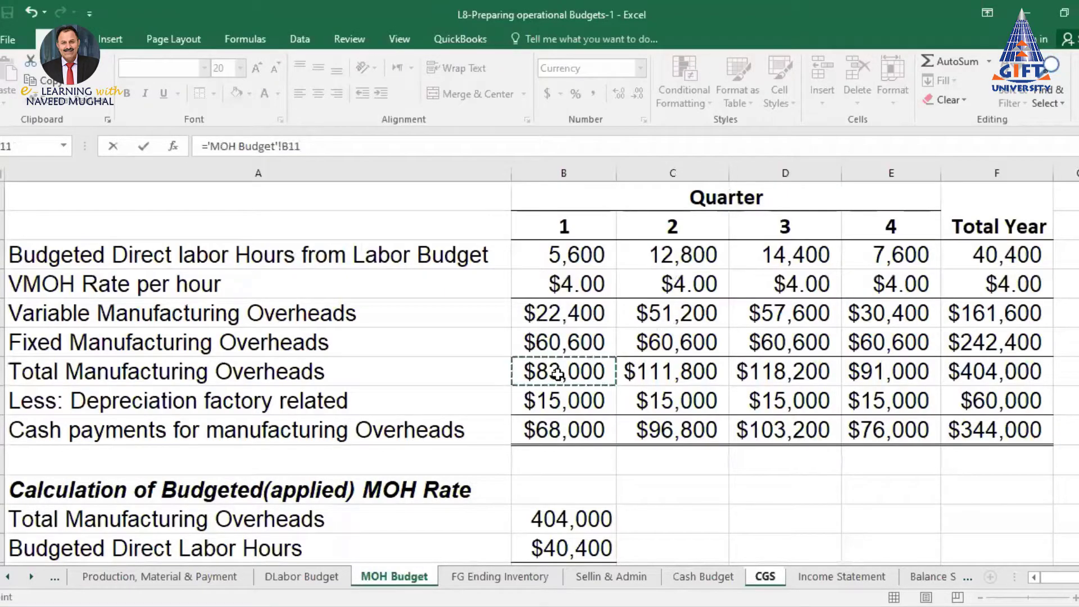
key(Return)
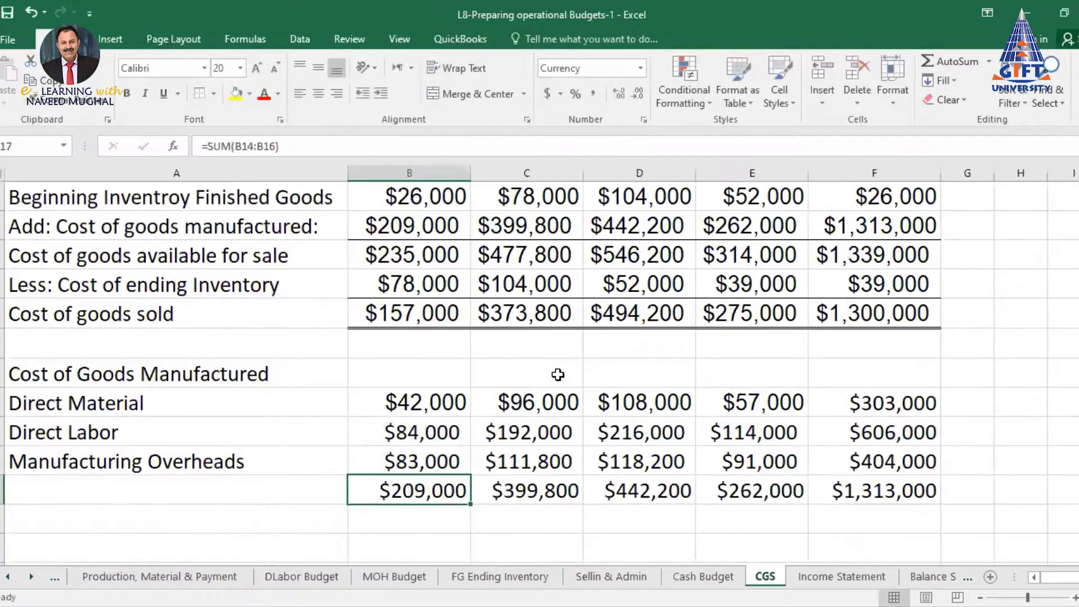
key(Up)
drag(471, 475, 794, 482)
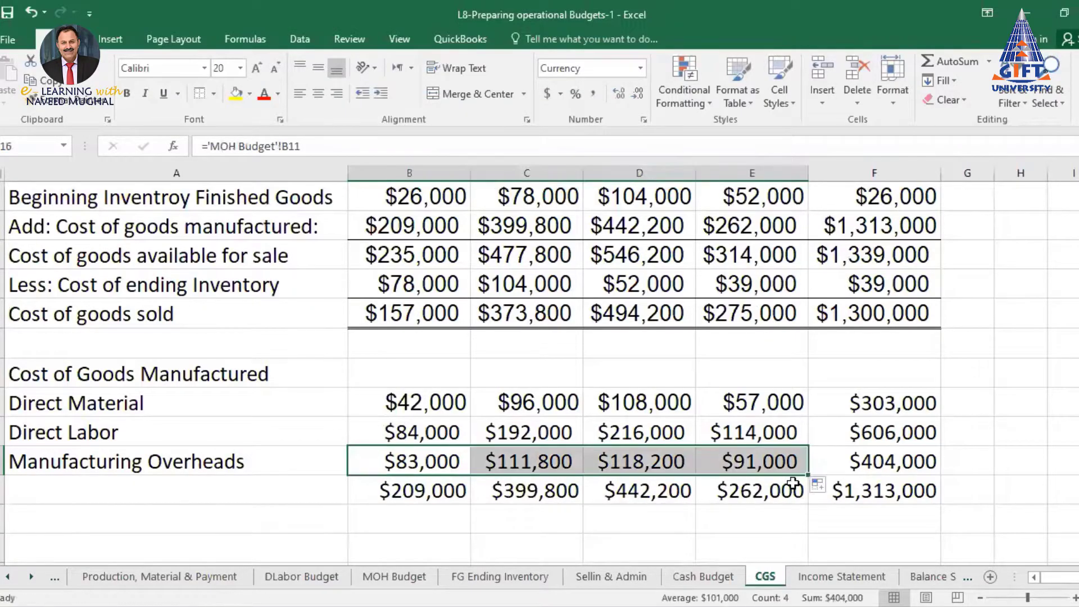
click(871, 460)
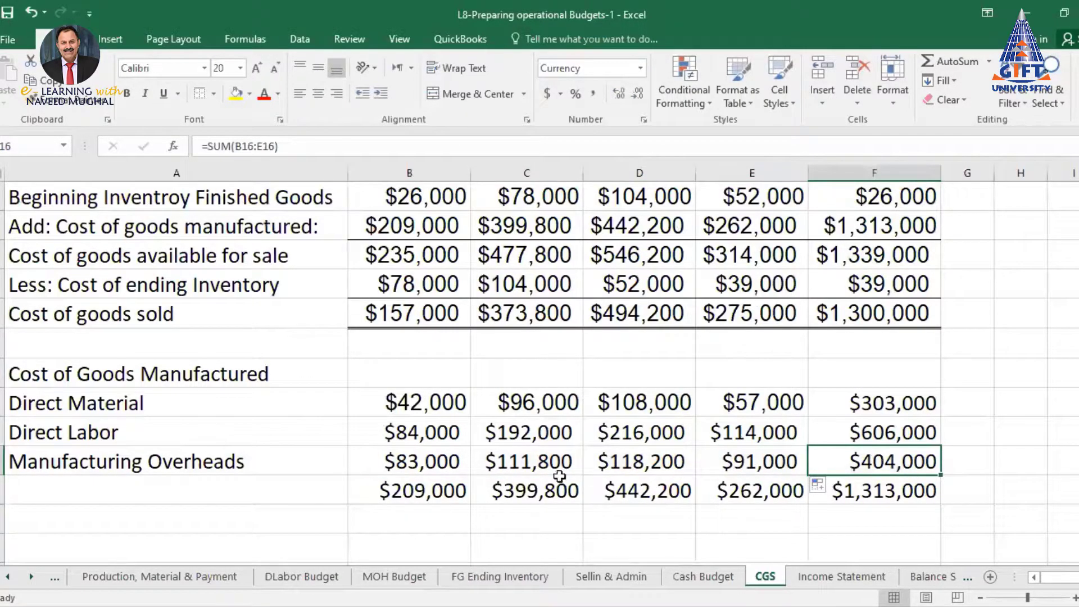
AutoSum quarter 1 material, labor and overheads into $209,000 cost of goods manufactured.
click(425, 492)
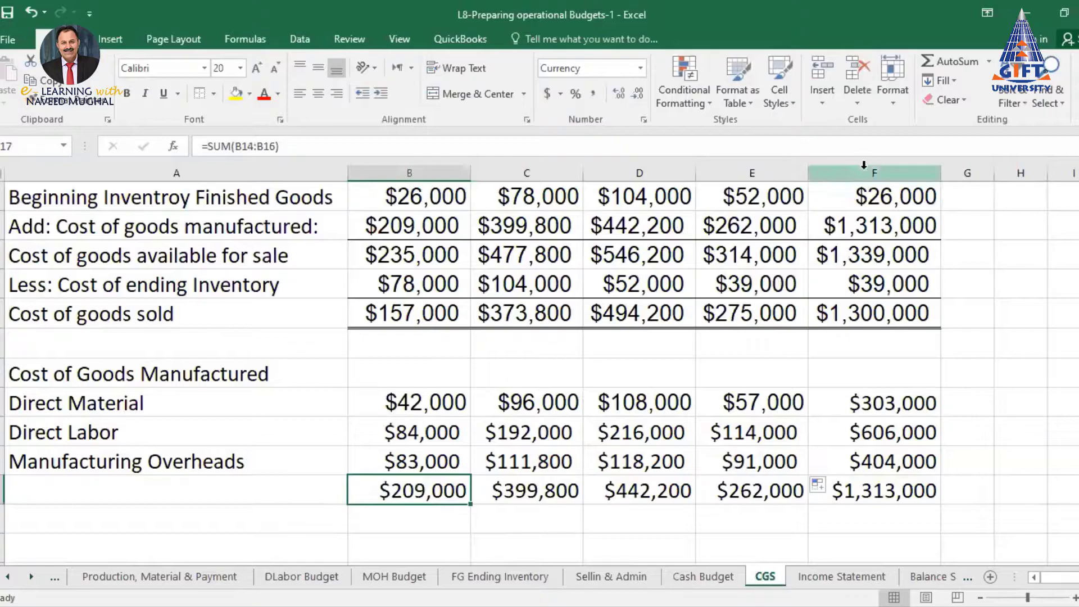
click(944, 63)
key(Return)
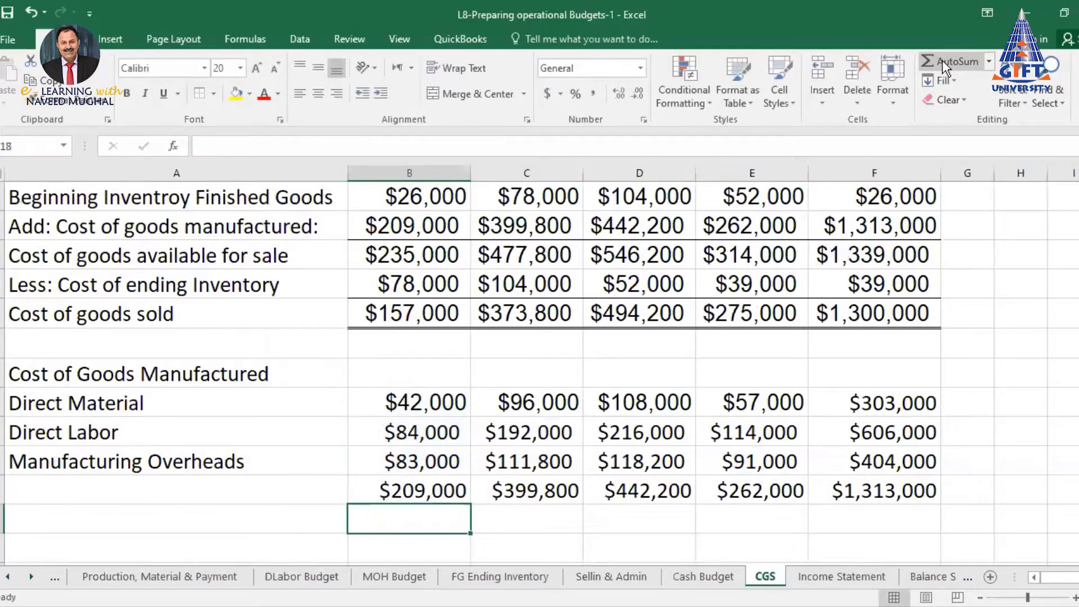
click(451, 491)
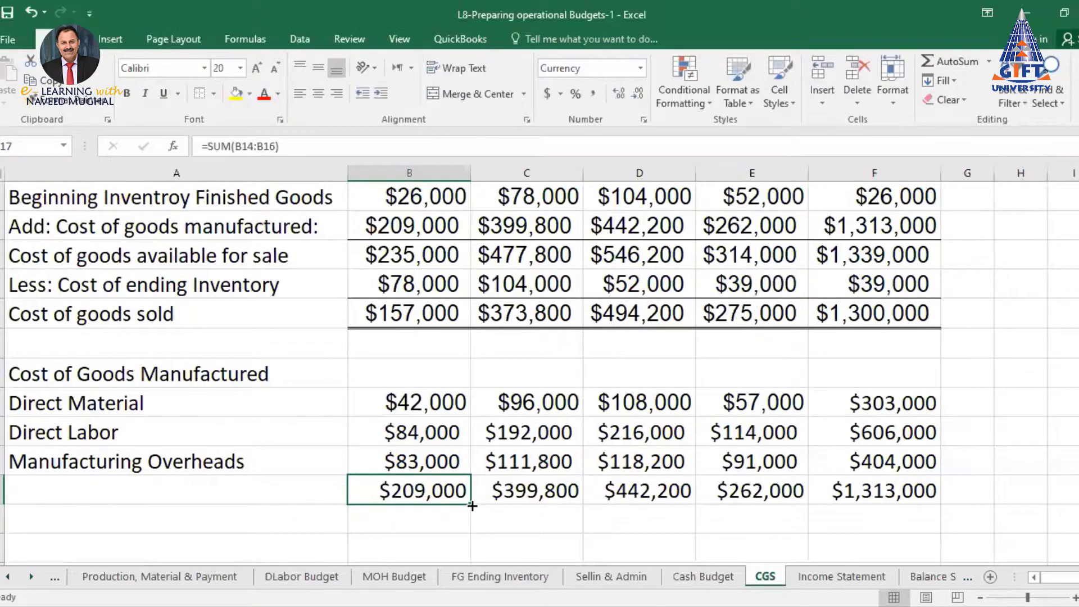
Fill the cost of goods manufactured total across quarters 2–4.
drag(472, 506, 800, 509)
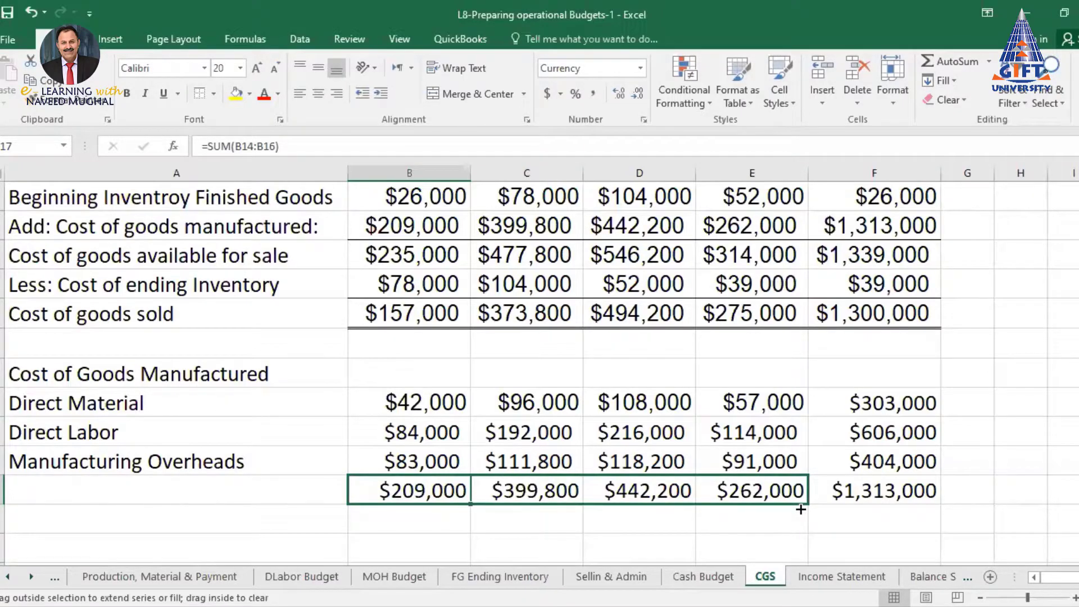
drag(801, 509, 799, 507)
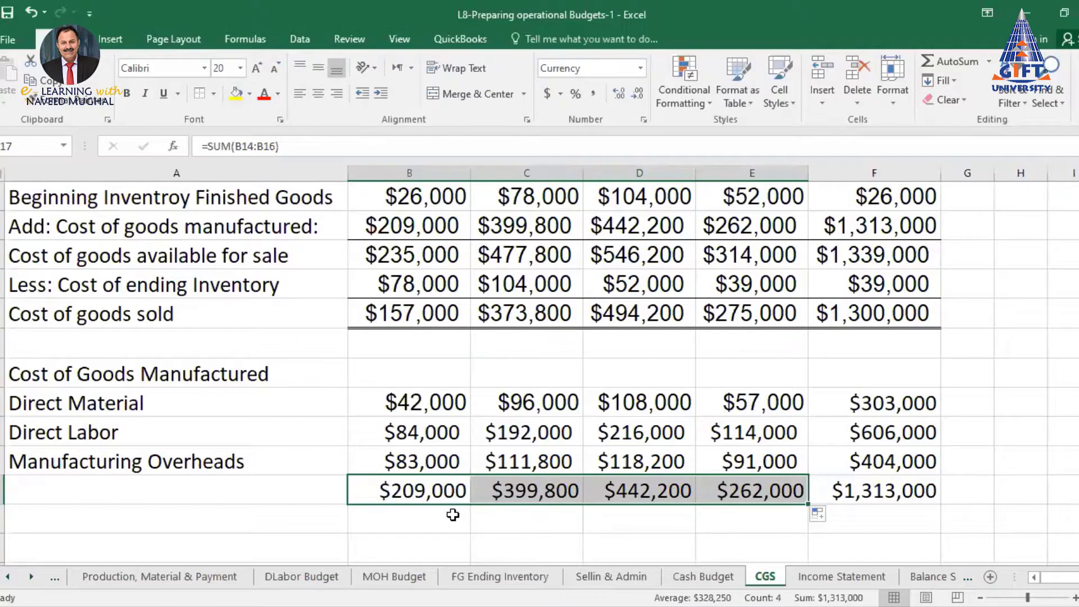
scroll(449, 514, up, 2)
Link 'Add: Cost of goods manufactured' to the B17 totals ($209,000 onward) across all quarters.
click(409, 549)
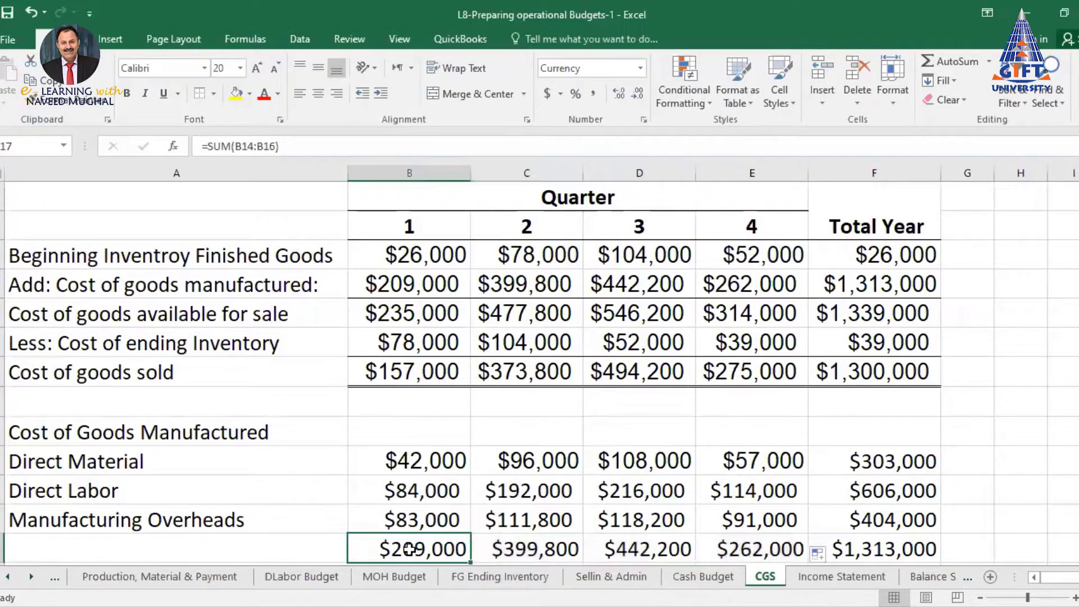
click(384, 288)
text(=)
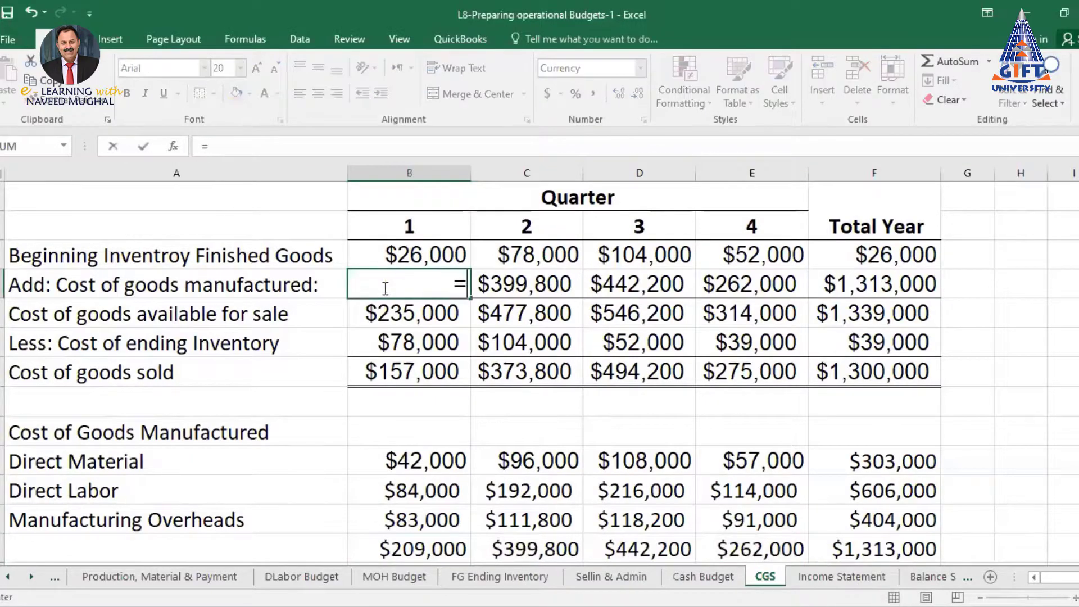
click(445, 550)
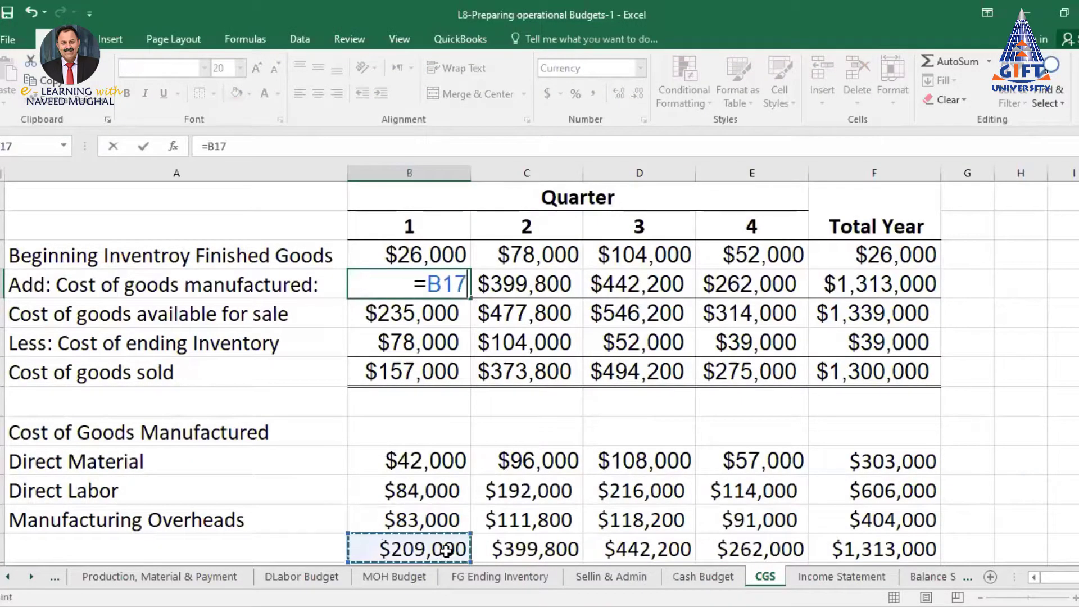
key(Return)
click(433, 284)
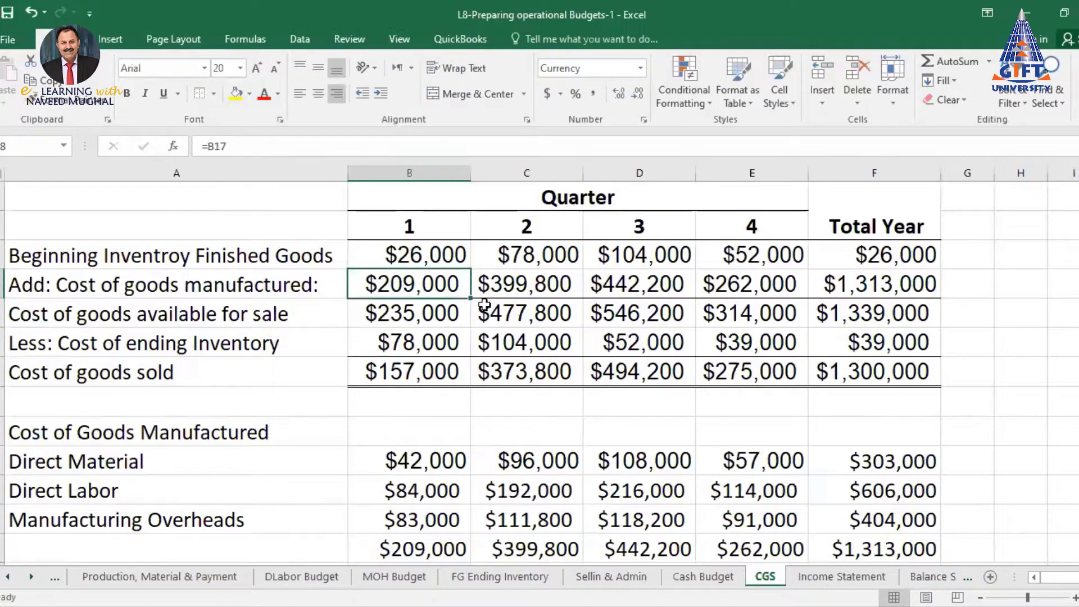
drag(470, 298, 778, 324)
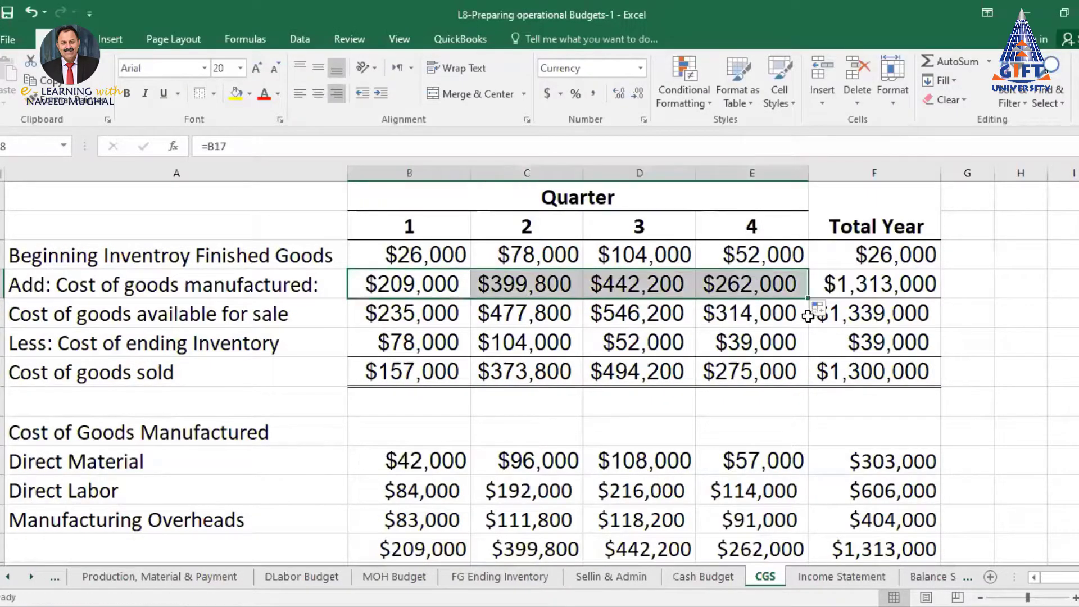
click(458, 248)
click(424, 313)
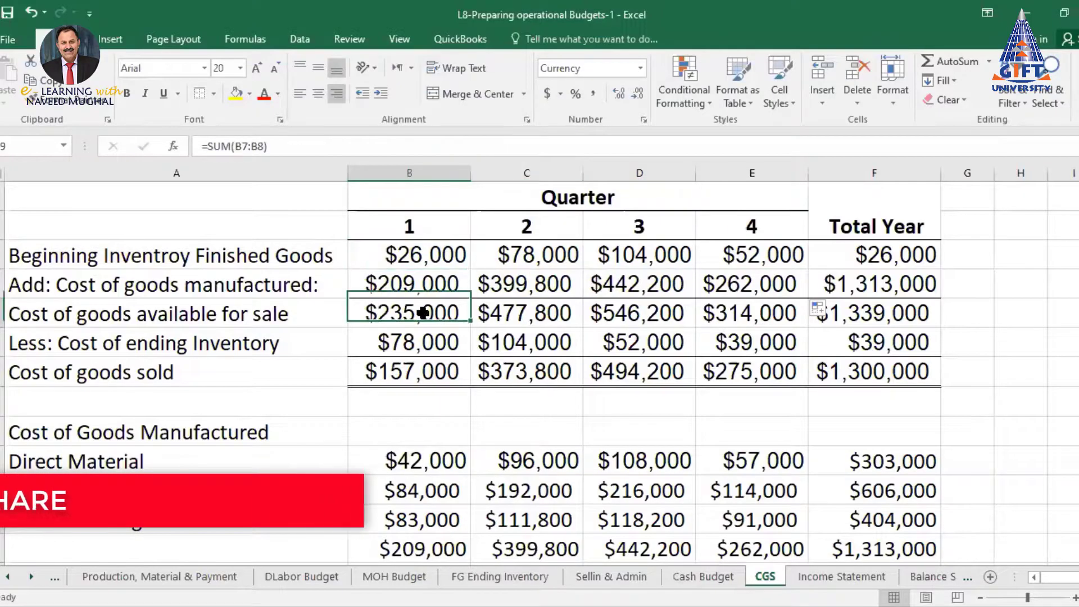
Sum quarter 1 beginning inventory and goods manufactured into $235,000 goods available for sale.
click(950, 63)
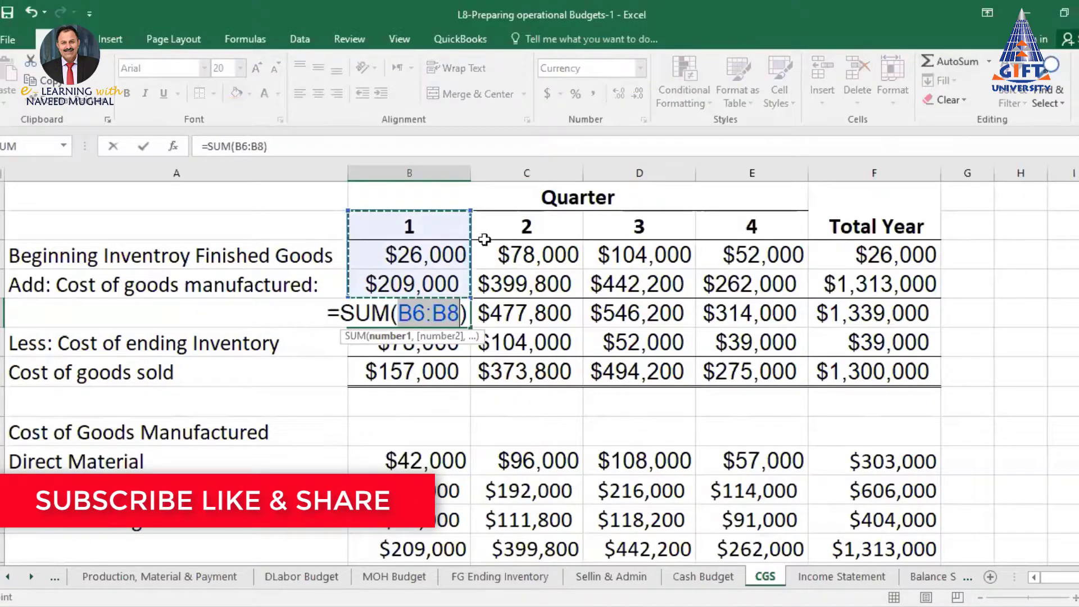
click(425, 267)
drag(425, 268, 420, 285)
key(Return)
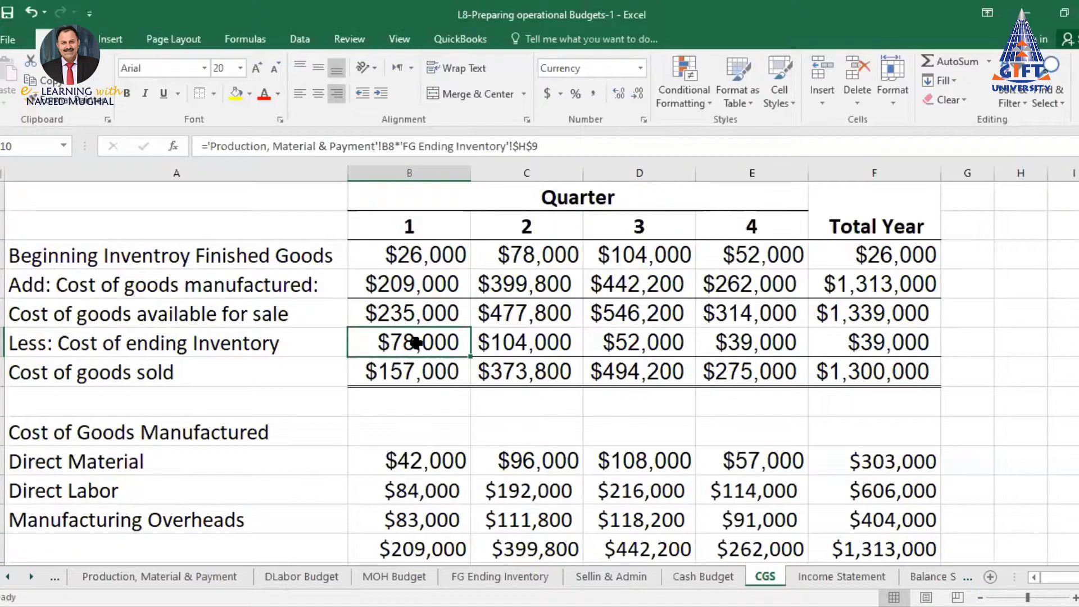
text(=)
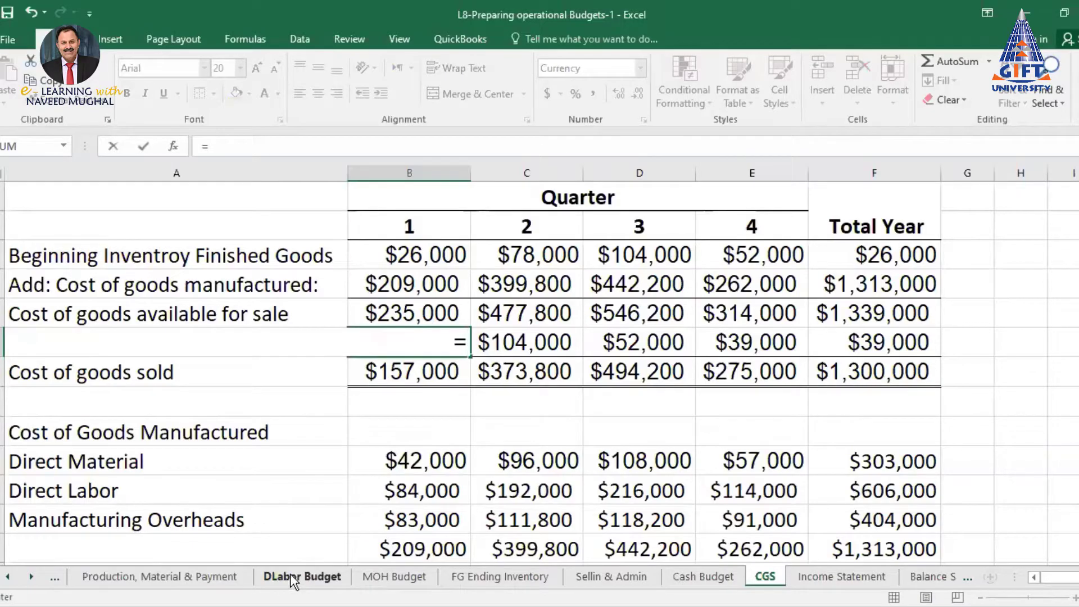
Set quarter 1 ending inventory to 6,000 units times the absolute $13 unit cost, giving $78,000.
click(149, 577)
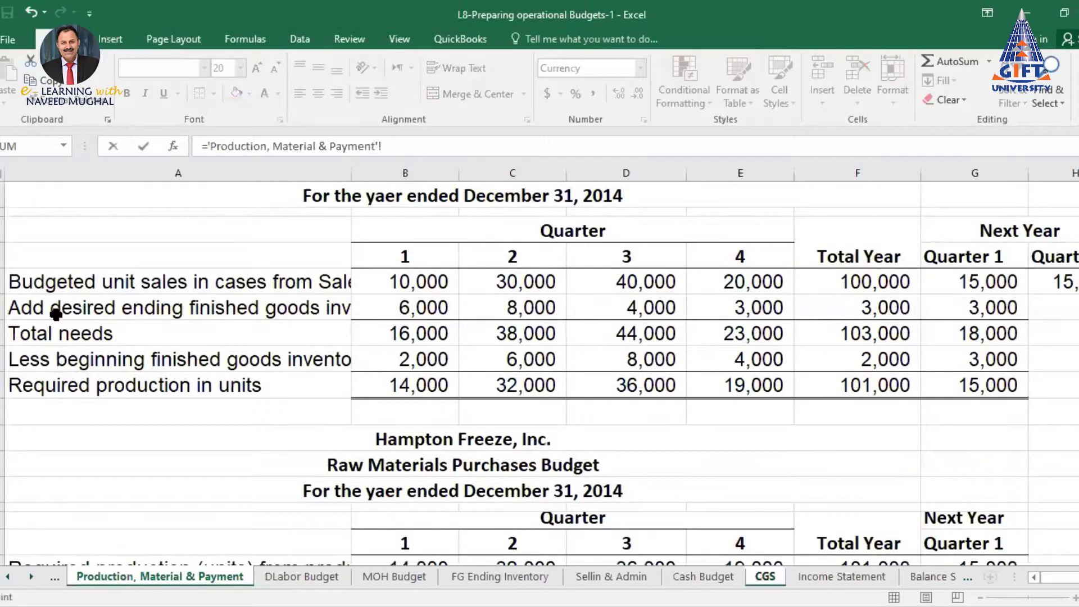
click(431, 308)
text(*)
click(511, 578)
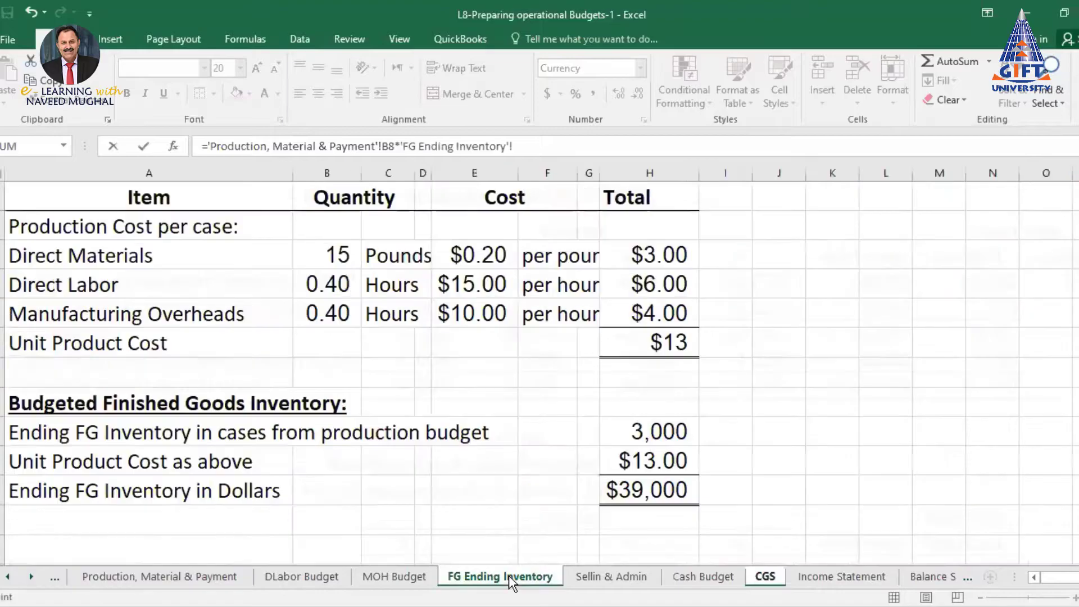
click(671, 342)
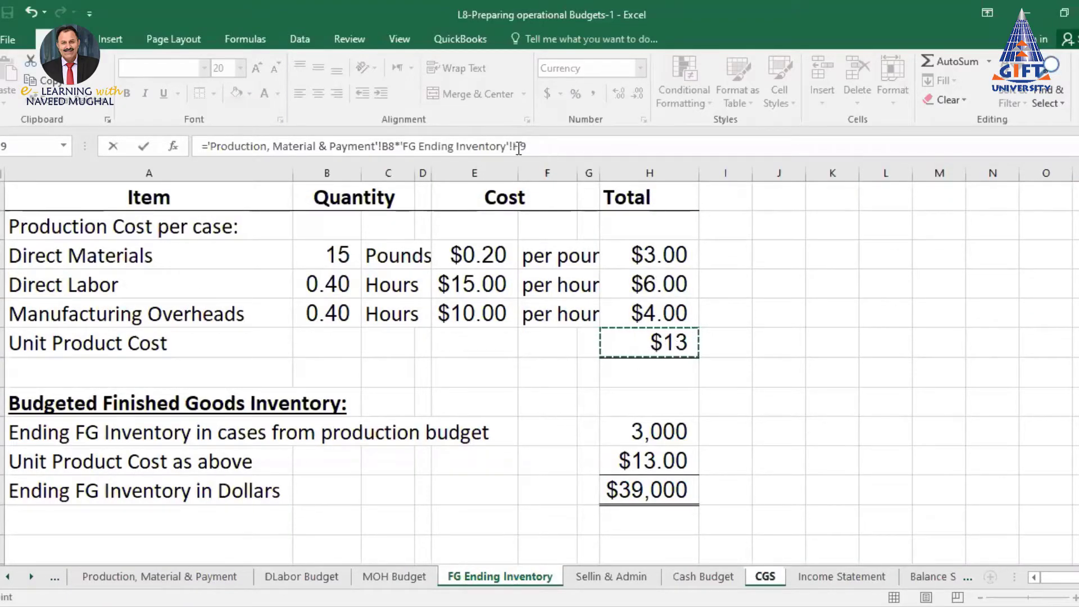
key(Return)
key(F4)
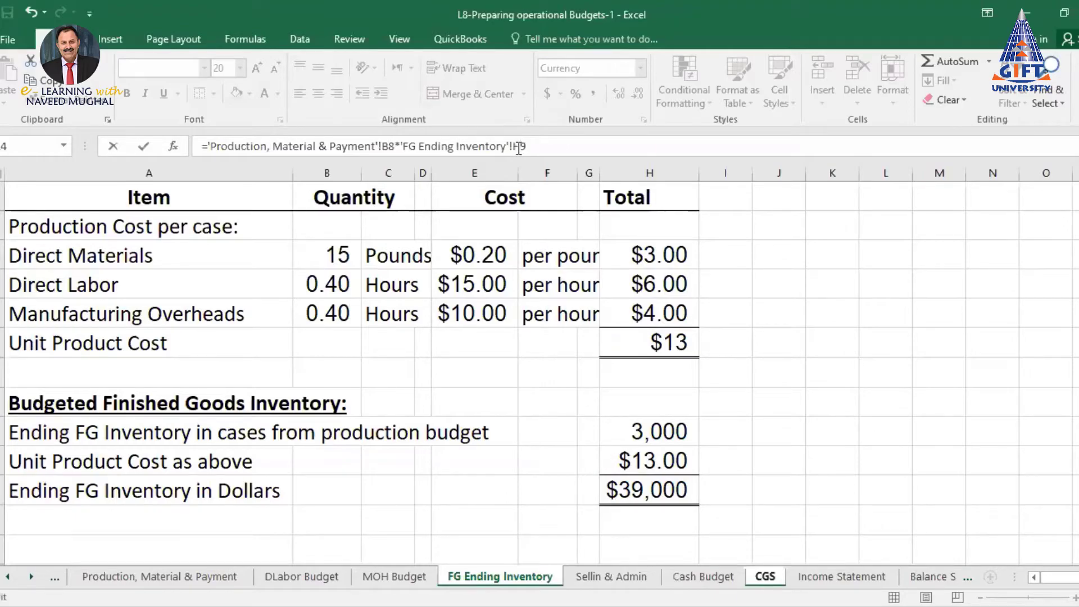
key(Return)
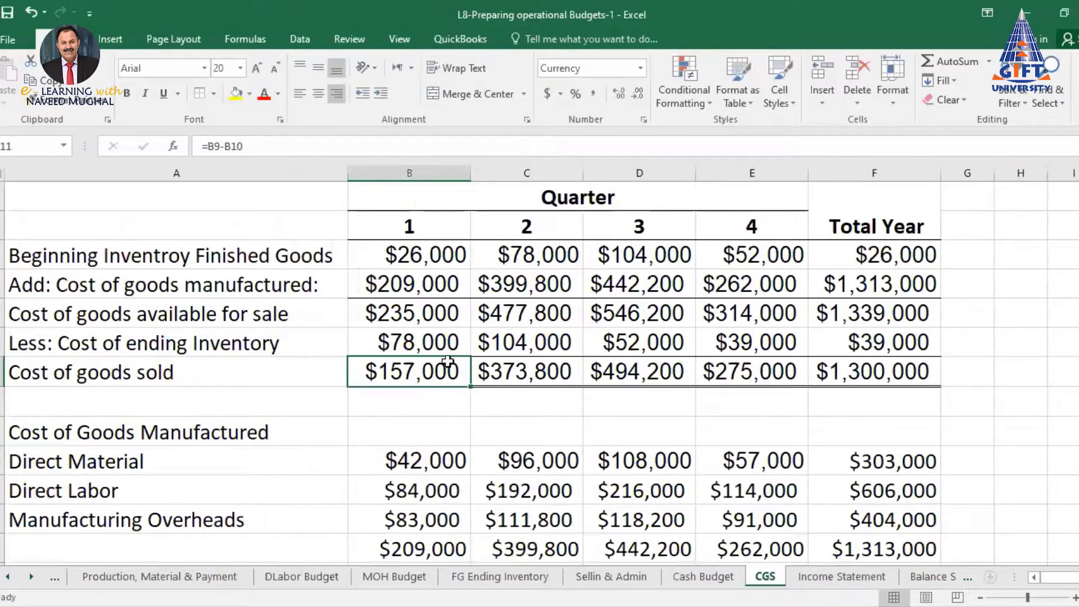
click(427, 341)
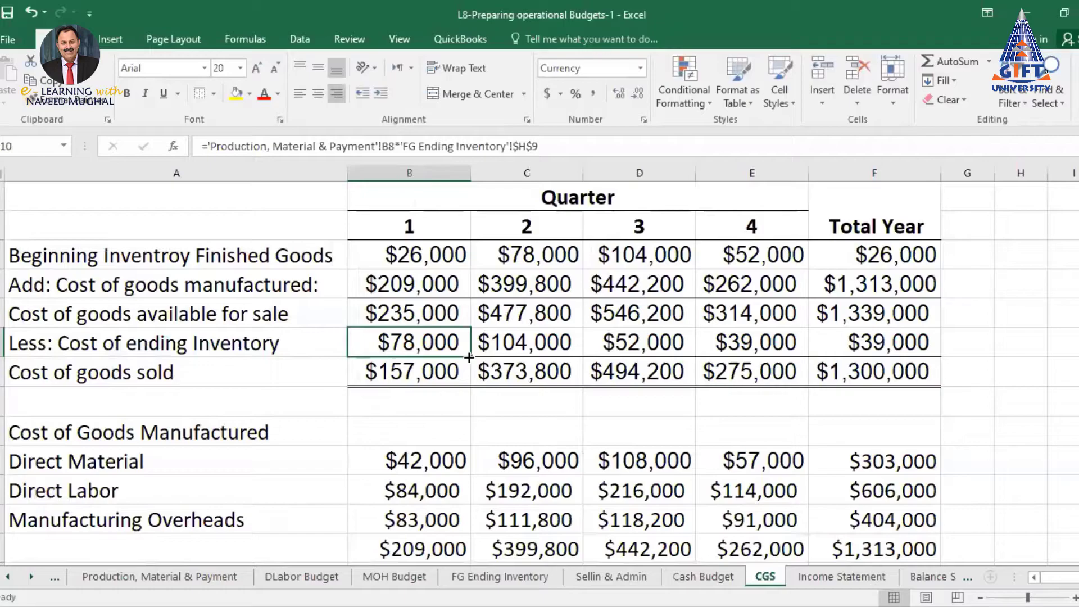
Copy the ending inventory formula across the quarters and review the cross-sheet formulas.
drag(469, 358, 793, 349)
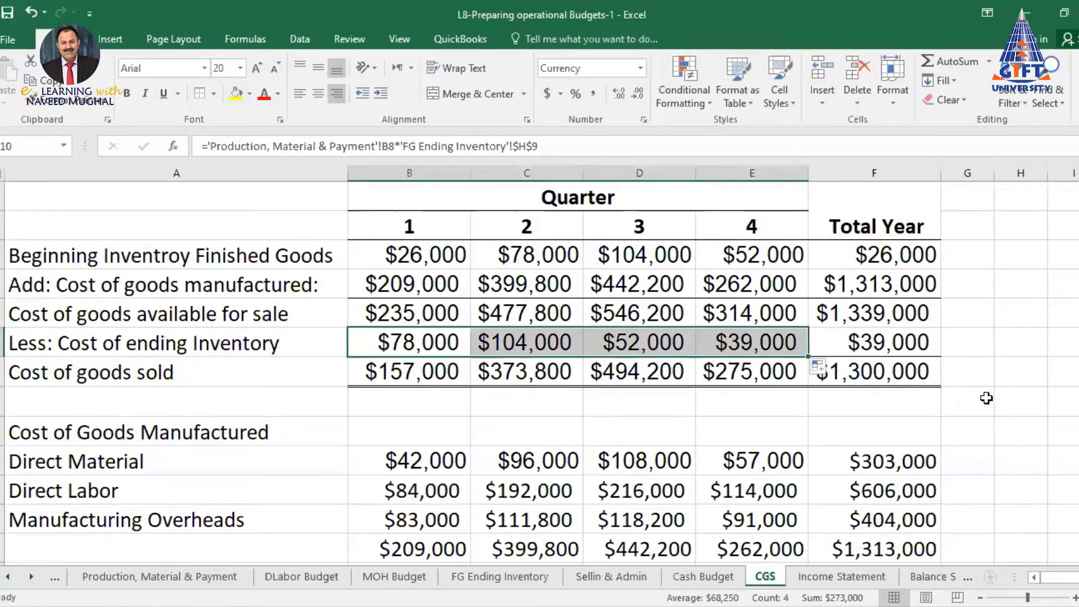
click(877, 340)
click(422, 374)
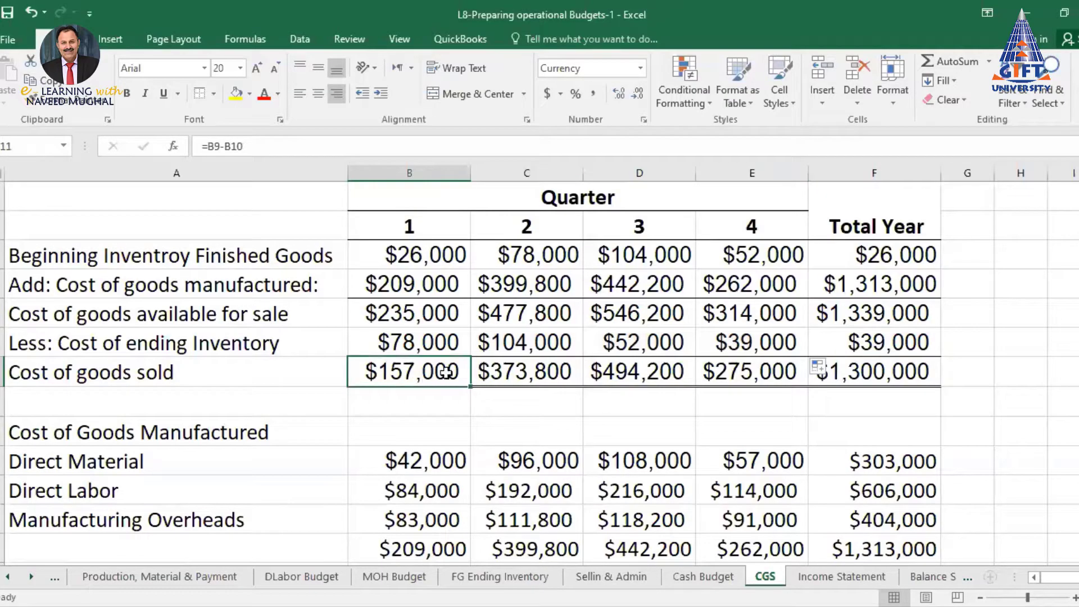
click(413, 314)
click(414, 344)
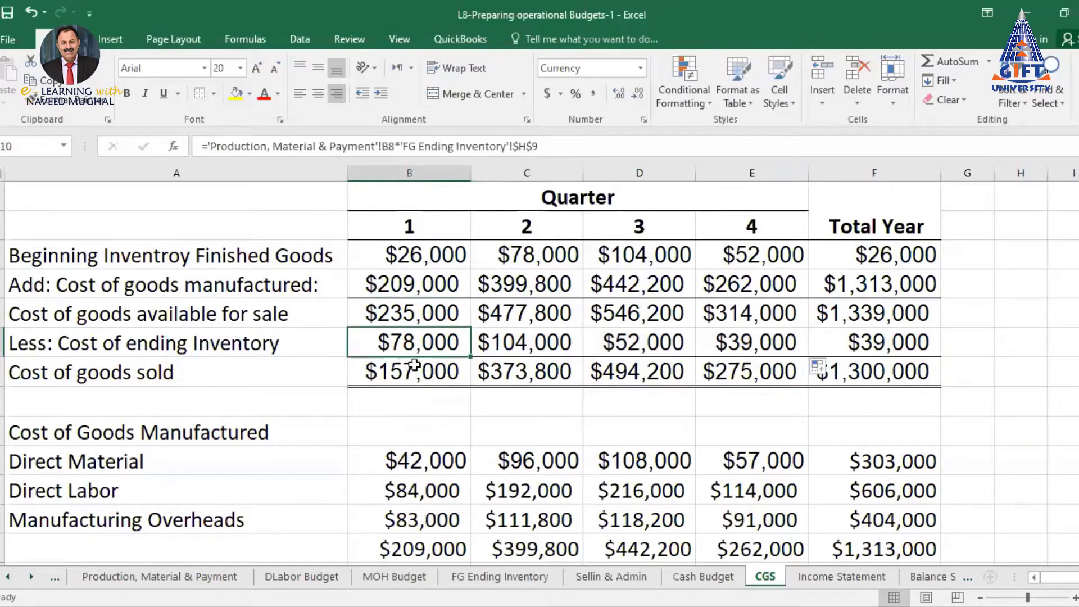
Enter =B9-B10 in B11 for quarter 1 cost of goods sold ($157,000).
click(414, 365)
text(=)
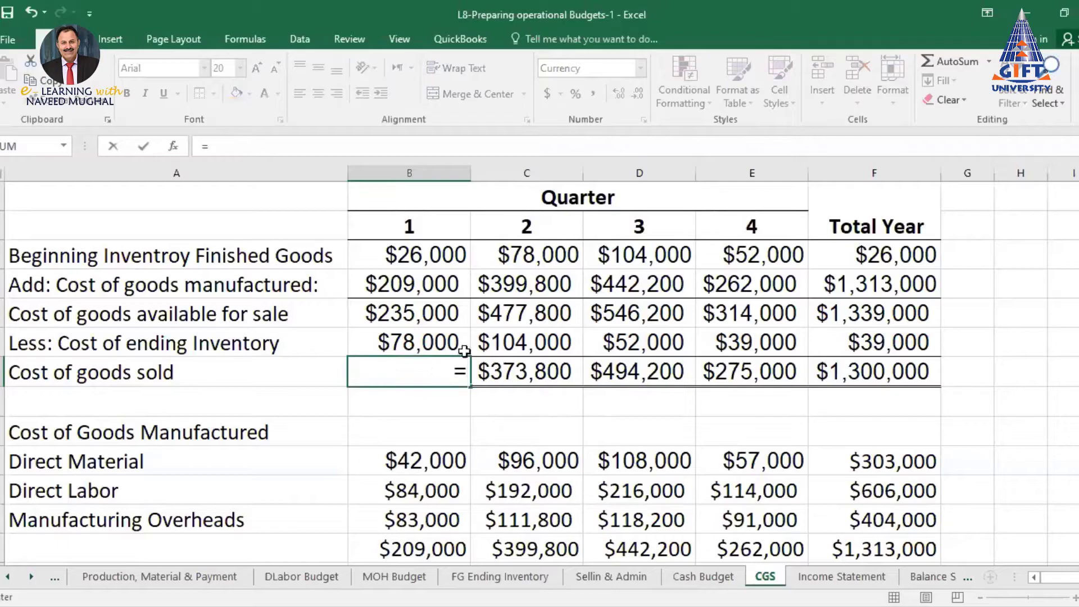
click(438, 310)
text(-)
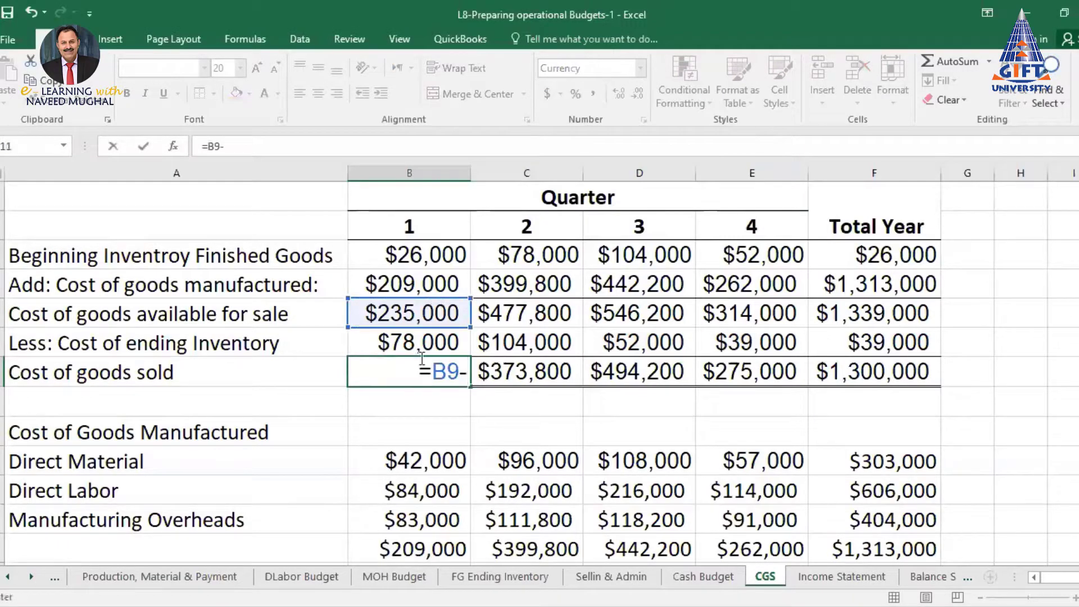
click(419, 343)
key(Return)
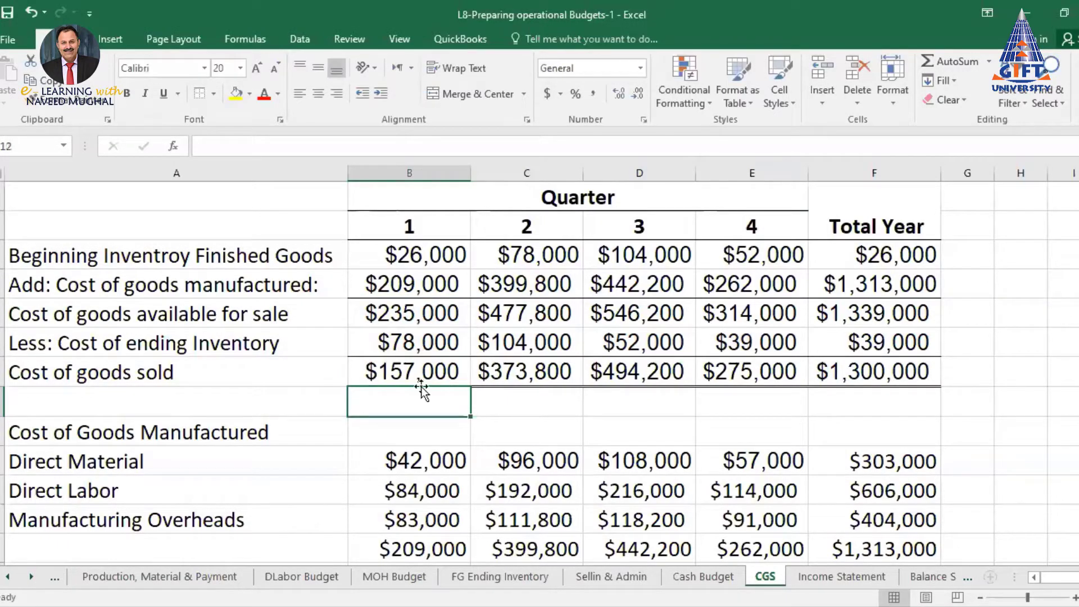
Fill the cost of goods sold formula across to E11 and confirm it reads =E9-E10.
click(417, 376)
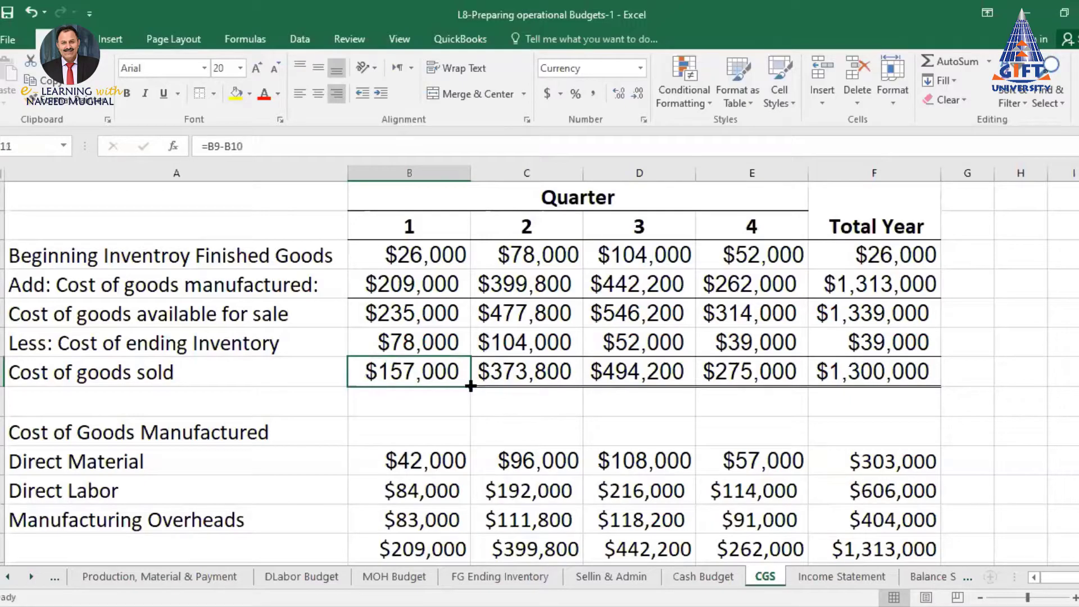
drag(471, 385, 787, 383)
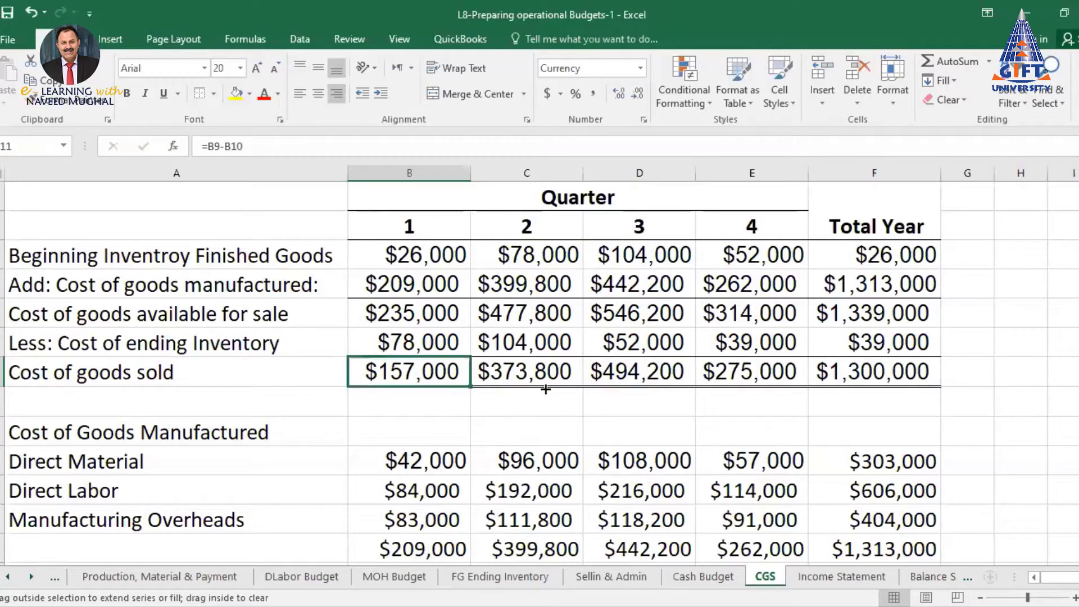
click(1024, 353)
click(751, 370)
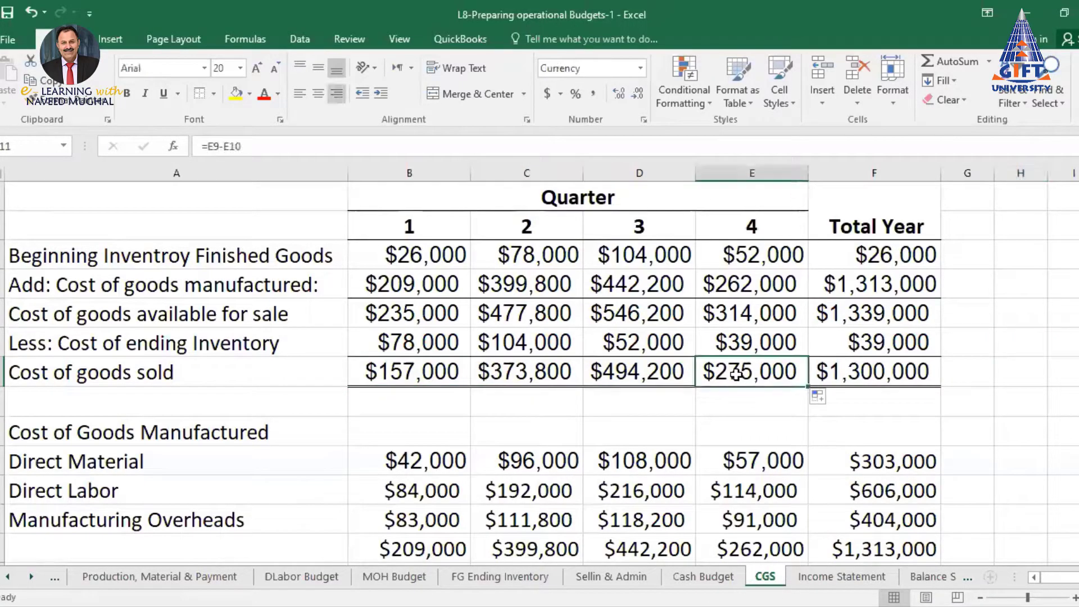
click(868, 256)
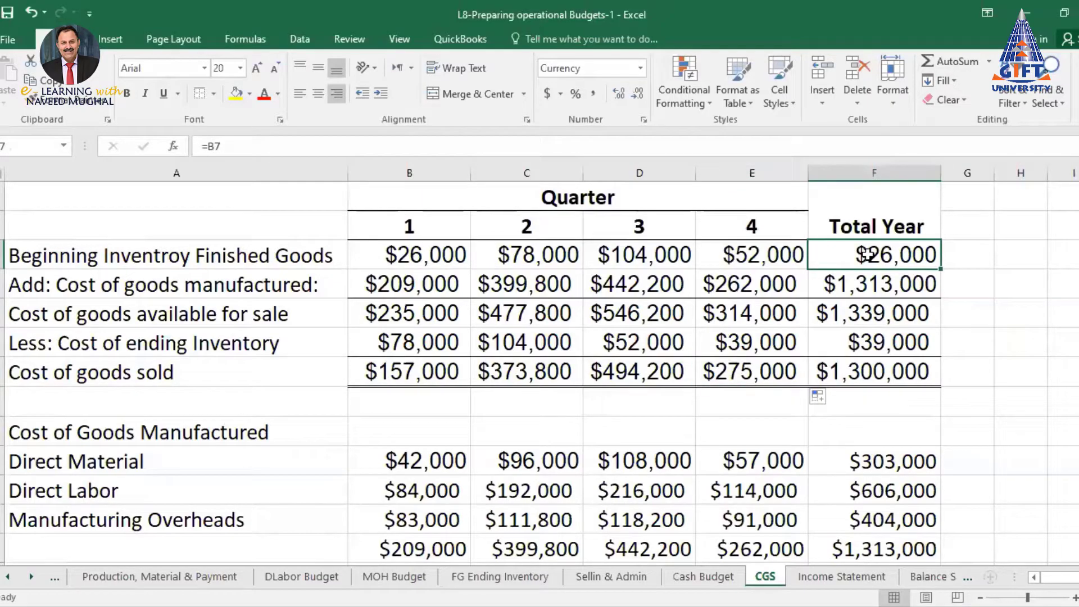
Set Total Year beginning inventory F7 to =B7 and AutoSum B8:E8 in F8.
double_click(868, 255)
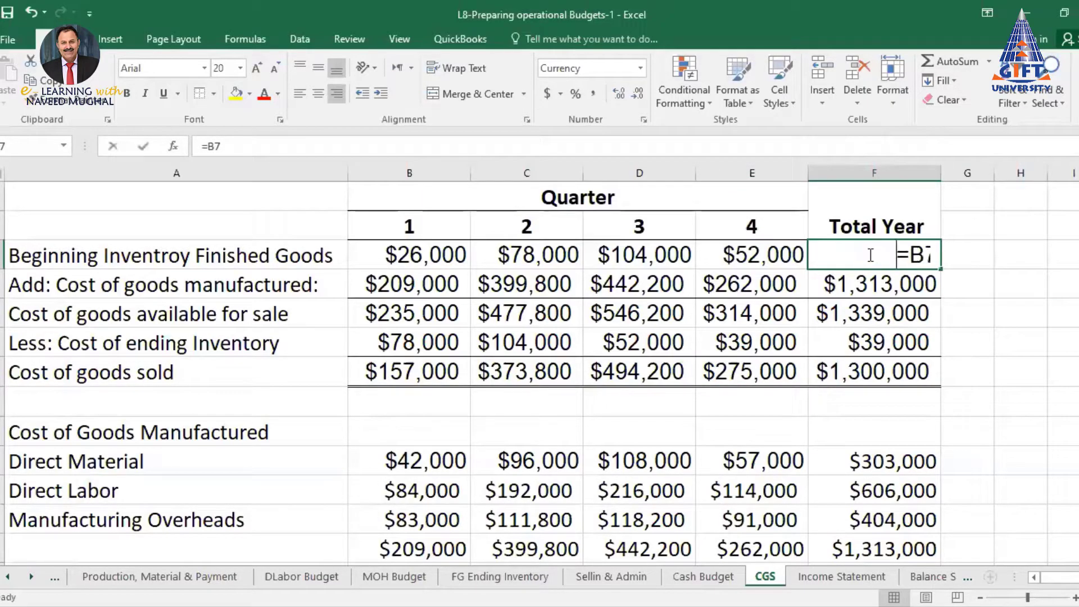
key(BackSpace)
key(BackSpace)
click(416, 251)
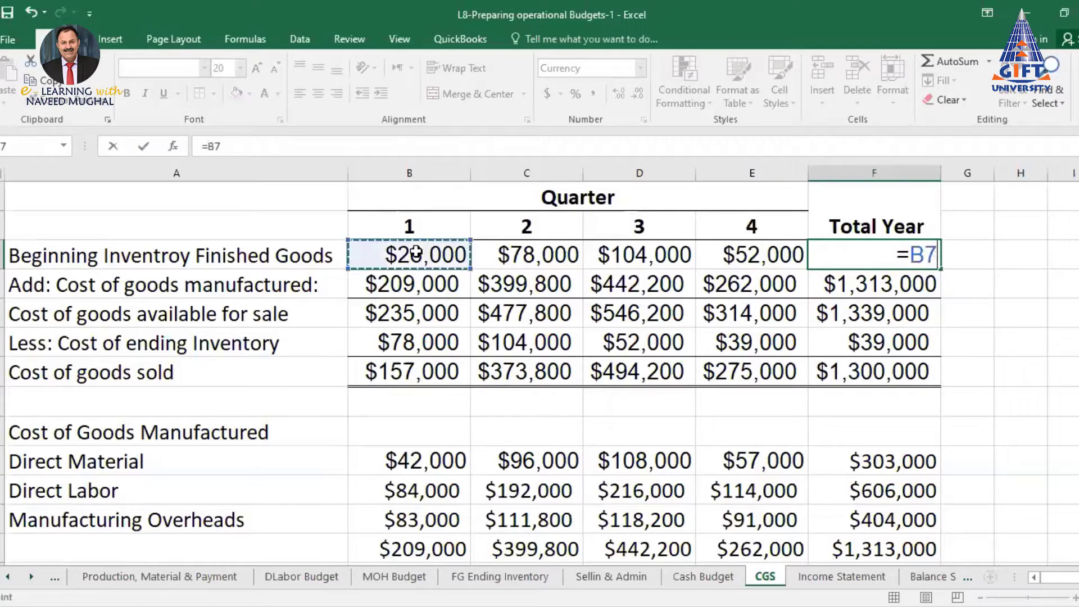
key(Return)
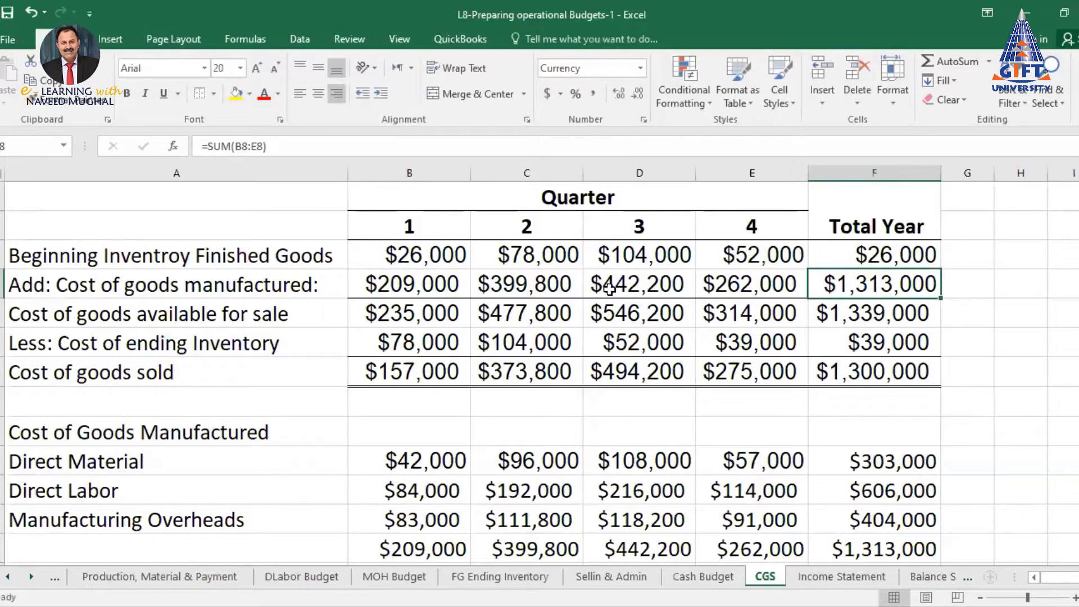
click(937, 59)
click(406, 287)
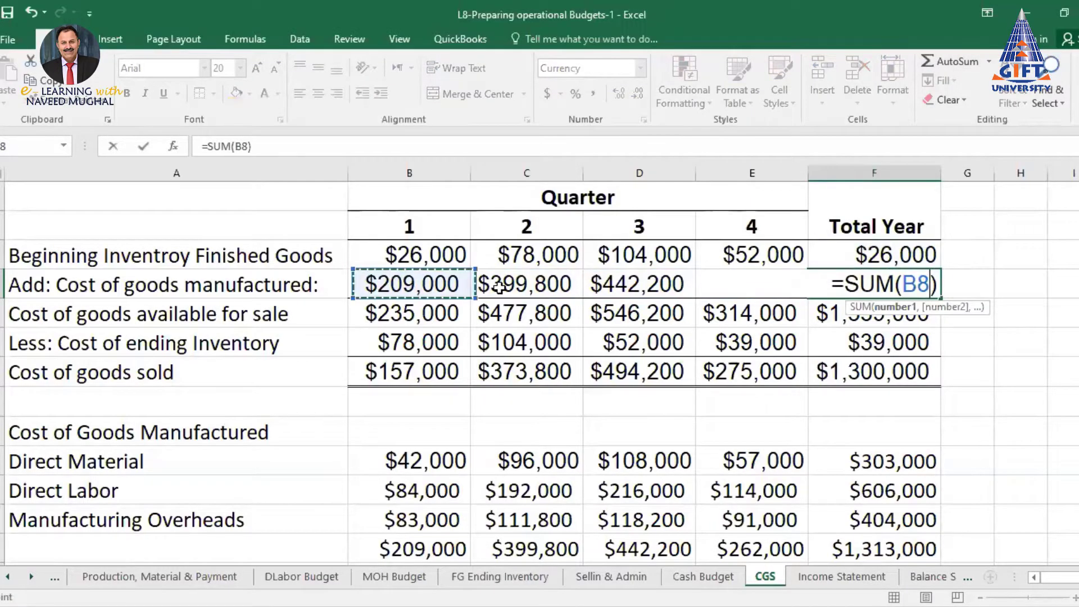
drag(498, 287, 774, 295)
key(Return)
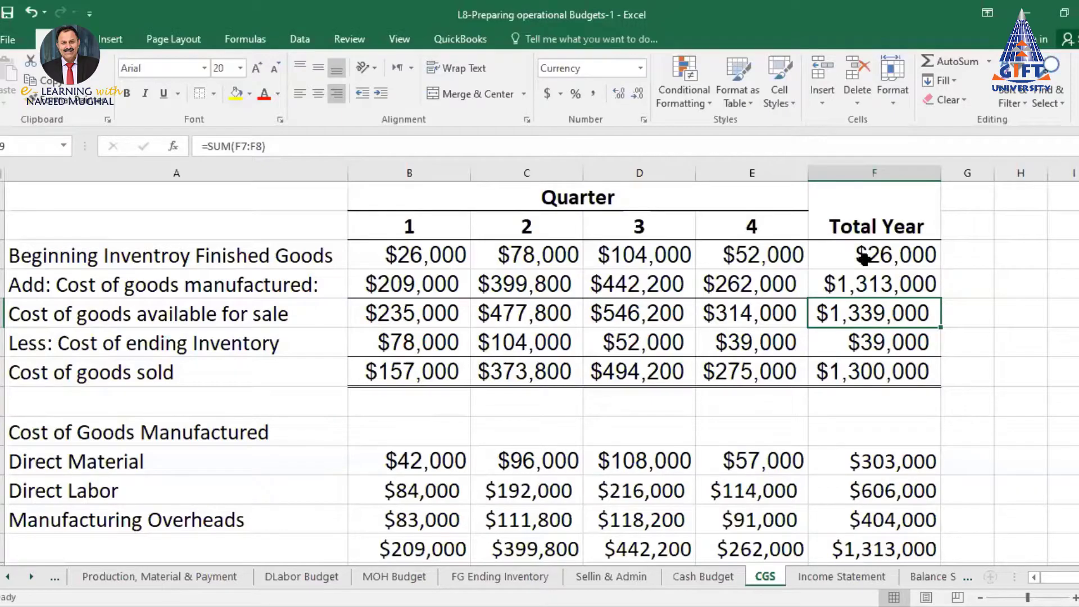
Total goods available in F9 with =SUM(F7:F8) and set F10 ending inventory to =E10.
click(954, 60)
click(954, 59)
click(888, 268)
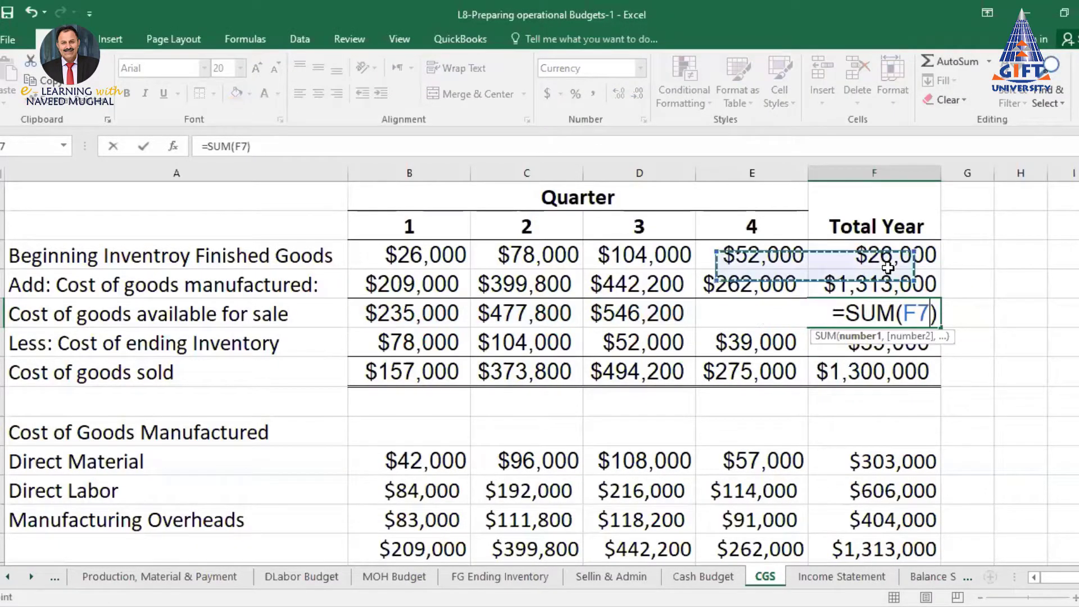
drag(888, 268, 888, 289)
key(Return)
click(874, 314)
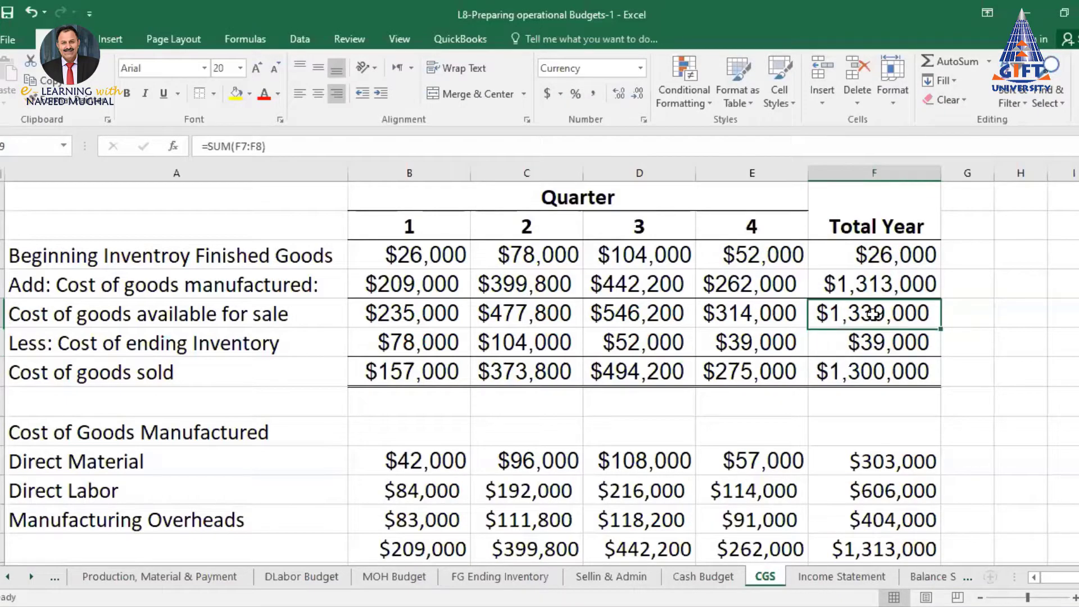
click(862, 342)
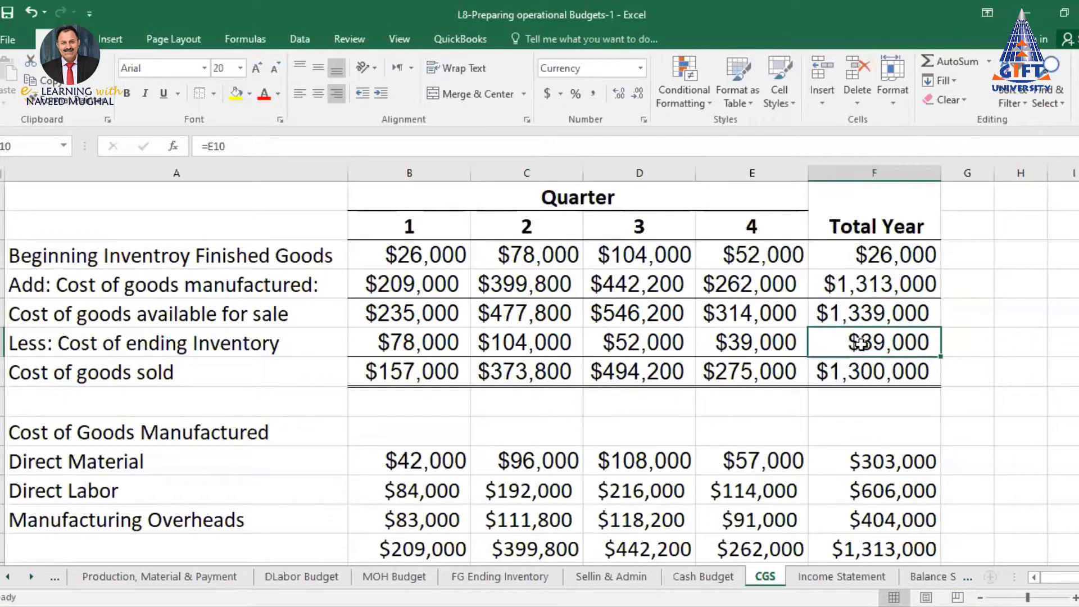
text(=)
click(765, 345)
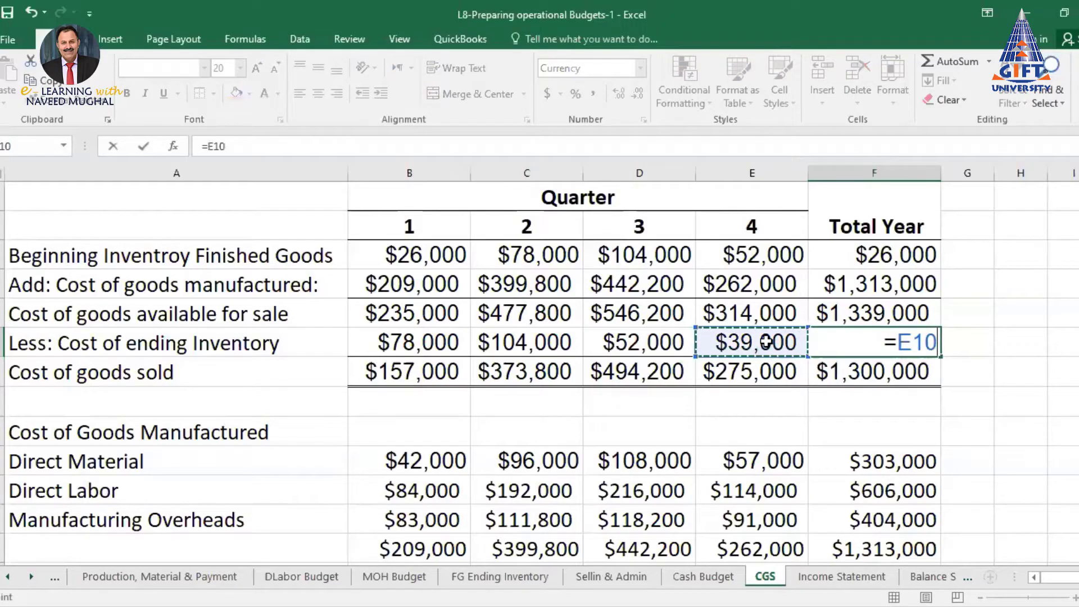
key(Return)
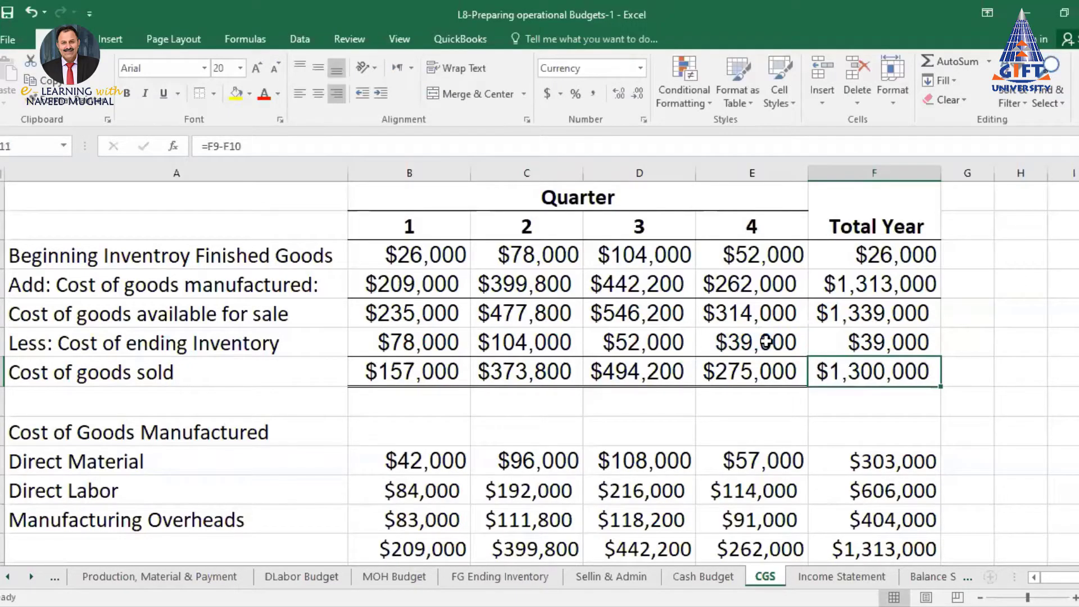
key(Up)
Enter =F9-F10 in F11 for $1,300,000 yearly cost of goods sold, then go to Income Statement.
click(877, 377)
text(=)
click(897, 313)
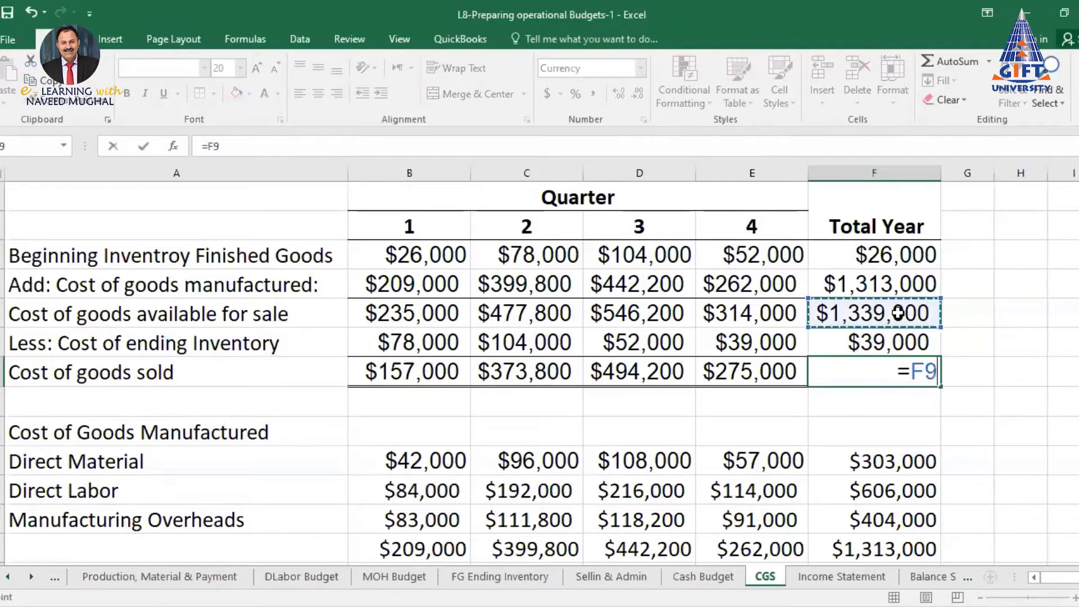
text(-)
click(895, 340)
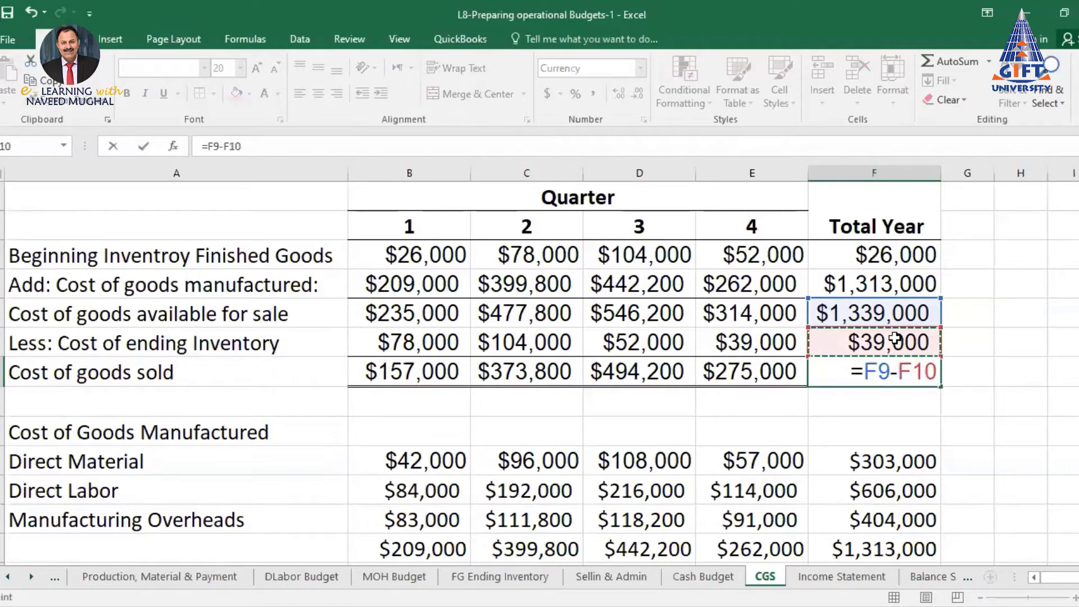
key(Return)
key(Up)
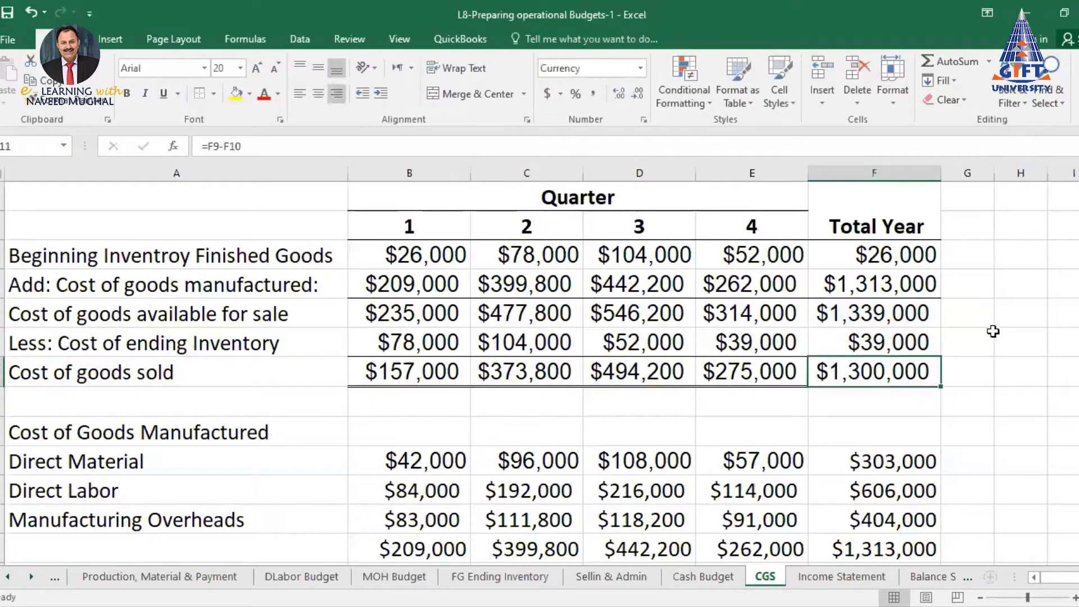
click(971, 368)
click(1032, 369)
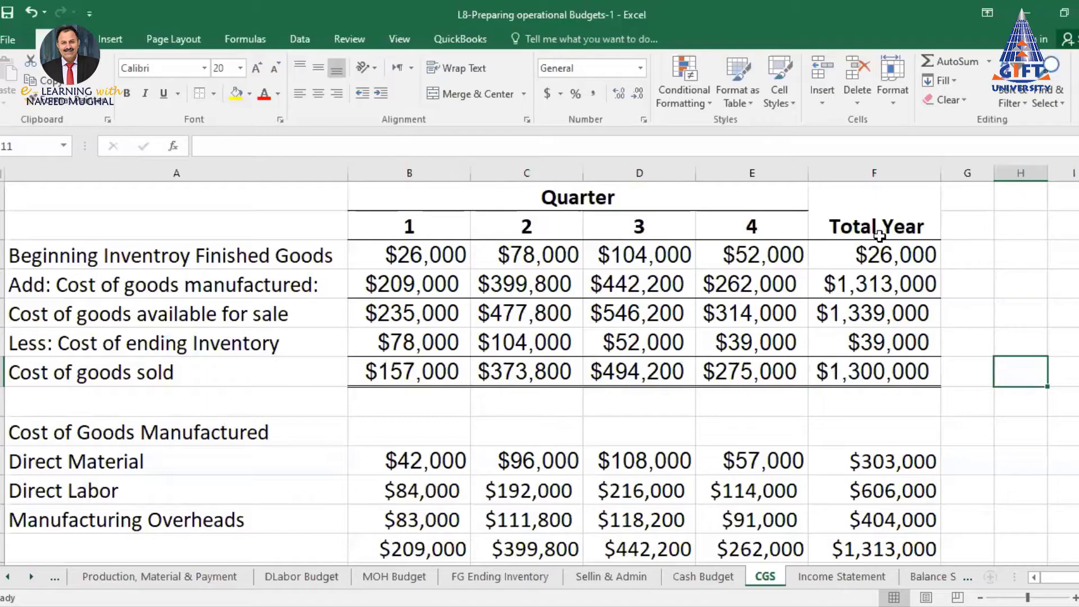
click(841, 577)
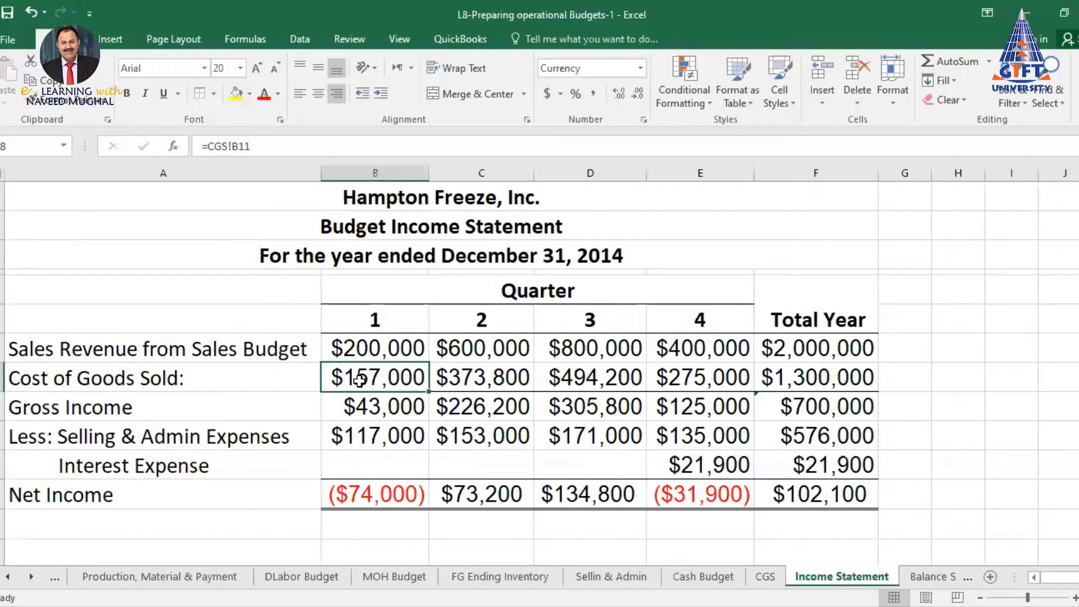
Link B8 to CGS!B11, fill it across to E8, and AutoSum the $1,300,000 year total in F8.
text(=)
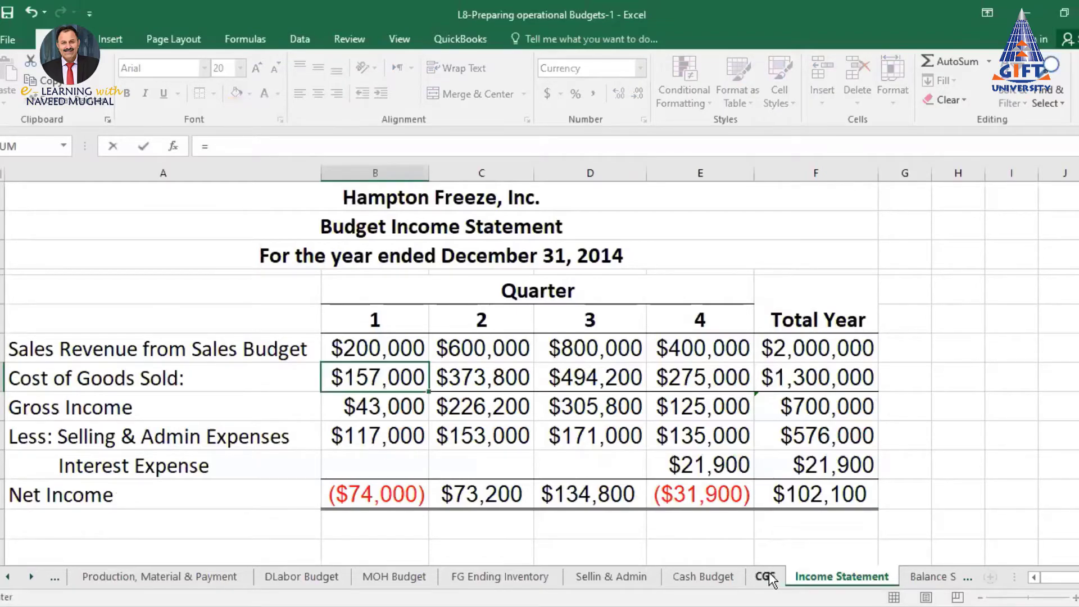
click(764, 577)
click(417, 371)
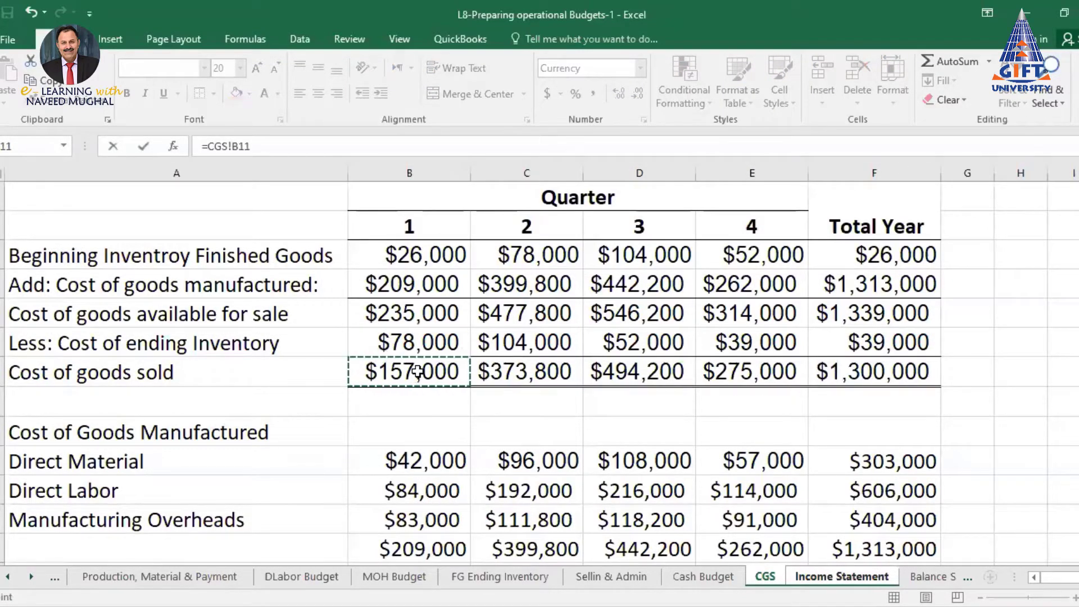
key(Return)
click(424, 381)
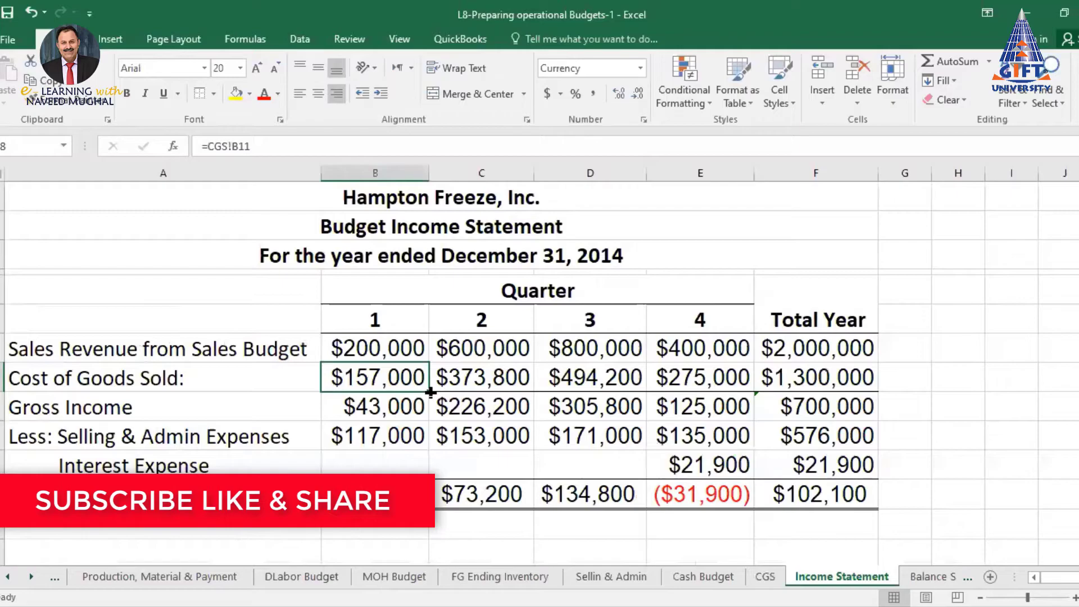
drag(430, 392, 726, 387)
click(791, 380)
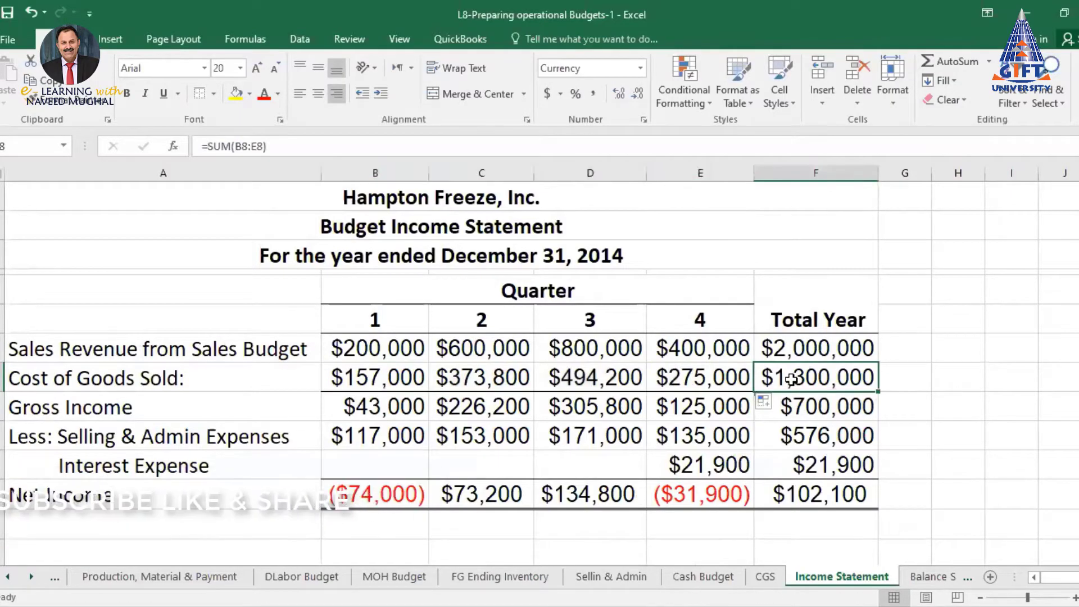
click(946, 63)
key(Return)
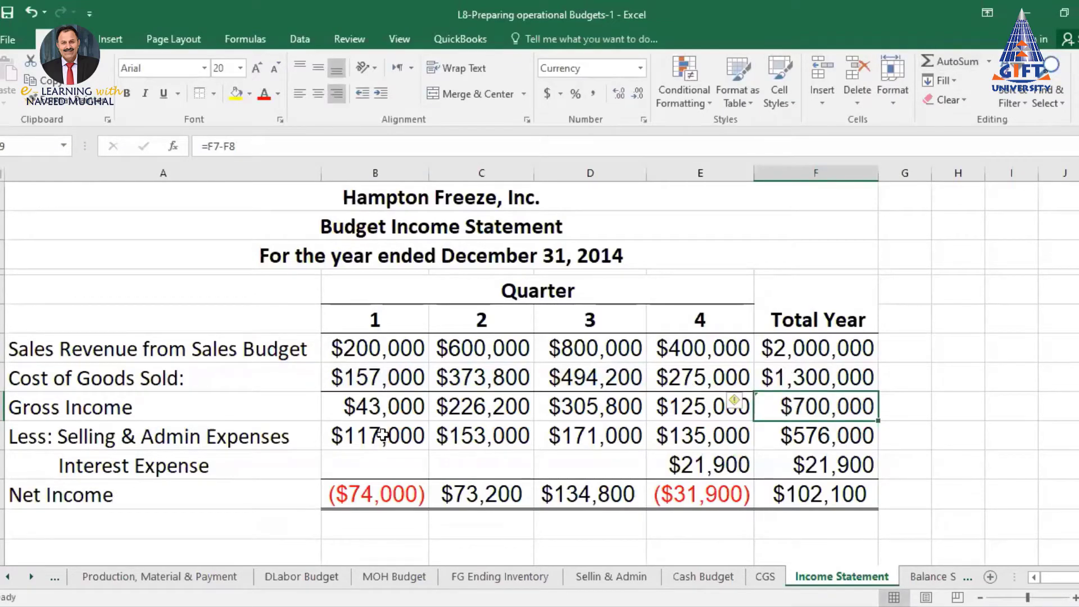
Enter Gross Income in B9 as quarter 1 sales minus cost of goods sold, filled through F9.
click(369, 407)
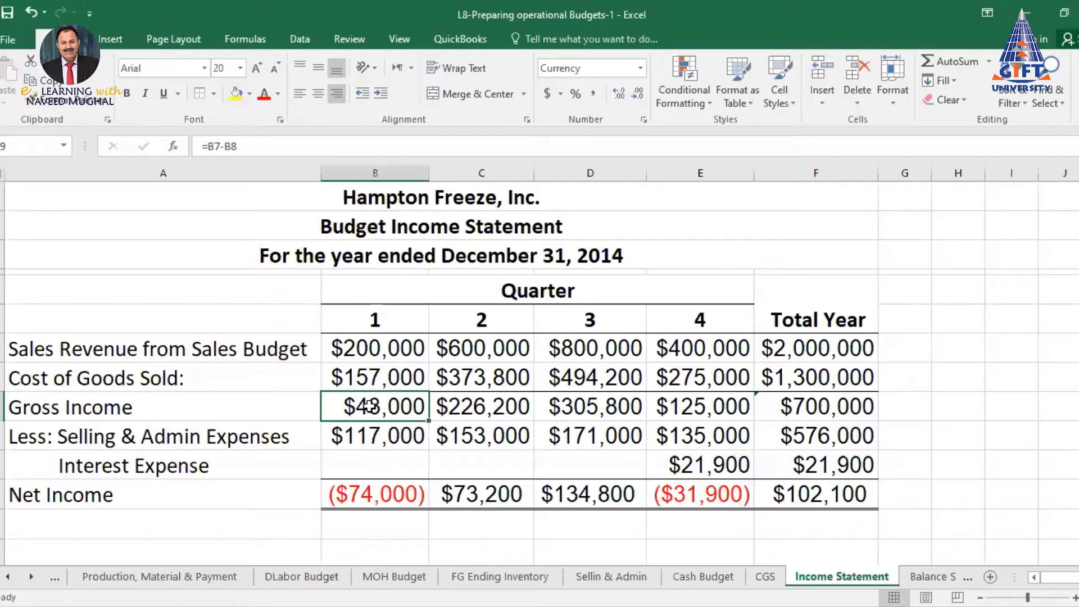
text(=)
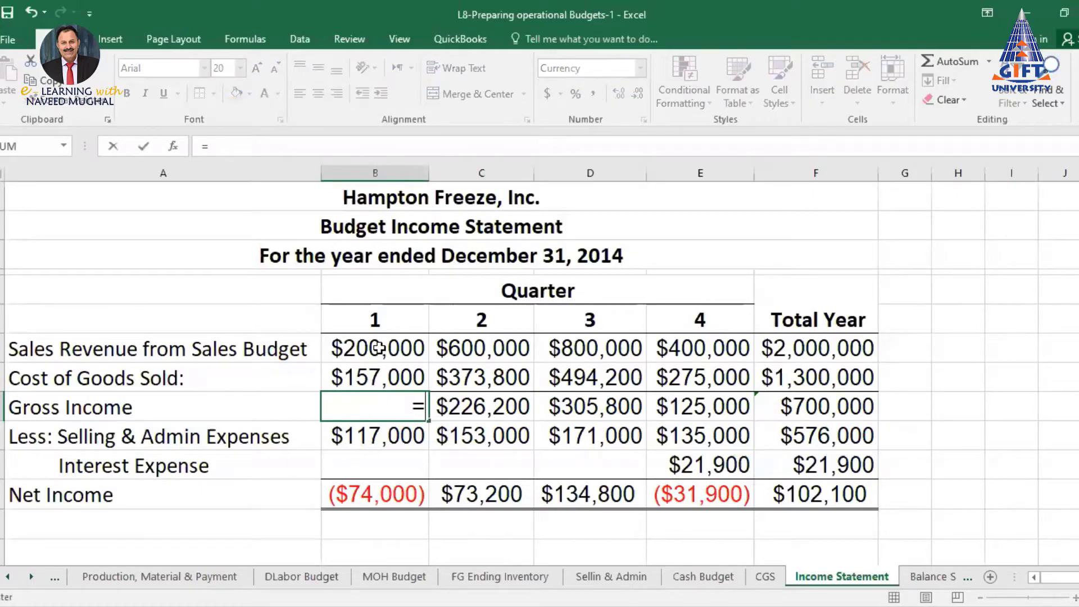
click(379, 348)
text(-)
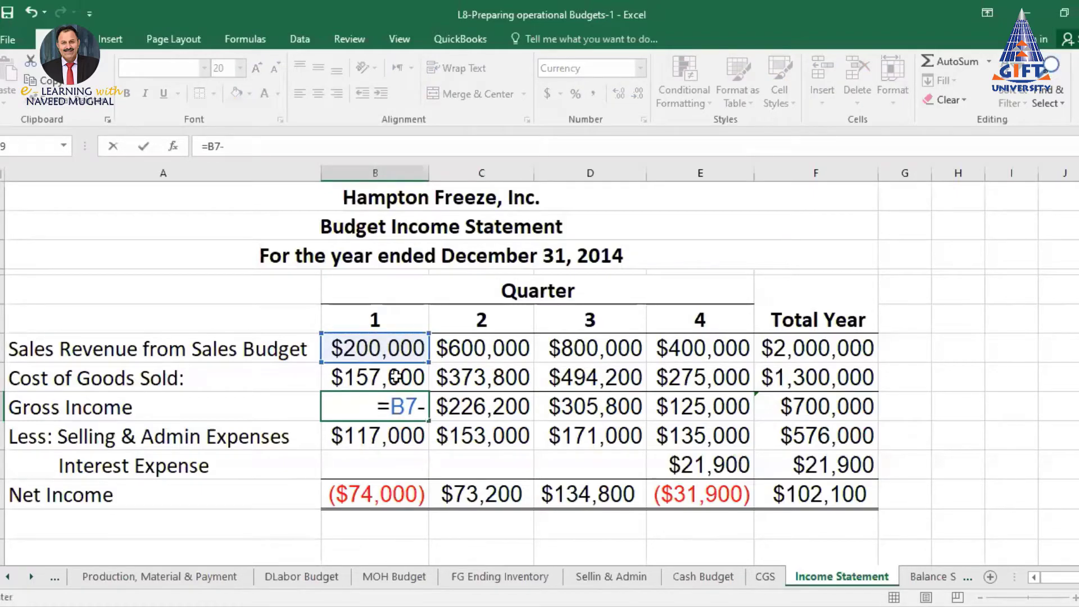
click(396, 377)
key(Return)
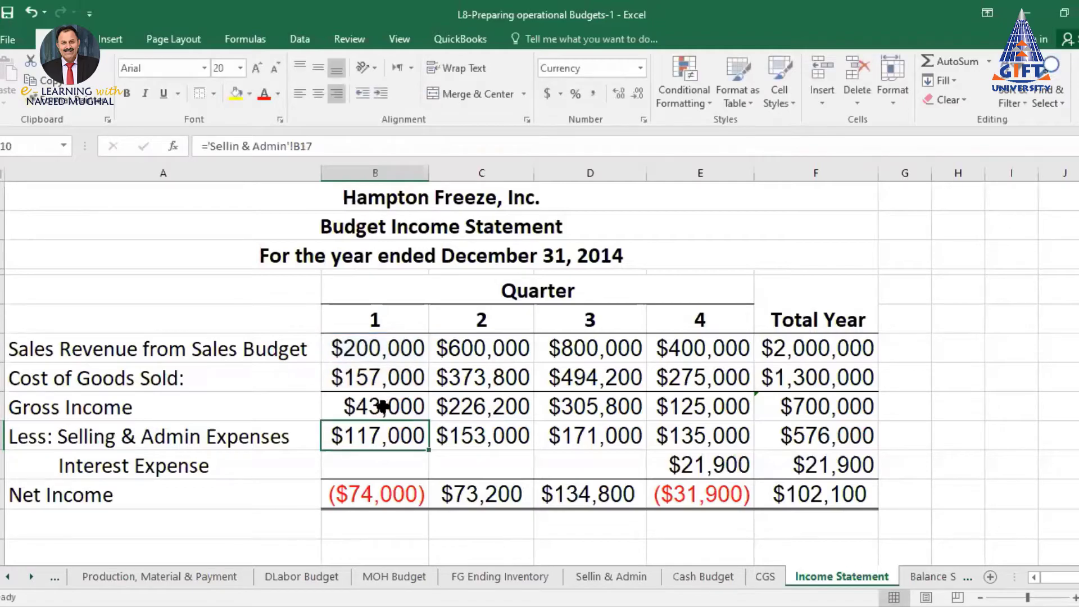
click(382, 406)
drag(430, 423, 747, 424)
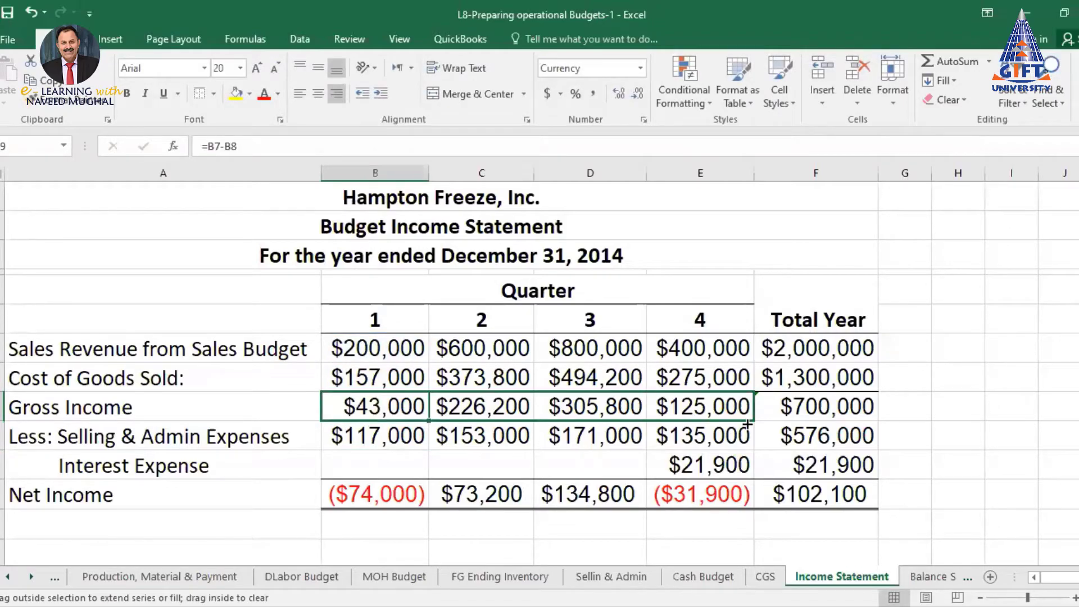
drag(814, 427, 831, 419)
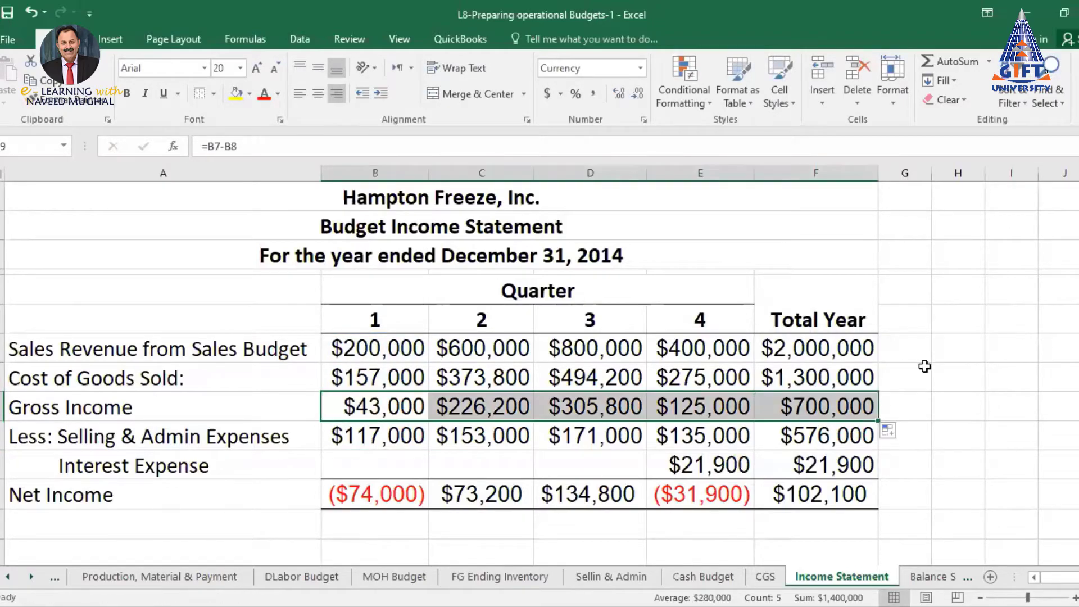
click(388, 435)
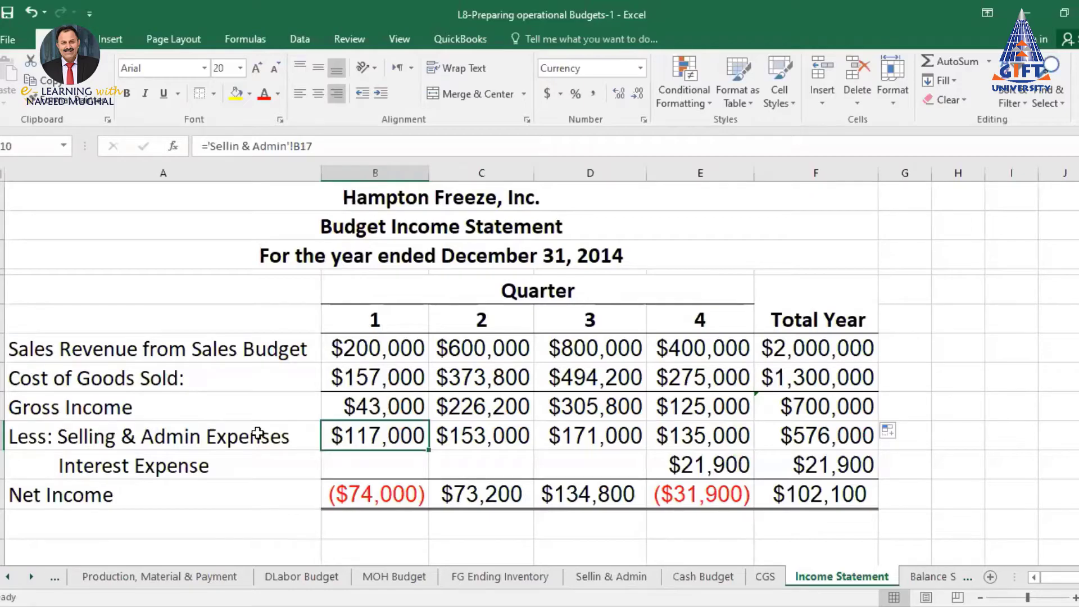
Link B10 to the Sellin & Admin sheet's B17 and fill the link across to E10.
text(=)
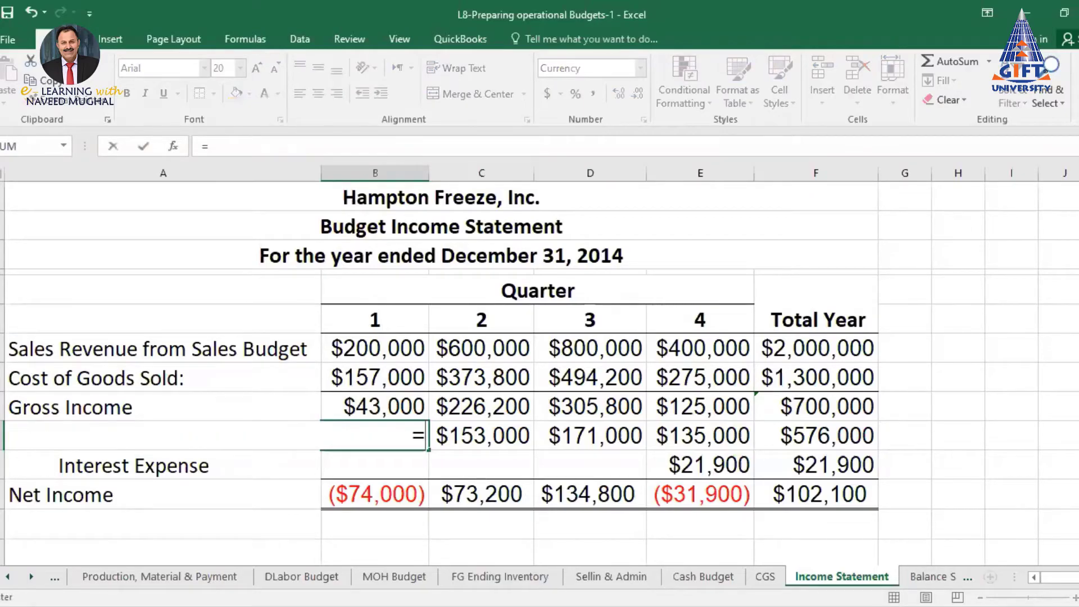
click(625, 577)
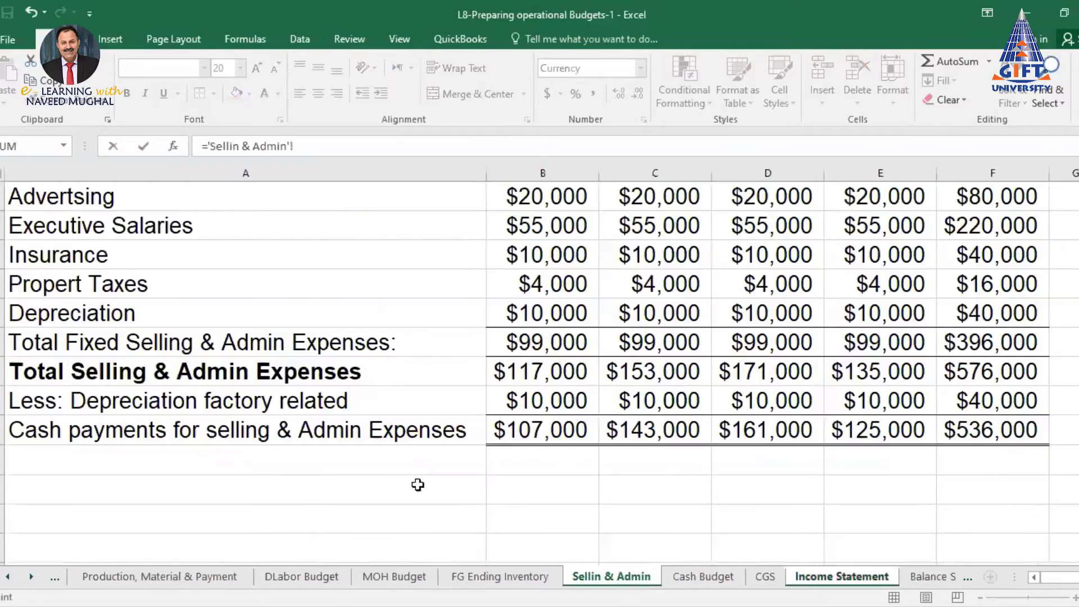
click(523, 371)
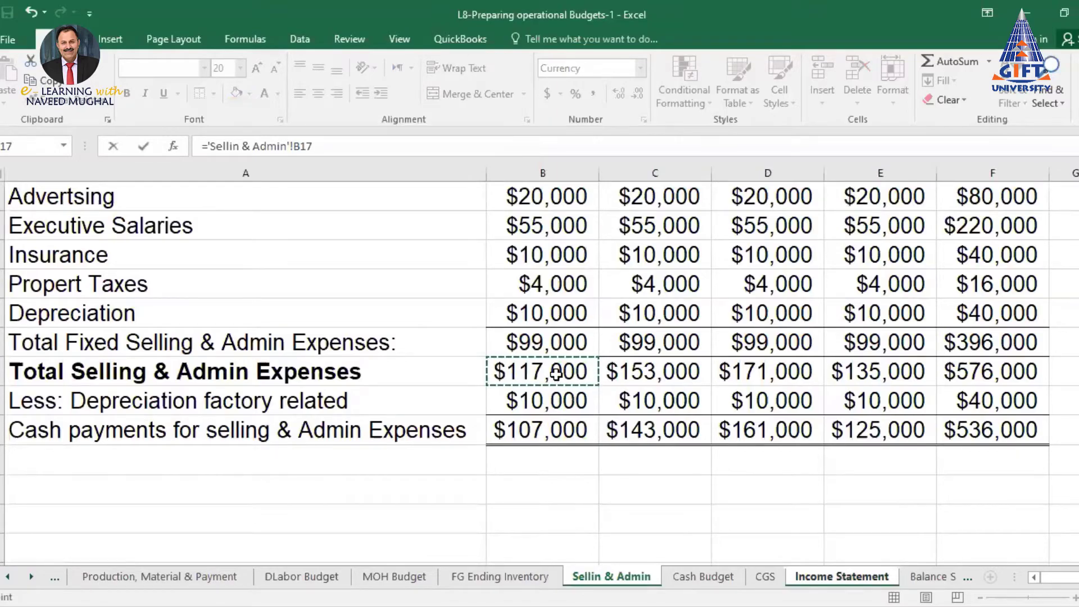
key(Return)
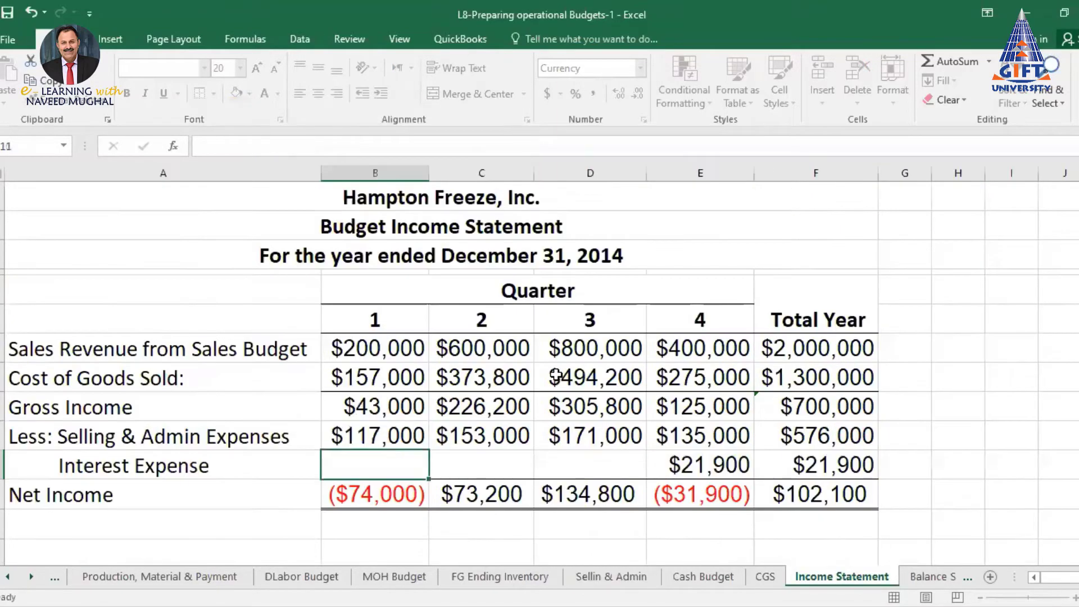
click(414, 440)
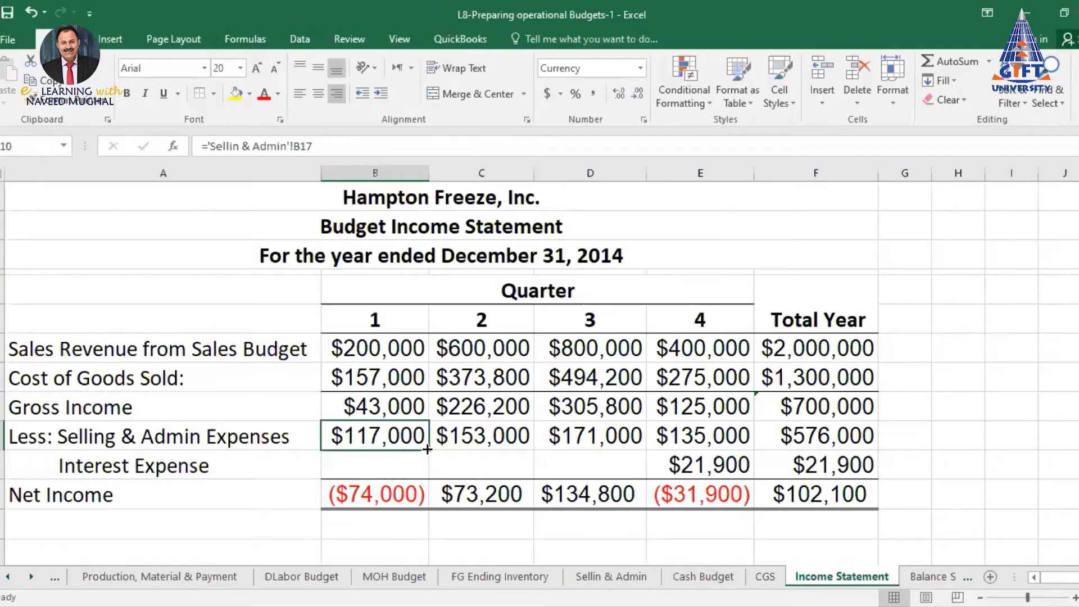
drag(427, 450, 737, 447)
AutoSum B10:E10 in F10 for a $576,000 Selling & Admin total.
click(849, 433)
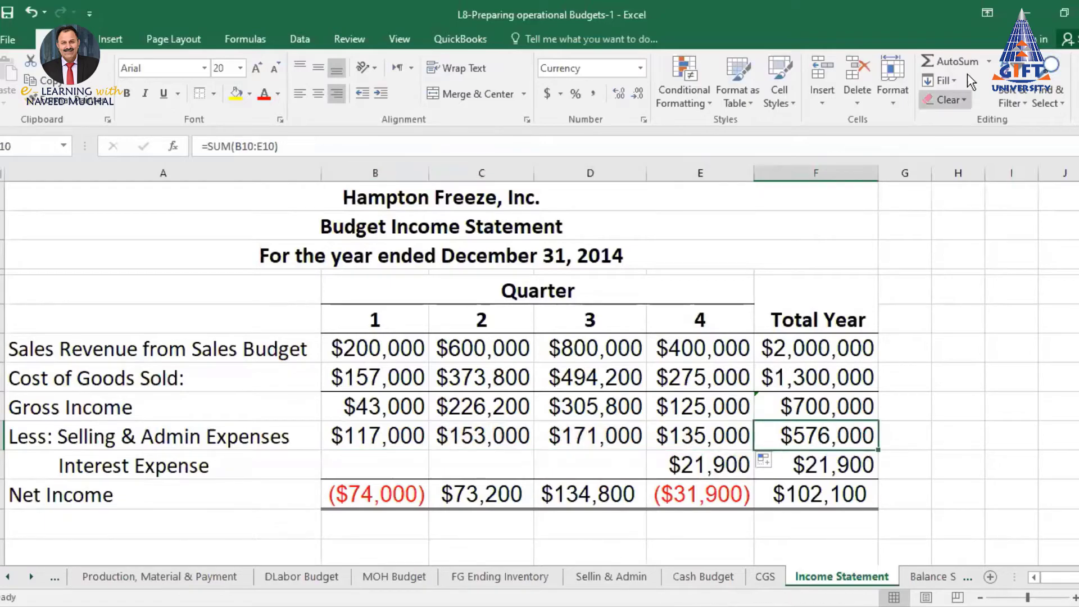
click(951, 58)
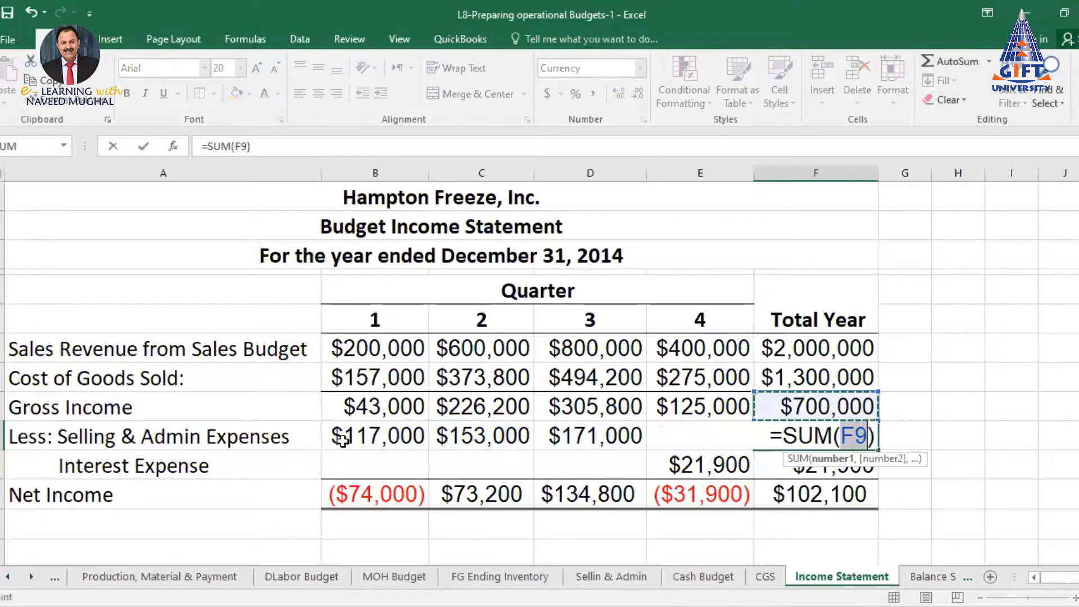
drag(357, 440, 419, 434)
drag(714, 431, 714, 433)
key(Return)
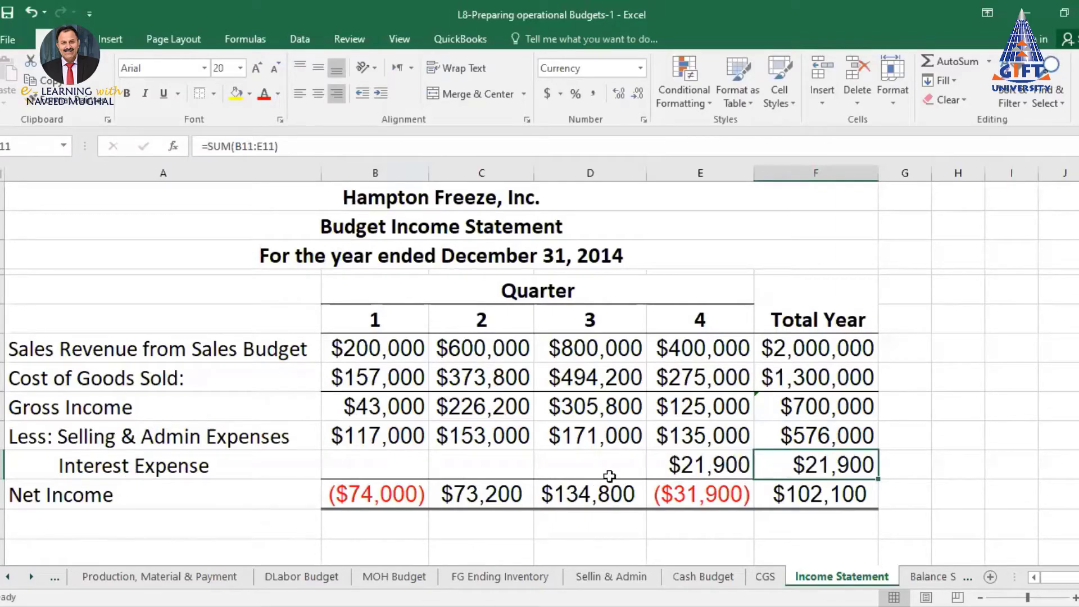
click(704, 468)
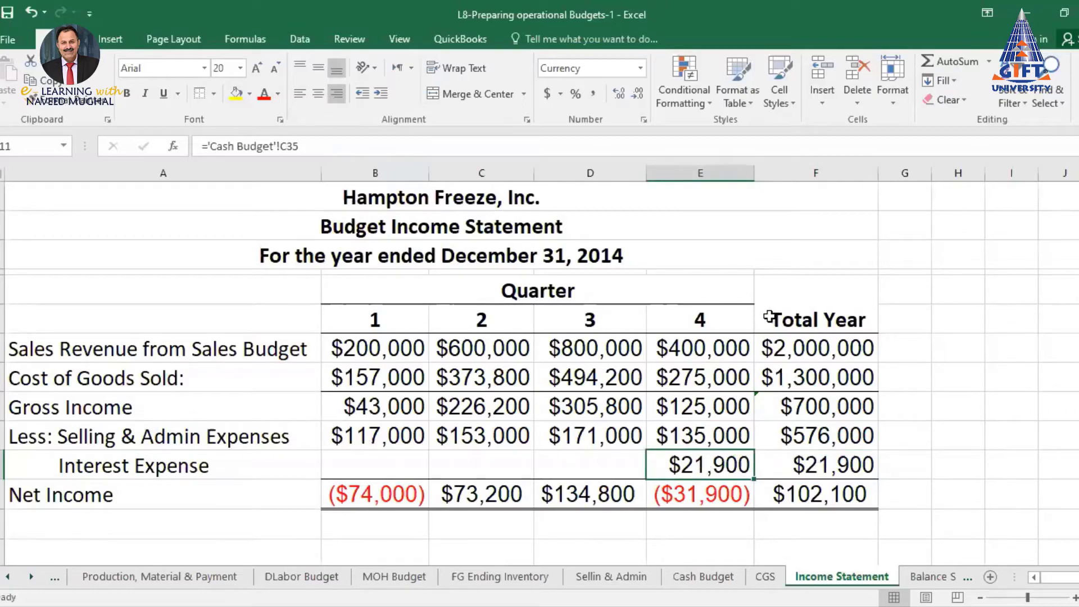
Set E11 to reference the Cash Budget's $21,900 interest figure in C35.
double_click(728, 465)
key(Escape)
text(=)
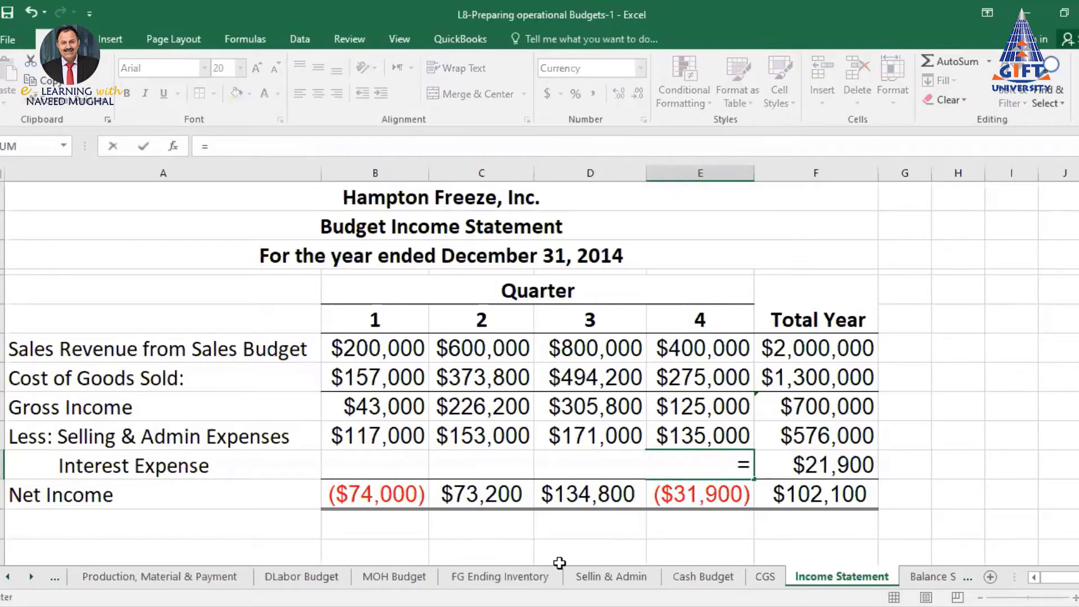
click(711, 579)
scroll(702, 418, down, 4)
scroll(525, 386, down, 2)
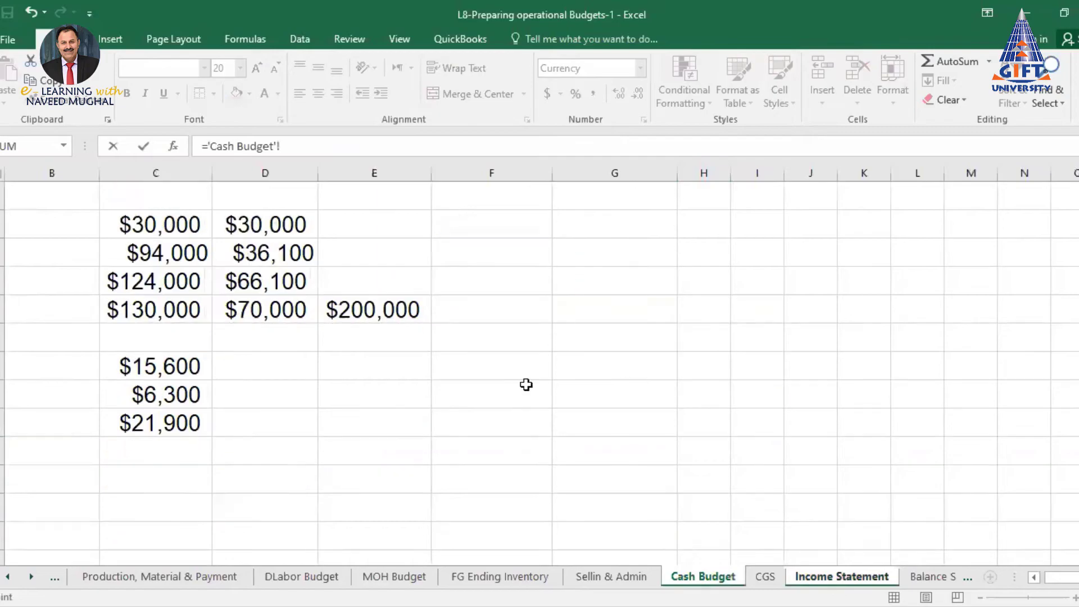
scroll(373, 421, up, 1)
click(159, 481)
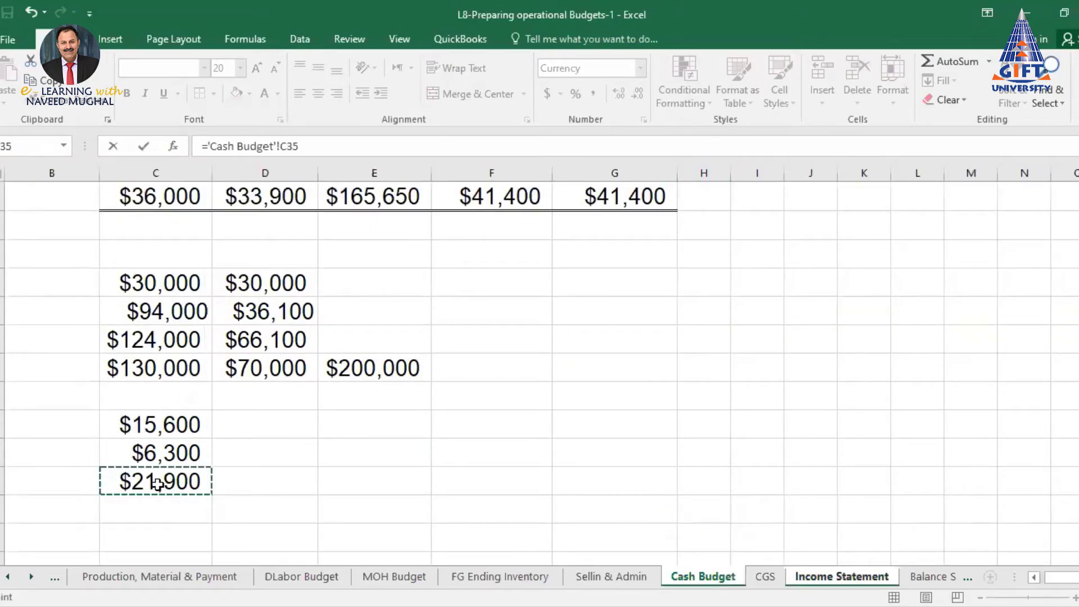
key(Return)
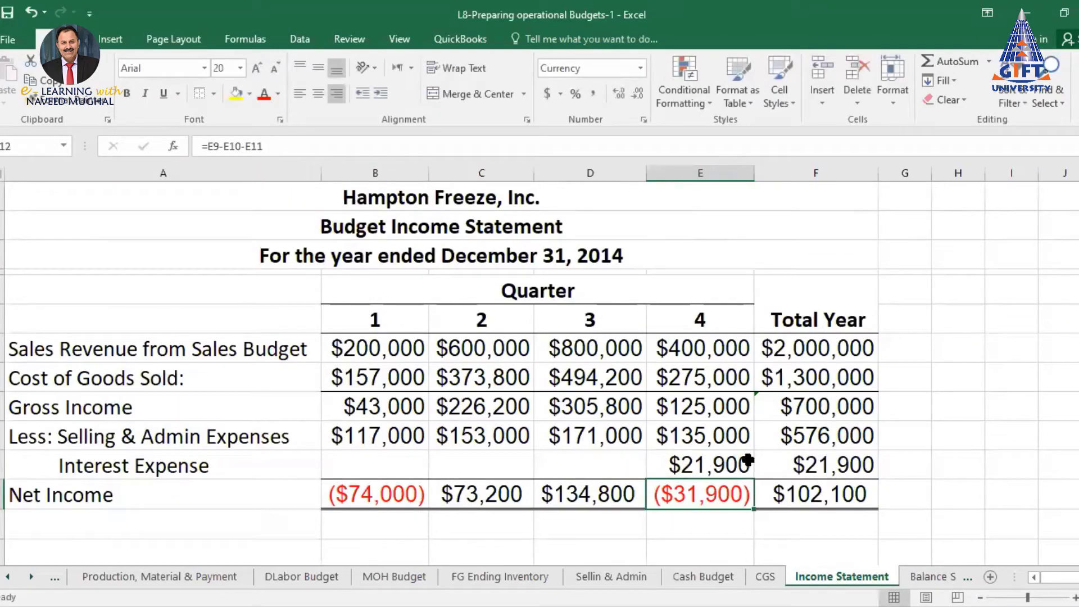
click(721, 467)
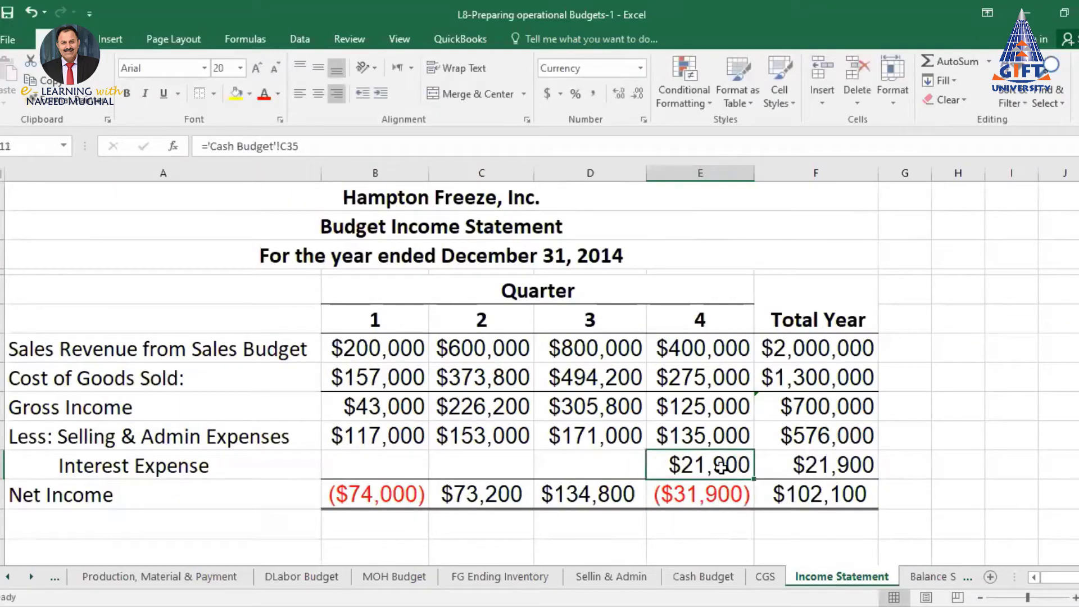
Enter an initial Net Income formula =B9-B10 in B12.
click(355, 500)
click(368, 405)
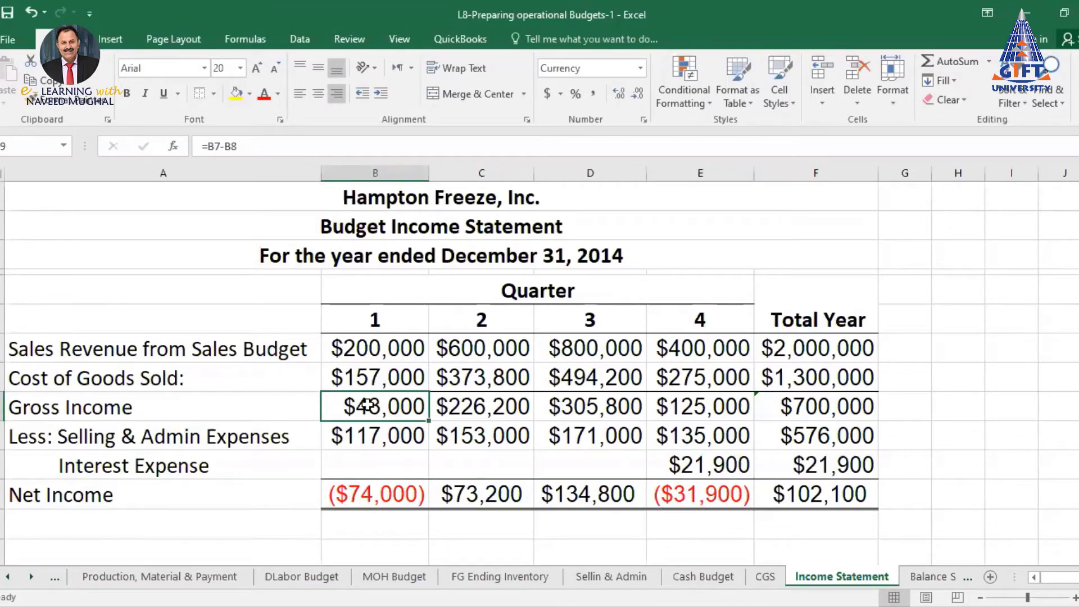
click(366, 435)
click(362, 492)
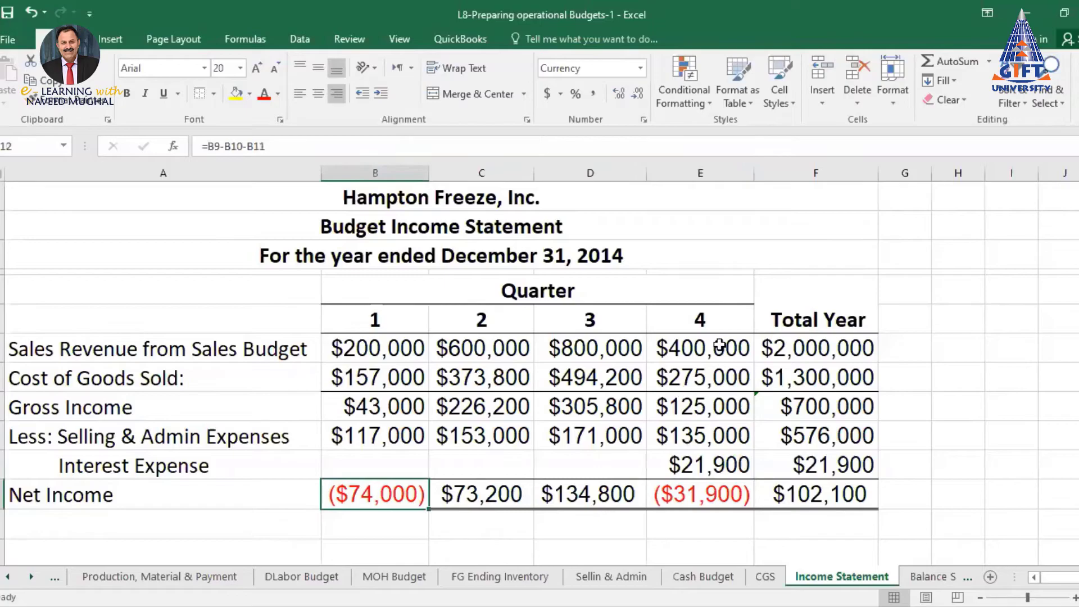
text(=)
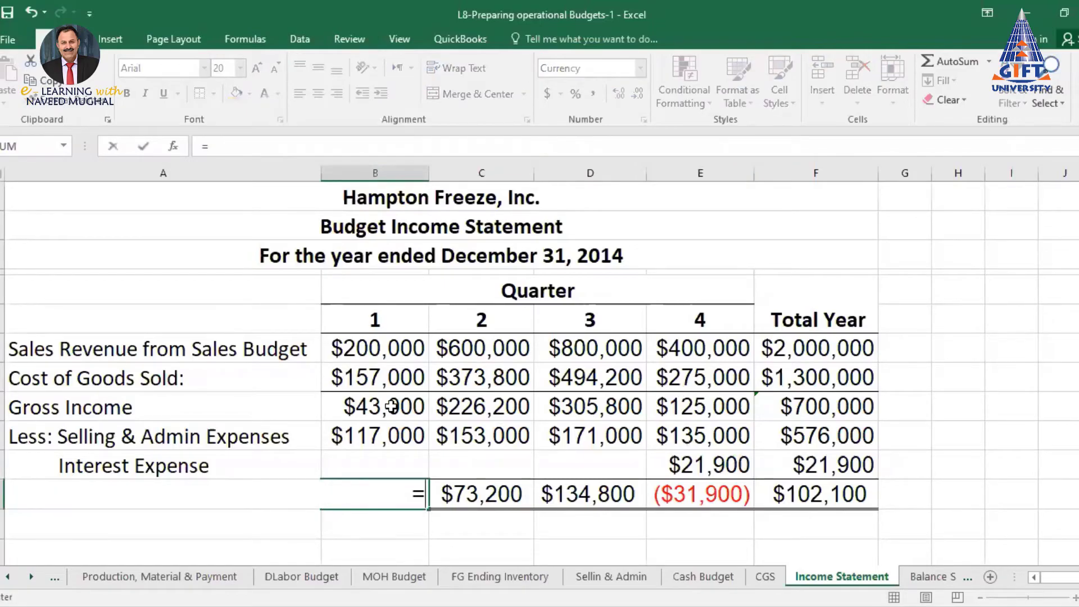
click(392, 406)
text(-)
click(406, 436)
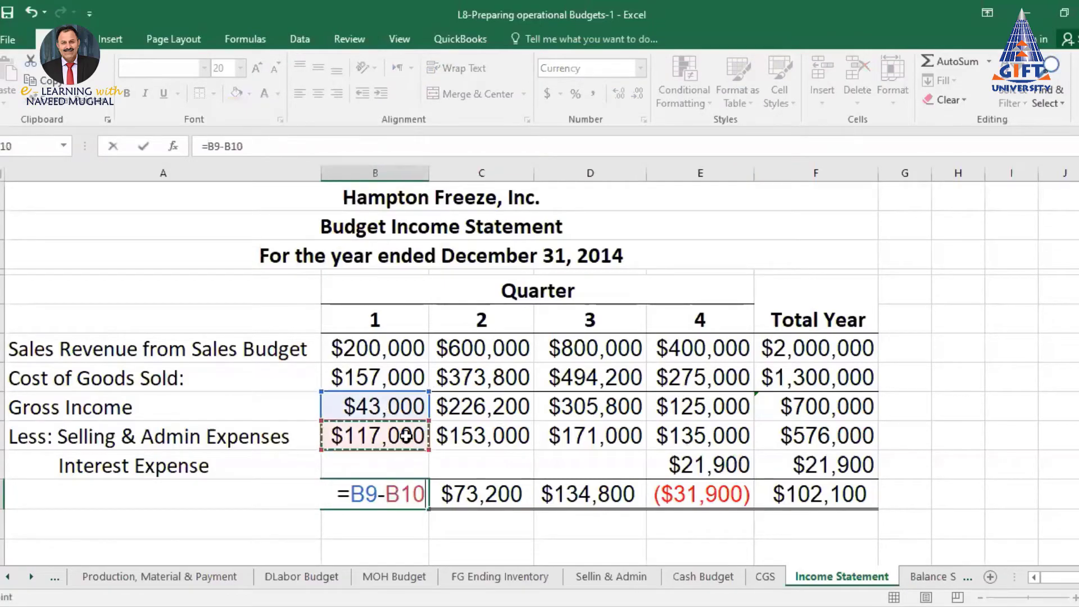
key(Return)
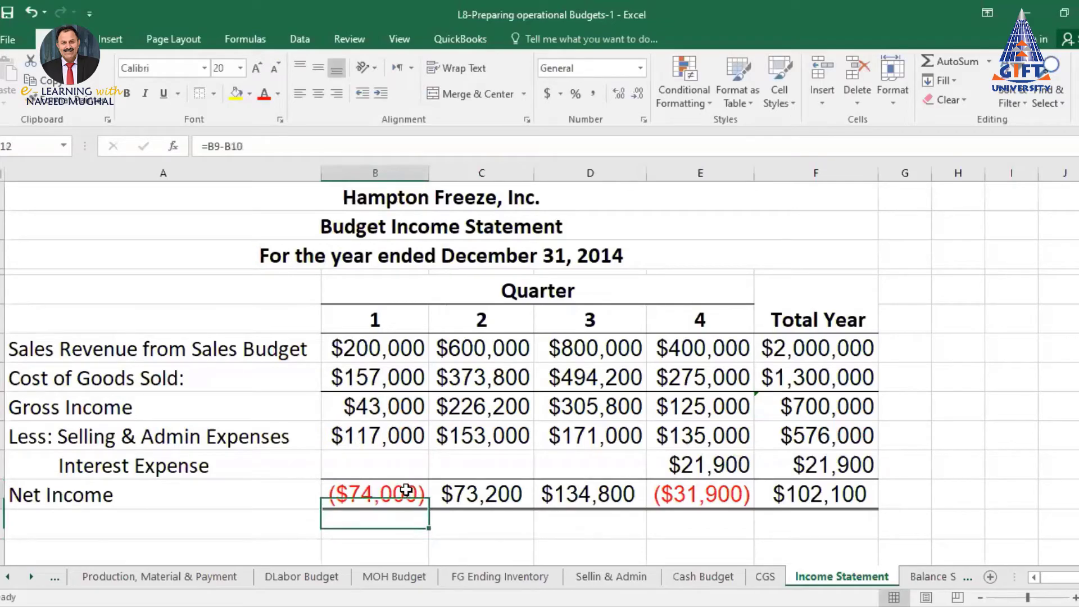
Revise B12 to =B9-B10-B11 and fill it across to F12, totaling $102,100.
click(406, 491)
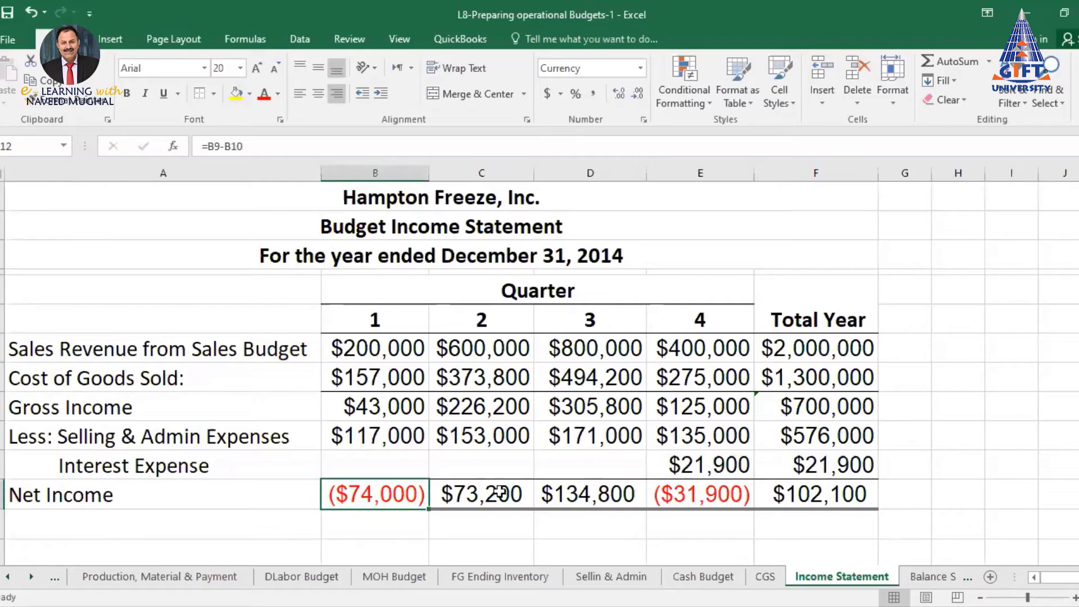
click(384, 463)
click(380, 502)
click(282, 143)
text(-)
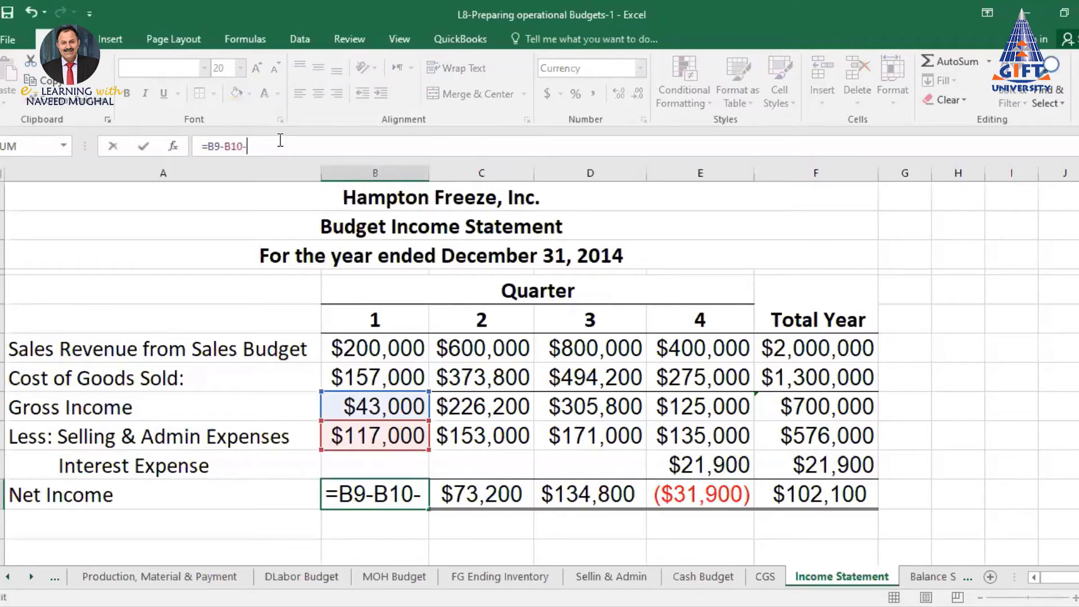
click(396, 458)
key(Return)
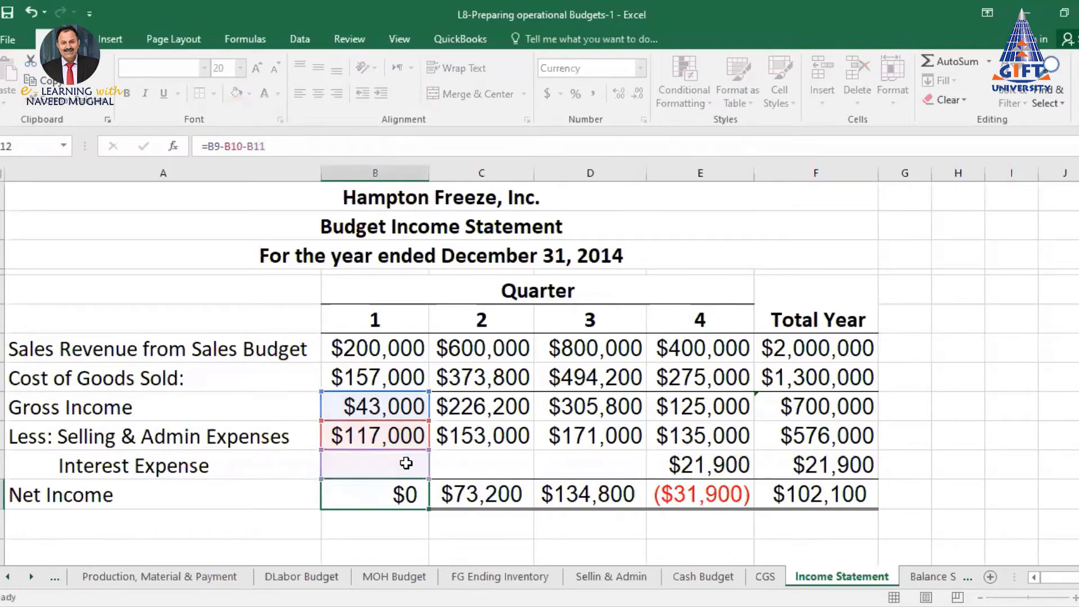
click(401, 487)
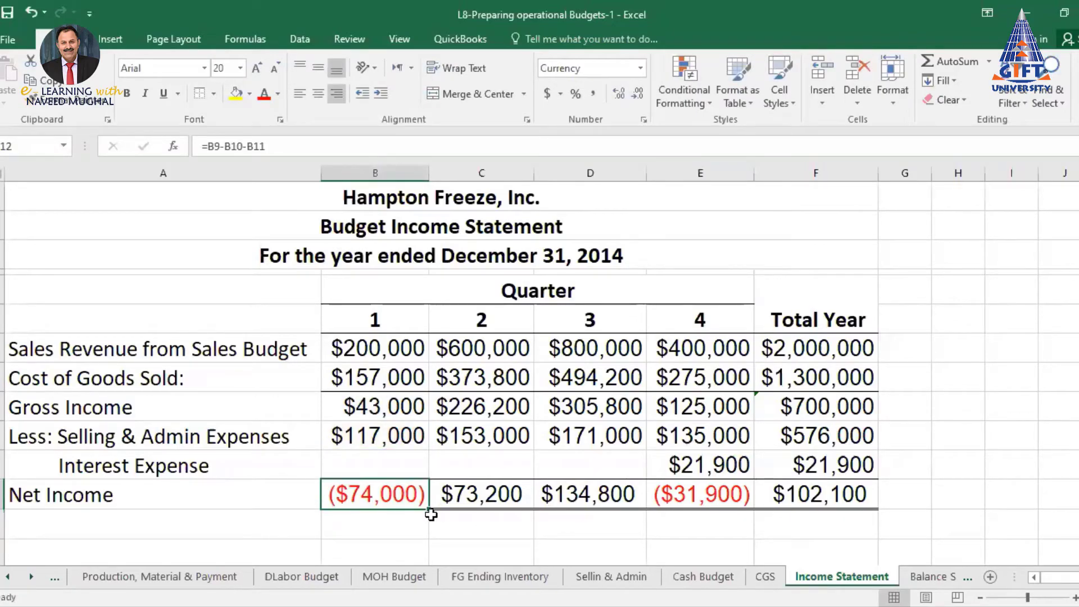
drag(429, 509, 843, 505)
click(843, 494)
click(952, 425)
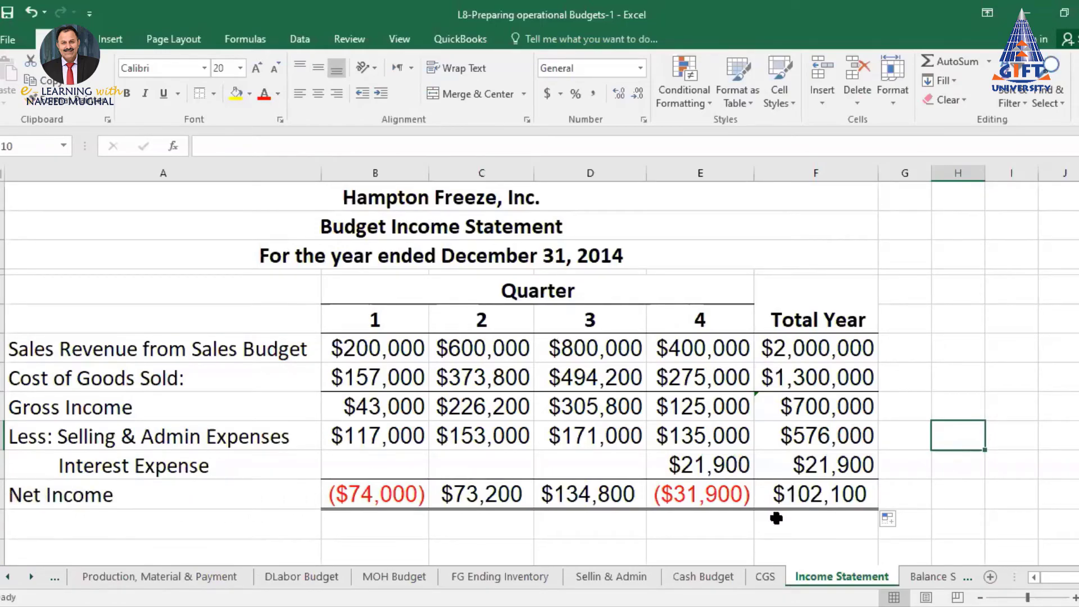
click(809, 169)
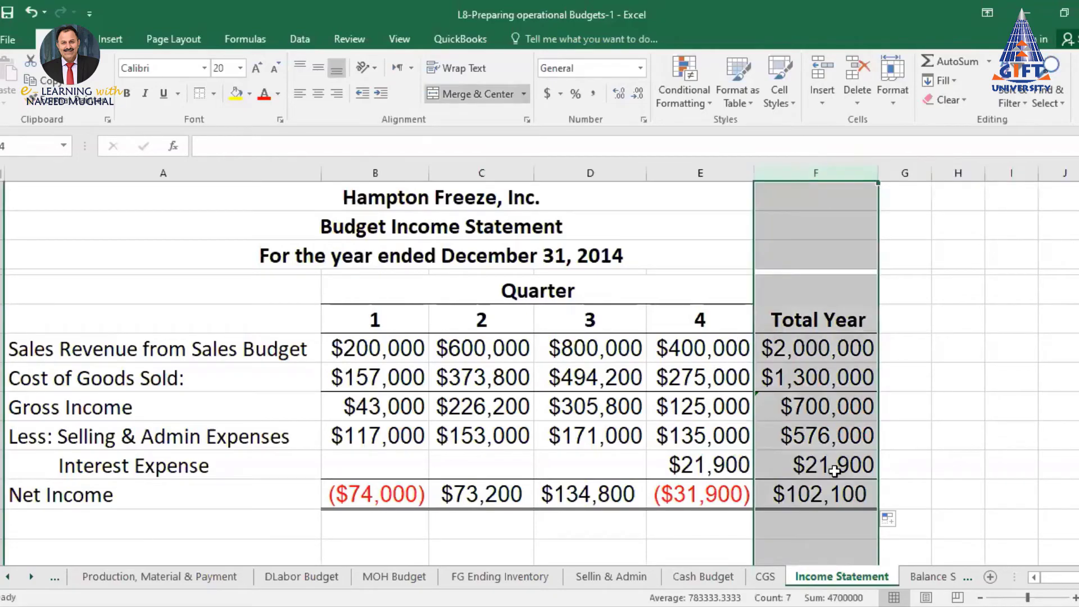